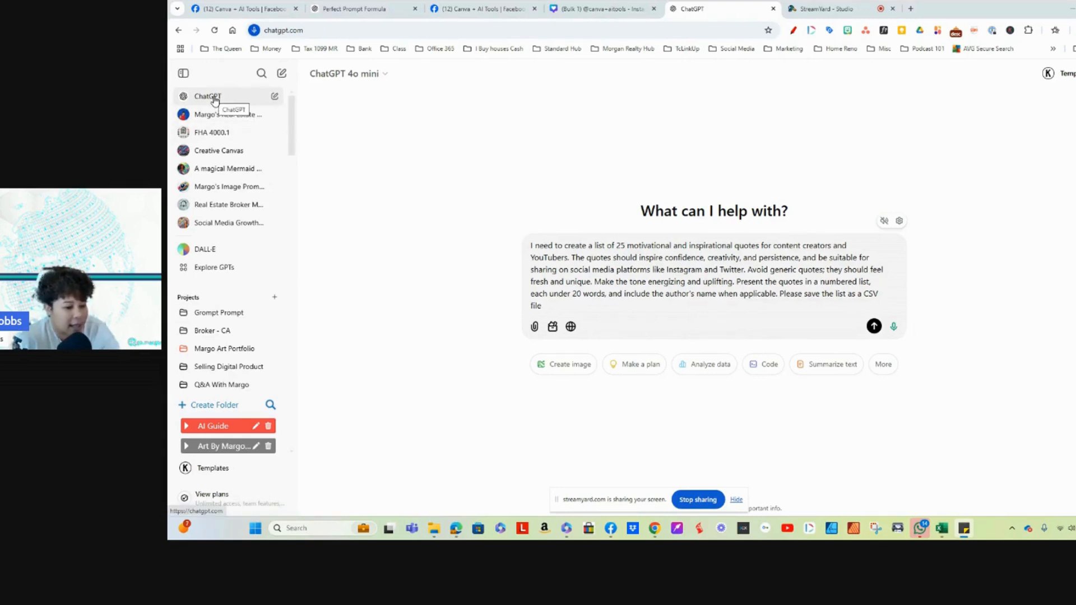
Step: Submit the prompt asking for 25 motivational quotes for content creators and YouTubers, saved as a CSV file
click(736, 500)
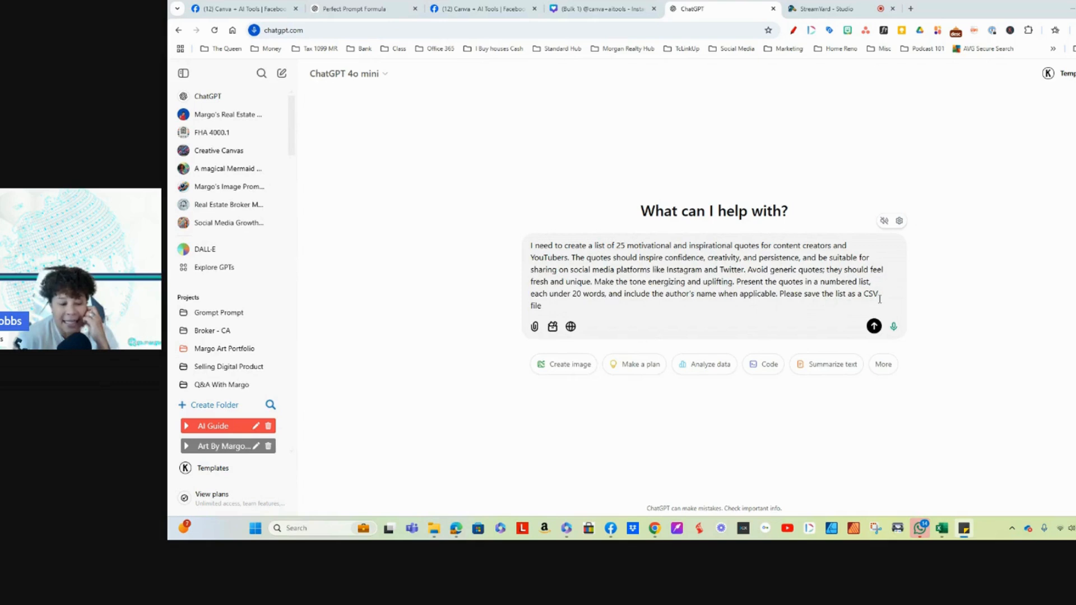
click(567, 368)
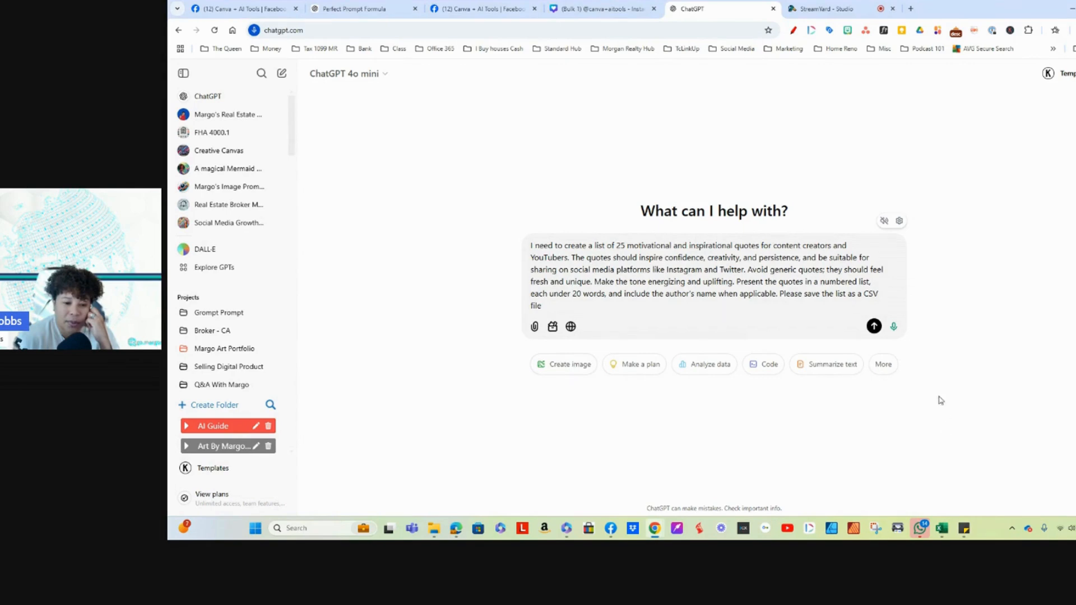
click(874, 326)
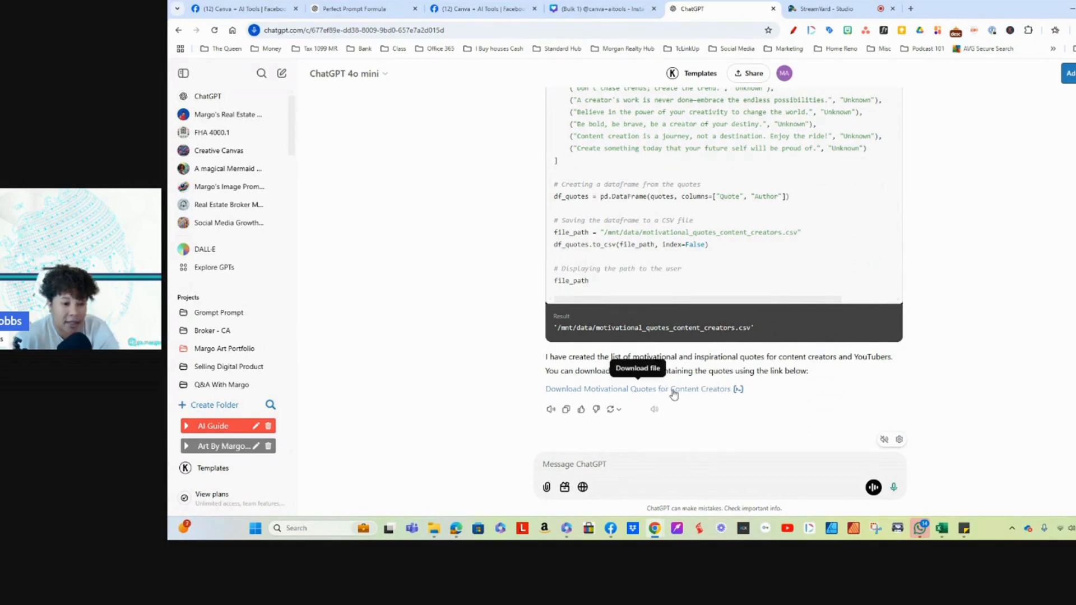
Step: Download the motivational quotes CSV to the Desktop as "motivational_quotes_content_creators 2"
click(606, 390)
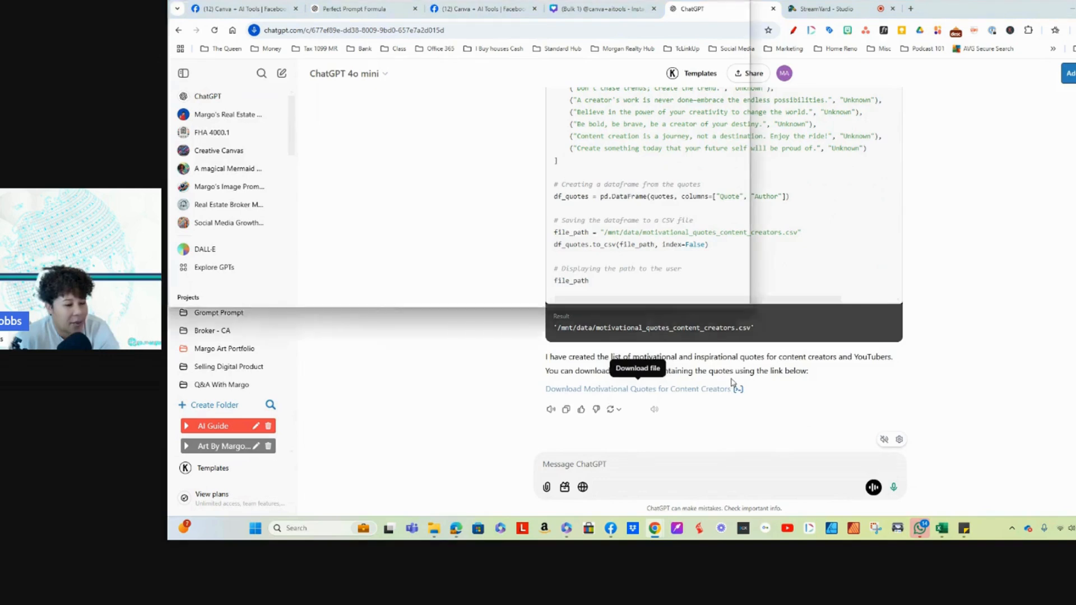
click(347, 287)
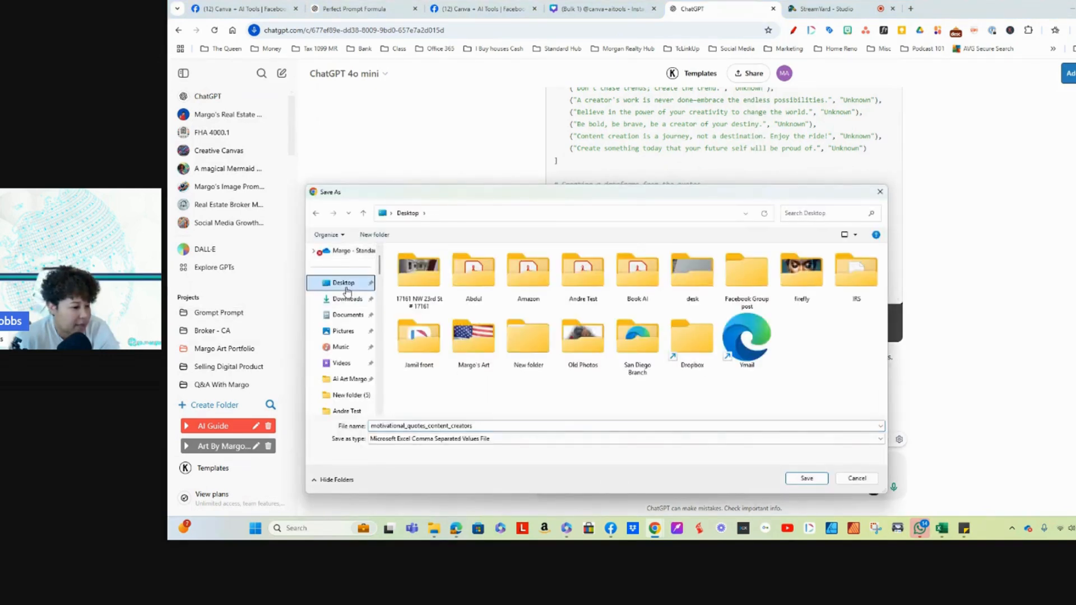
click(496, 428)
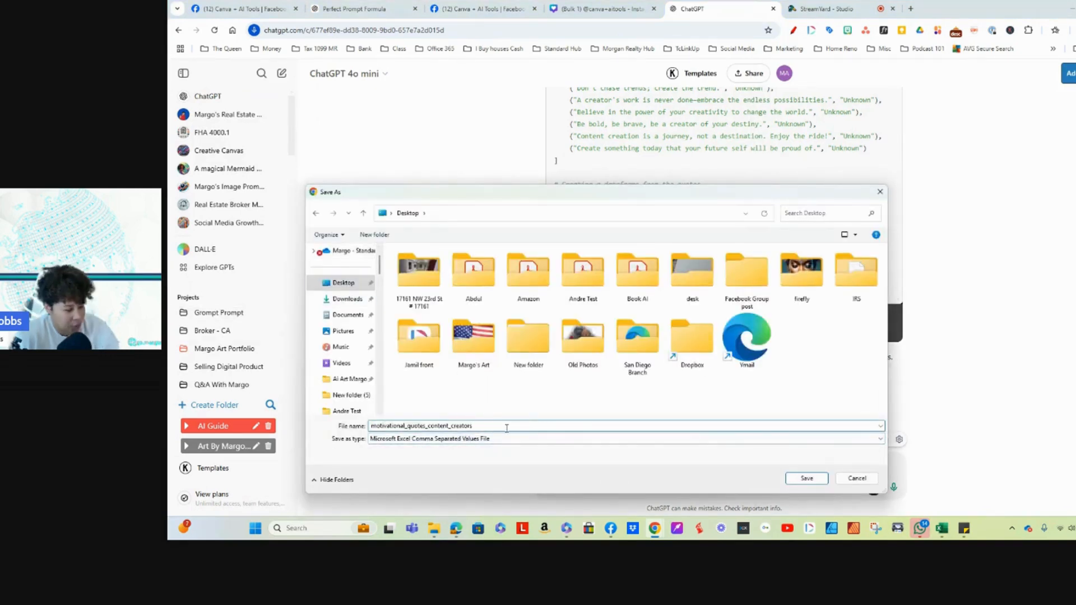
click(807, 478)
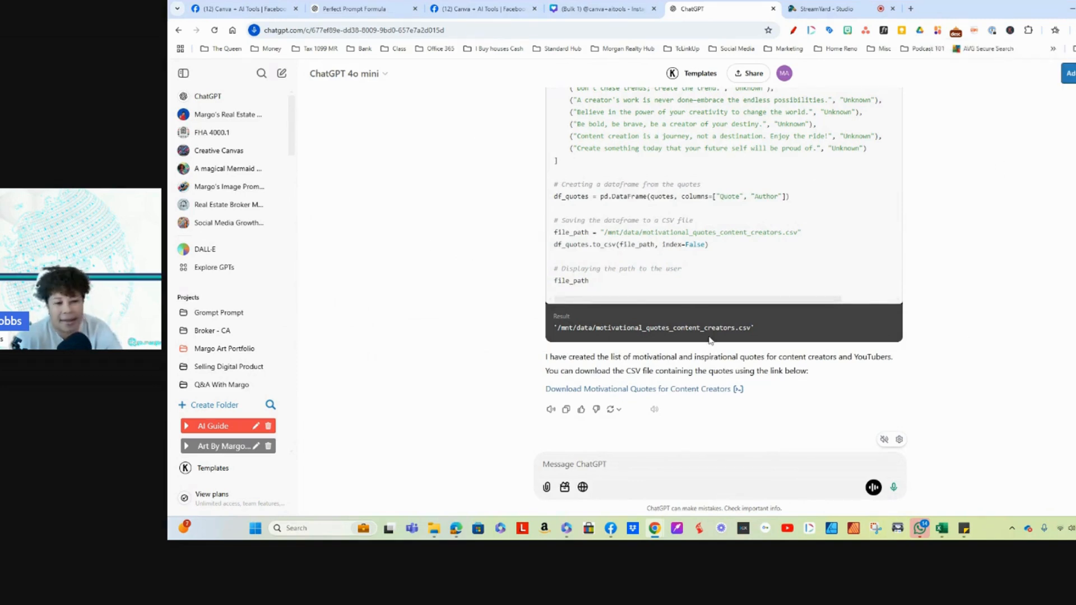
Step: Review the submitted prompt and the generated list of quotes in the response code
scroll(702, 328, up, 8)
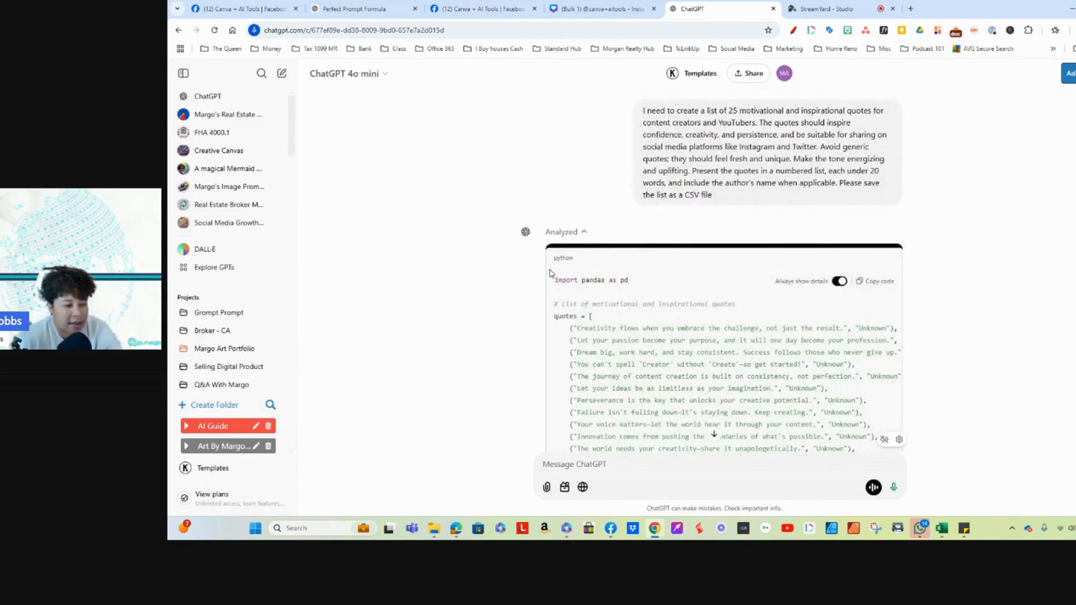
scroll(684, 294, down, 10)
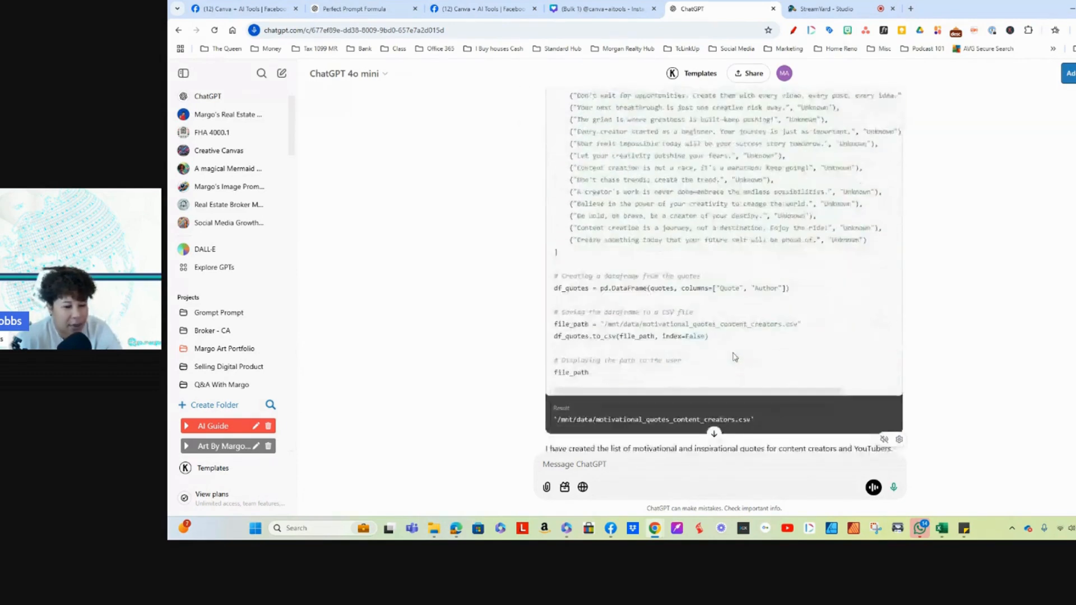
scroll(785, 224, up, 7)
scroll(841, 224, down, 6)
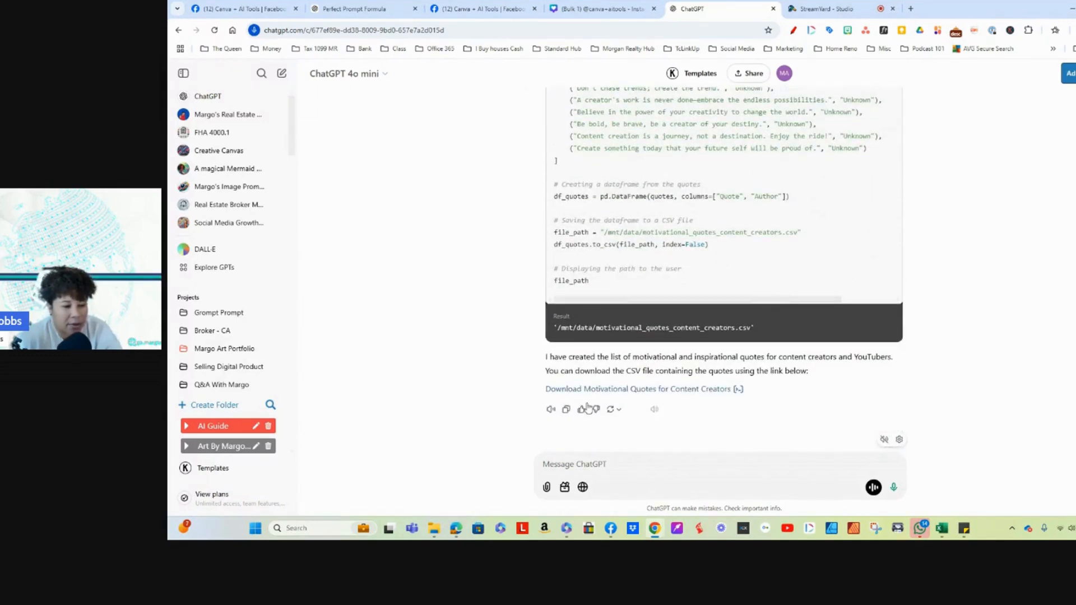
scroll(751, 282, up, 8)
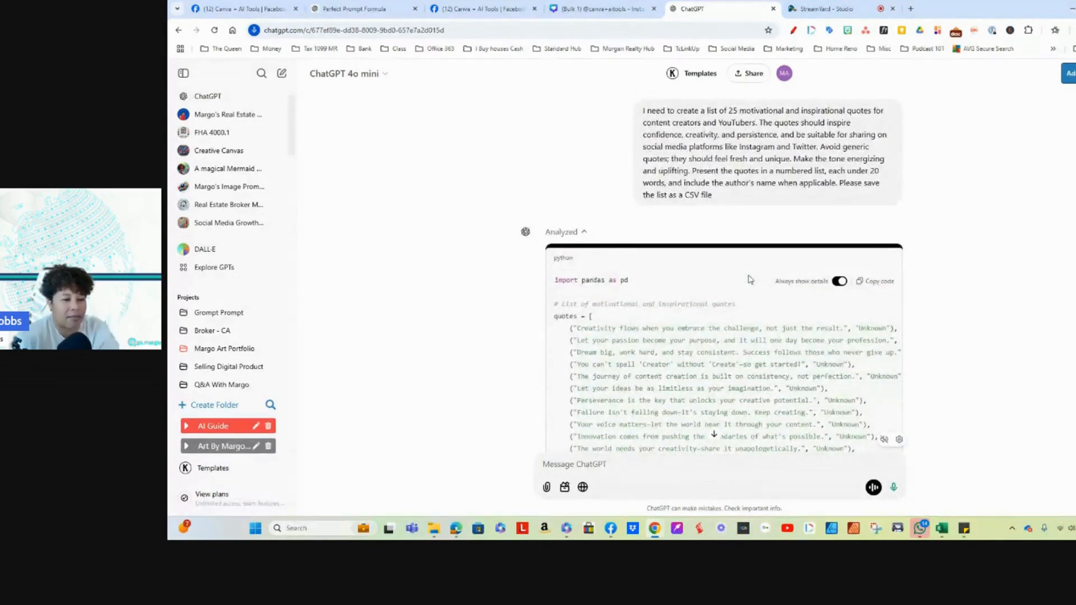
scroll(728, 314, down, 8)
scroll(720, 343, up, 7)
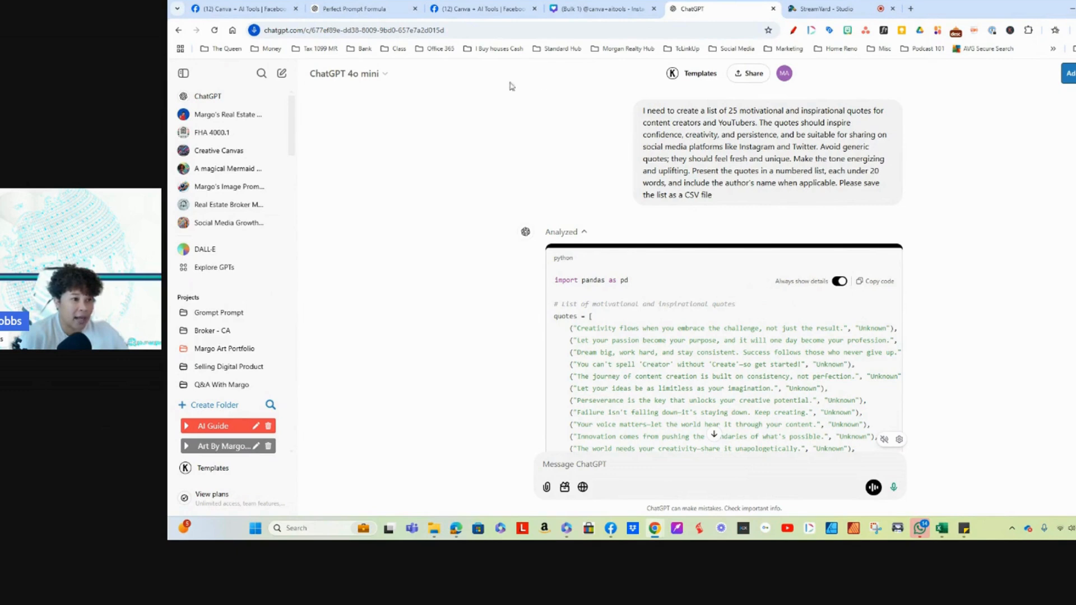
Step: Switch to Canva and create a blank square Instagram post from its home page
click(579, 10)
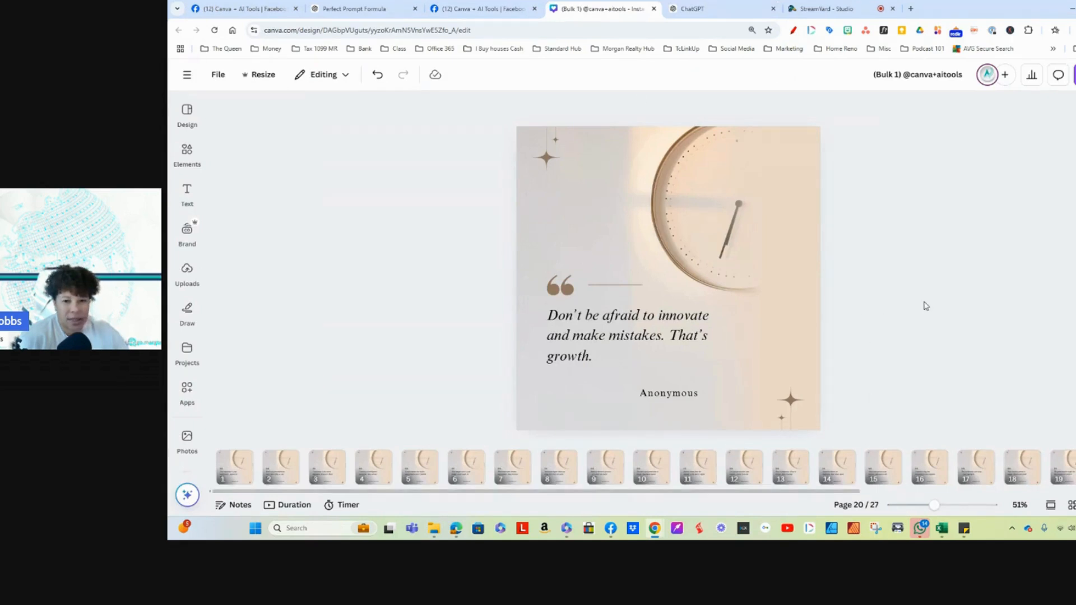
scroll(785, 316, up, 2)
click(188, 76)
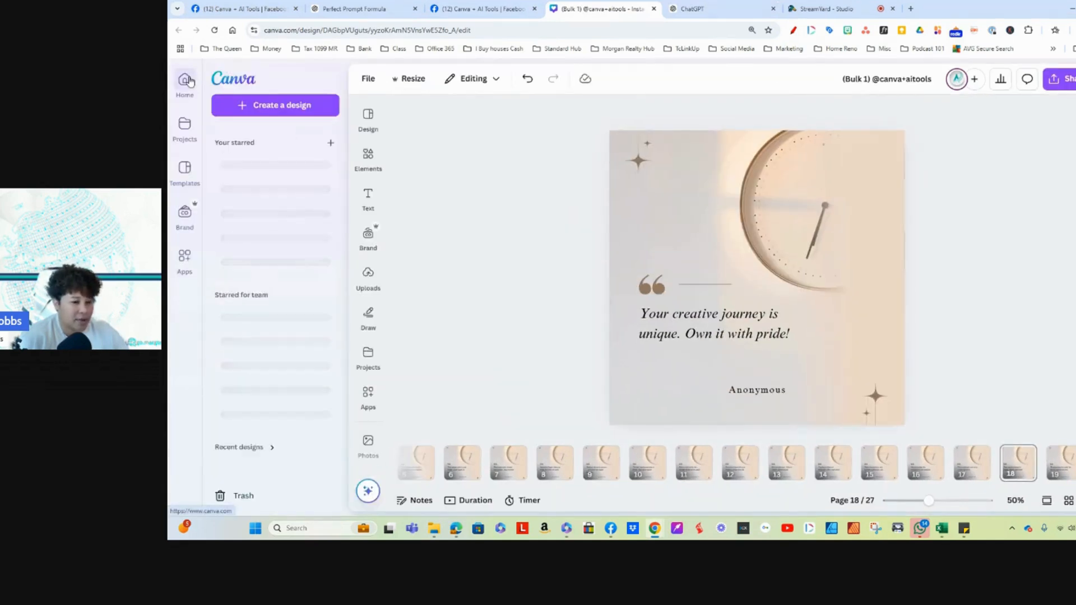
click(230, 82)
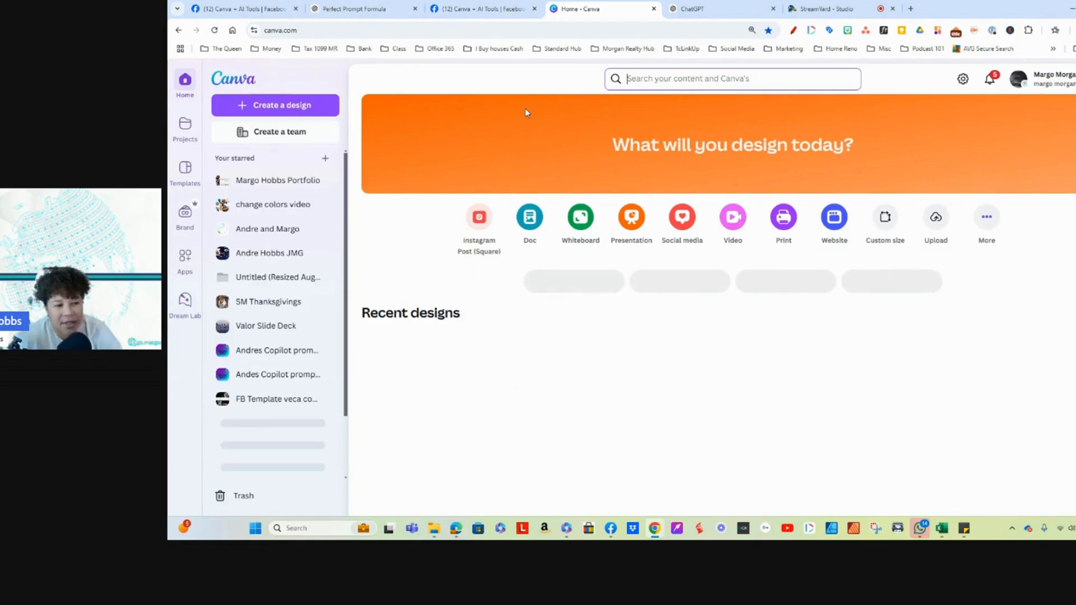
click(252, 110)
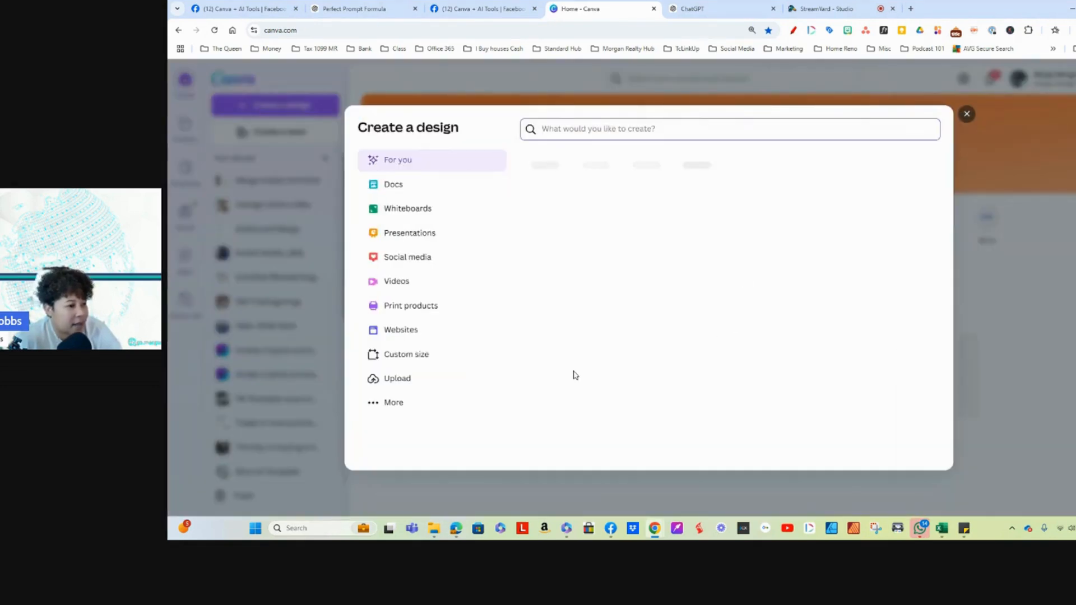
click(414, 259)
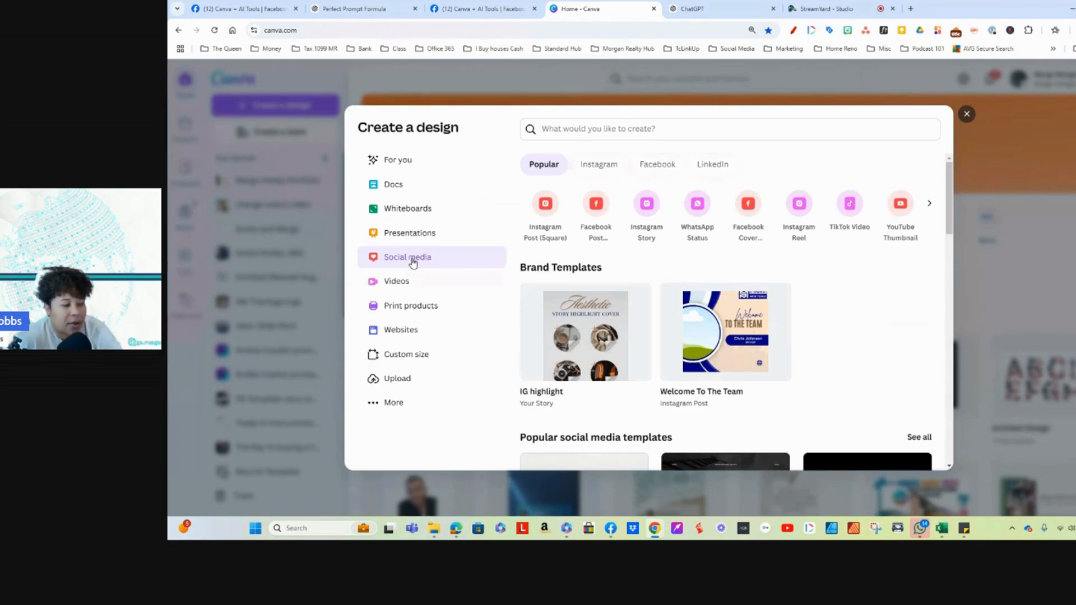
click(546, 205)
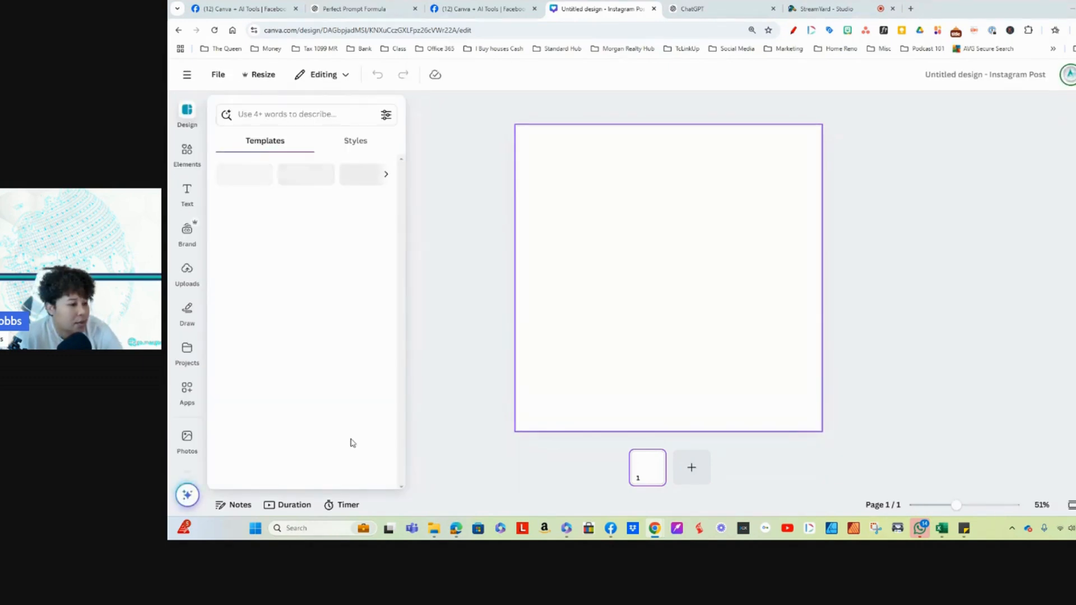
click(238, 508)
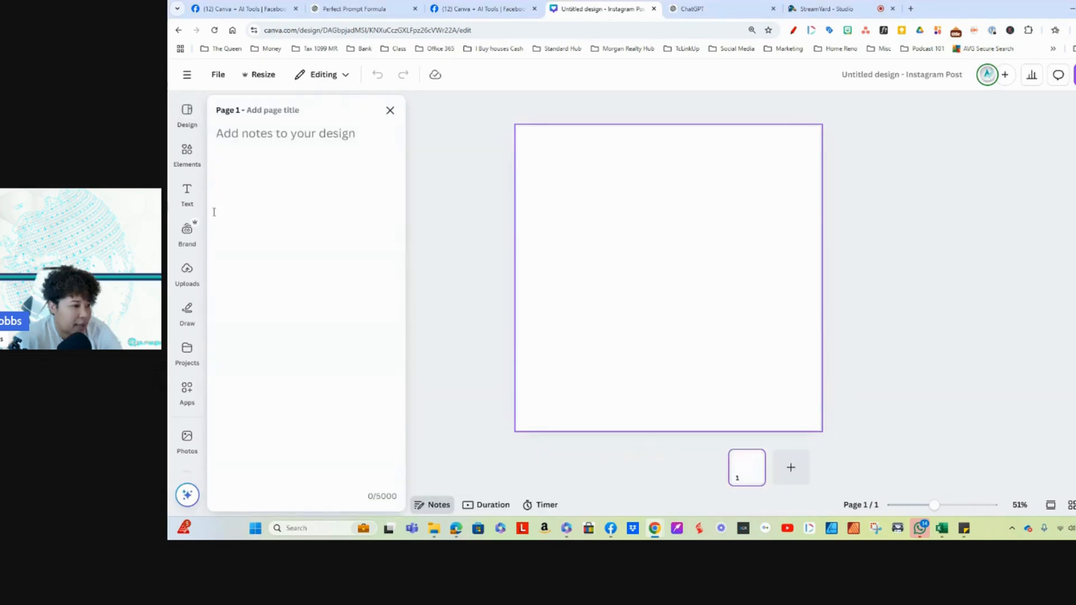
right_click(216, 141)
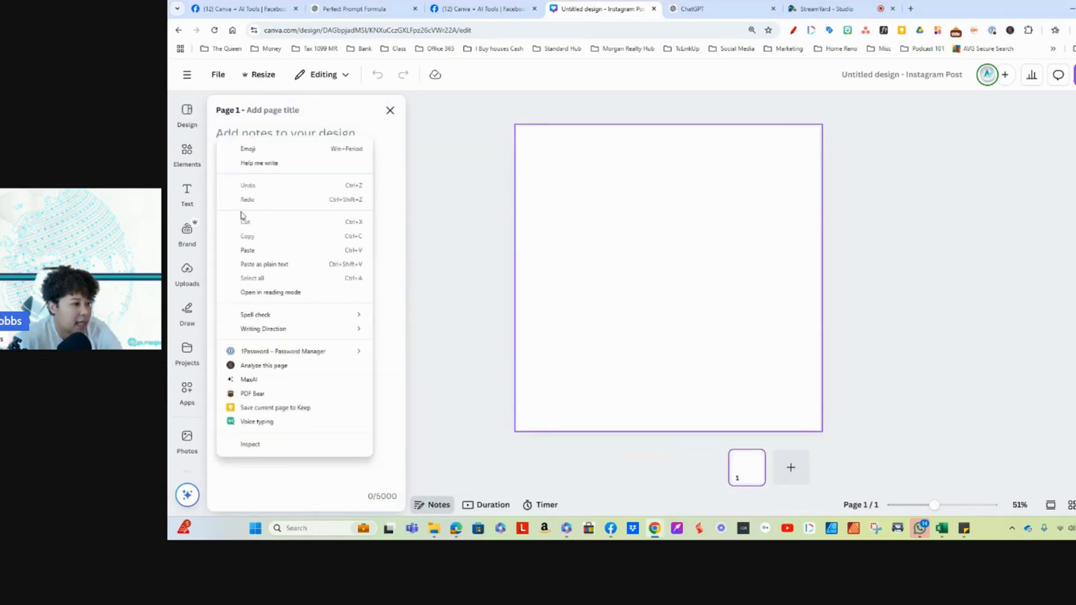
click(270, 251)
drag(389, 137, 217, 135)
key(BackSpace)
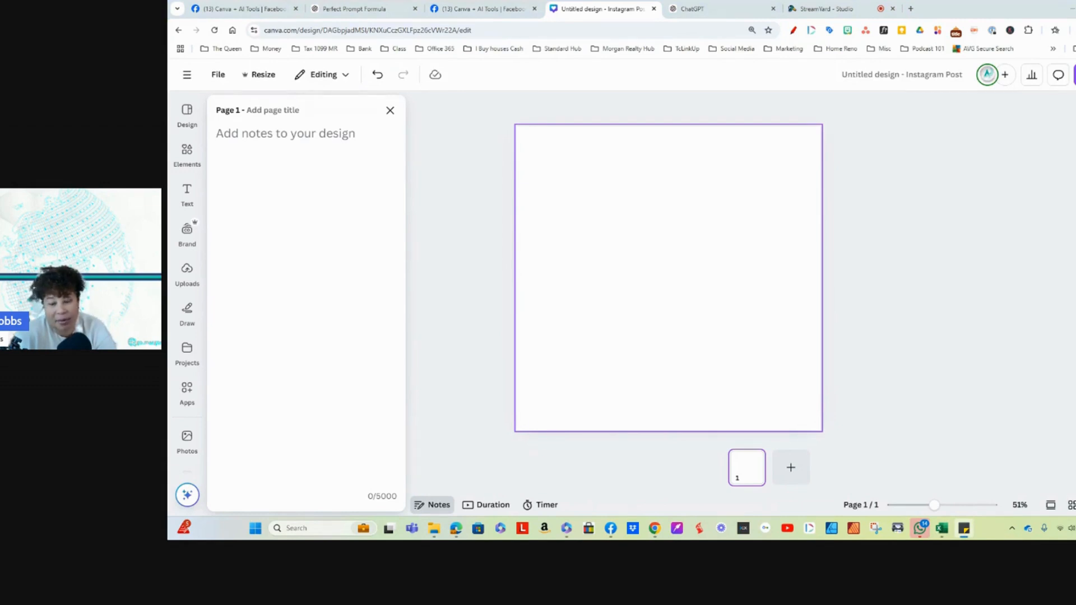
Step: Paste the 25-quote CSV prompt into the notes of page 1 and close the notes
right_click(239, 134)
click(279, 247)
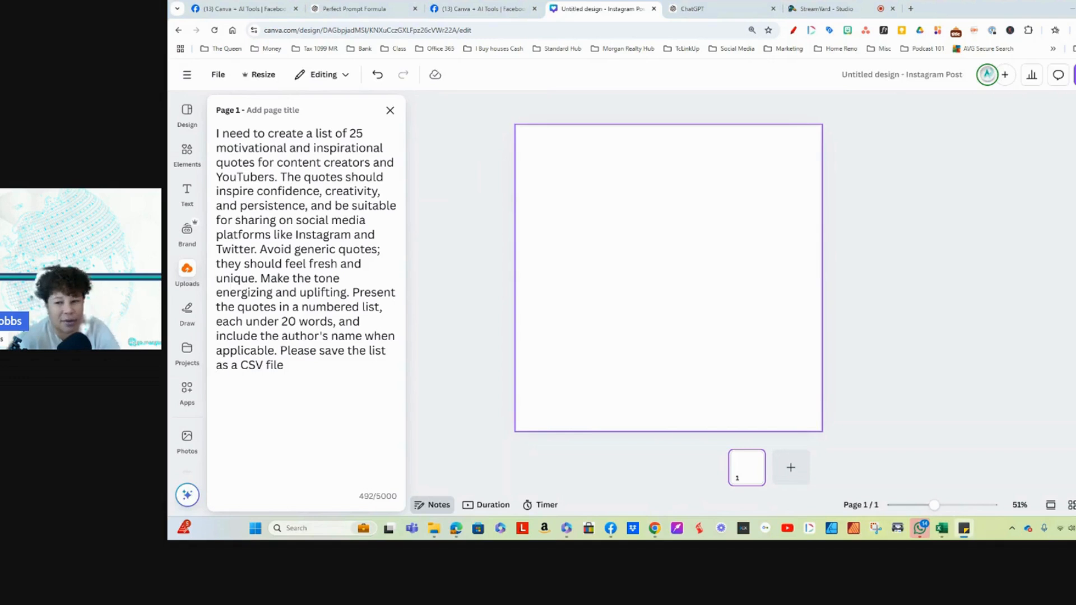
click(390, 111)
click(235, 502)
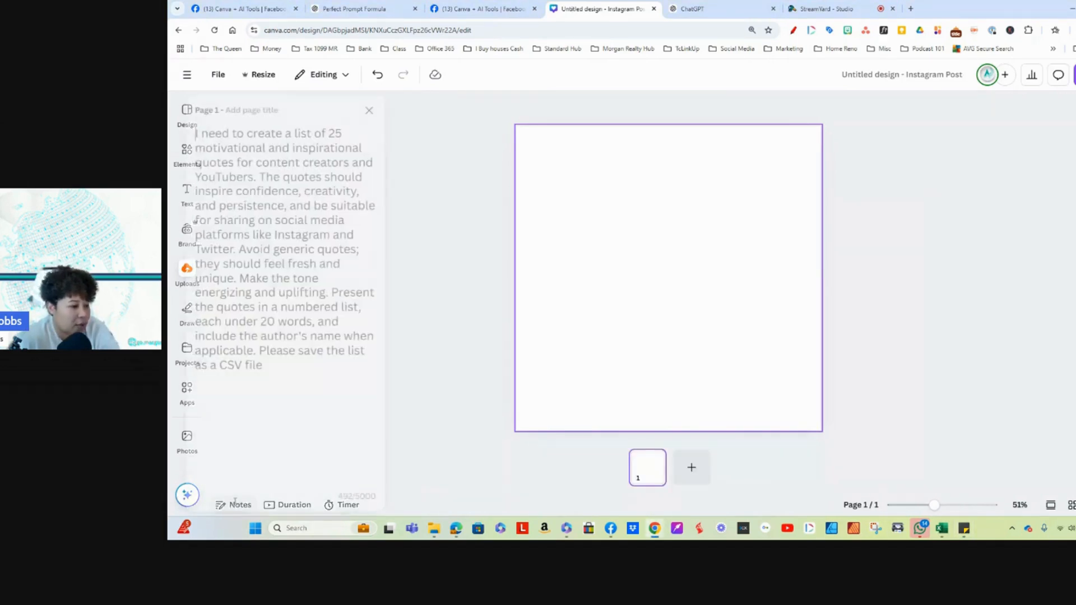
click(388, 110)
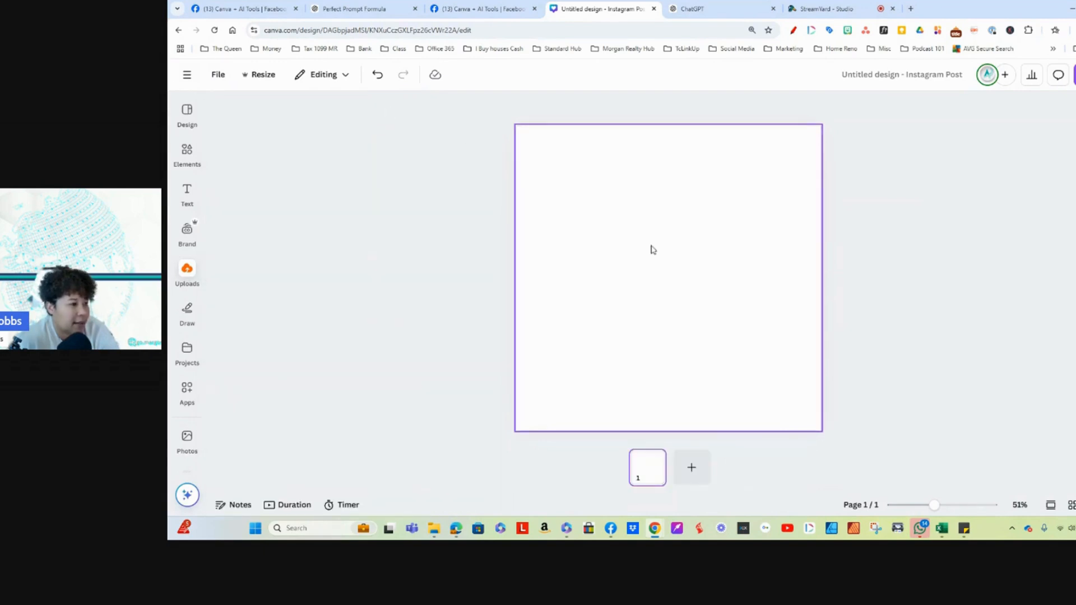
Step: Examine the color and language filters for a "quote" template search and clear the search
click(188, 116)
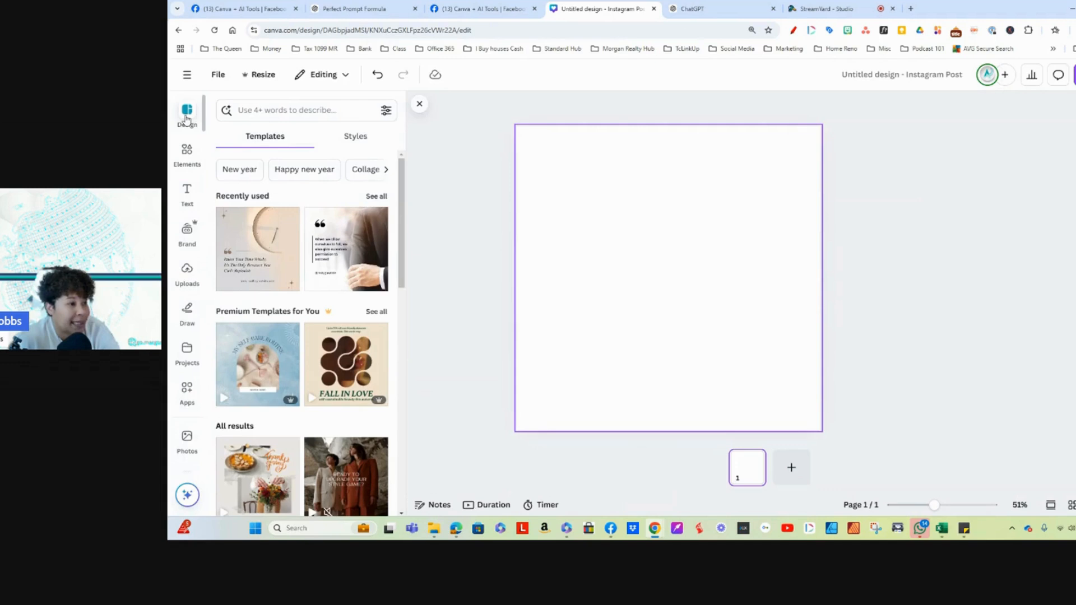
click(314, 111)
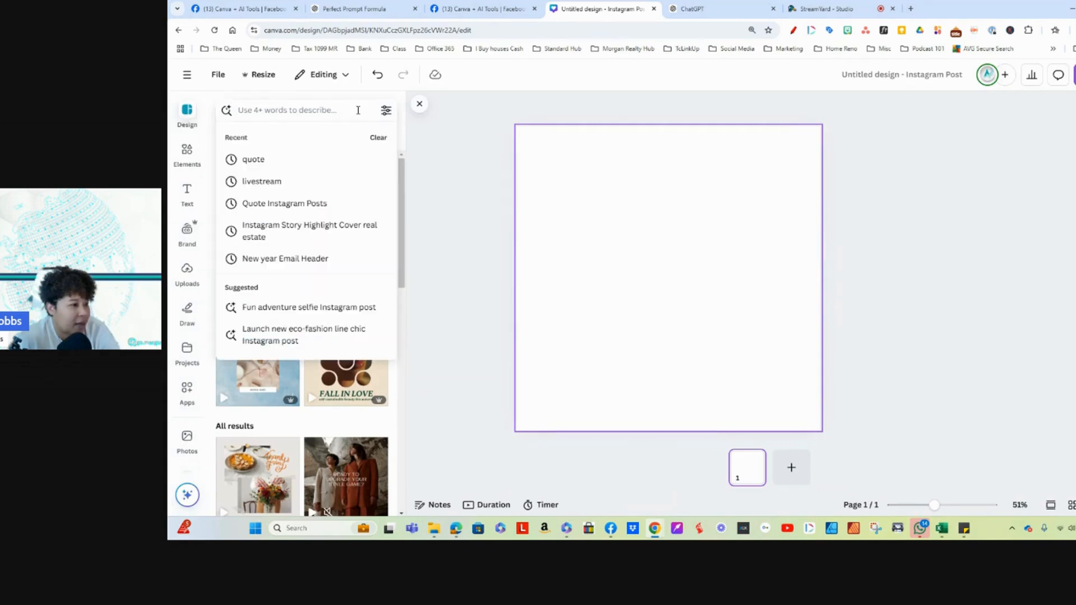
click(275, 162)
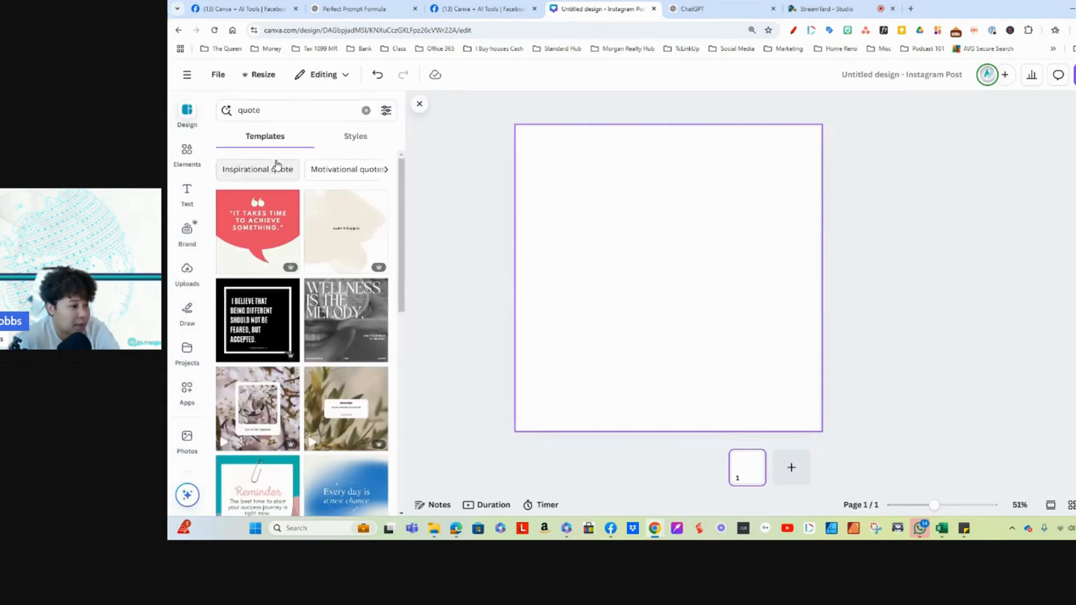
click(386, 111)
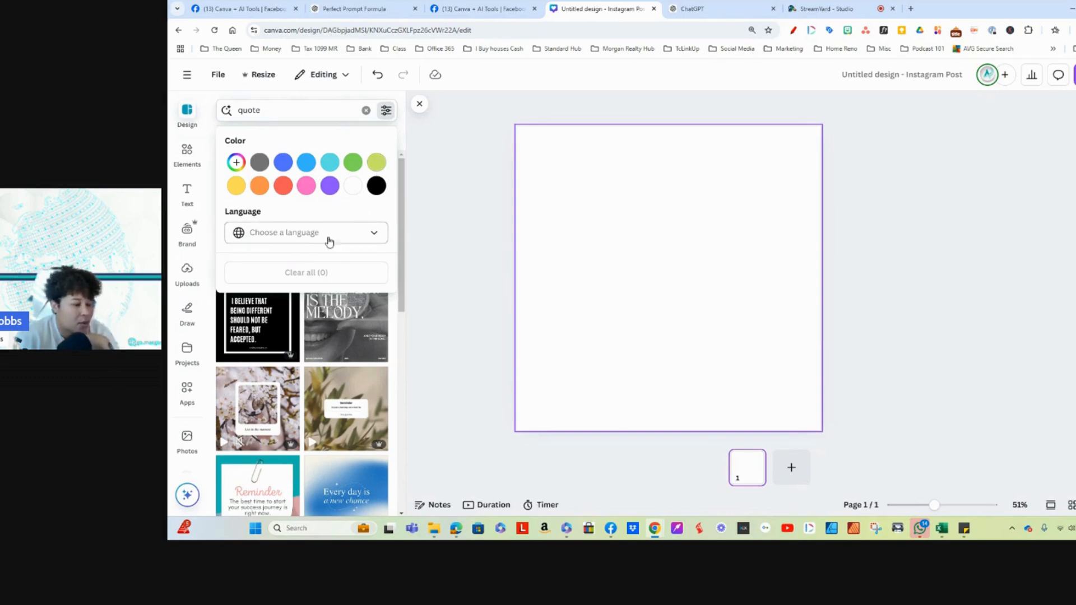
click(236, 162)
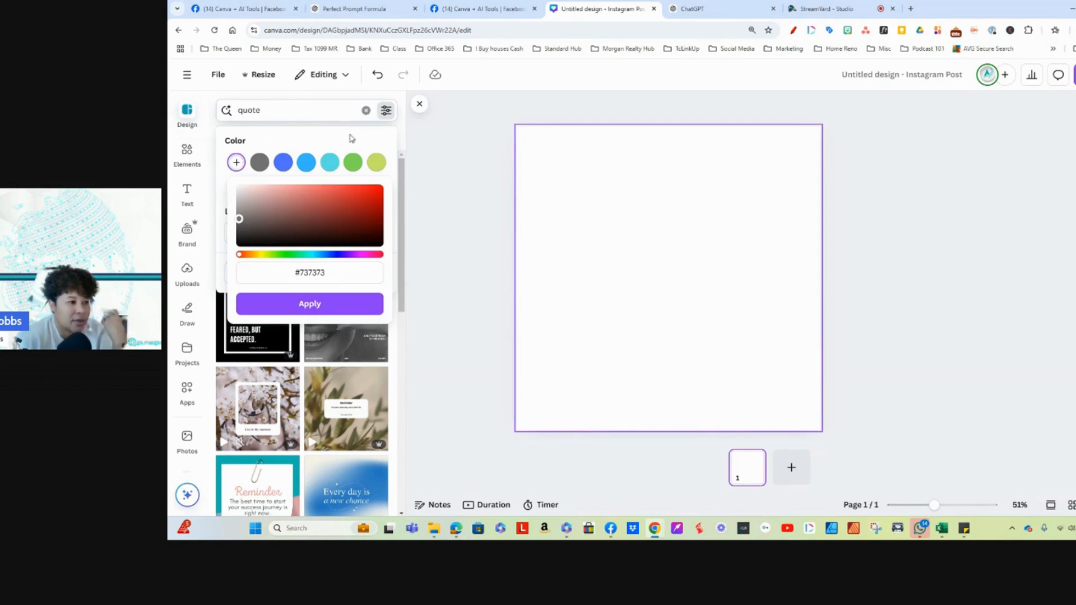
click(366, 111)
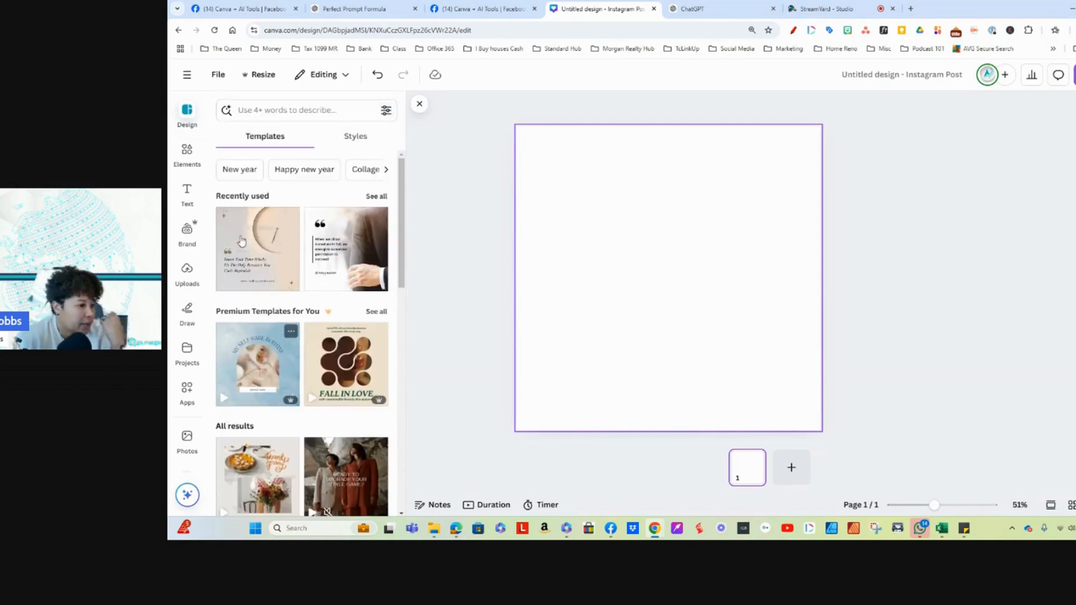
Step: Search the templates for "quote" and apply the Brown modern quote Instagram post with the "Reminder" heading to the blank page
click(310, 111)
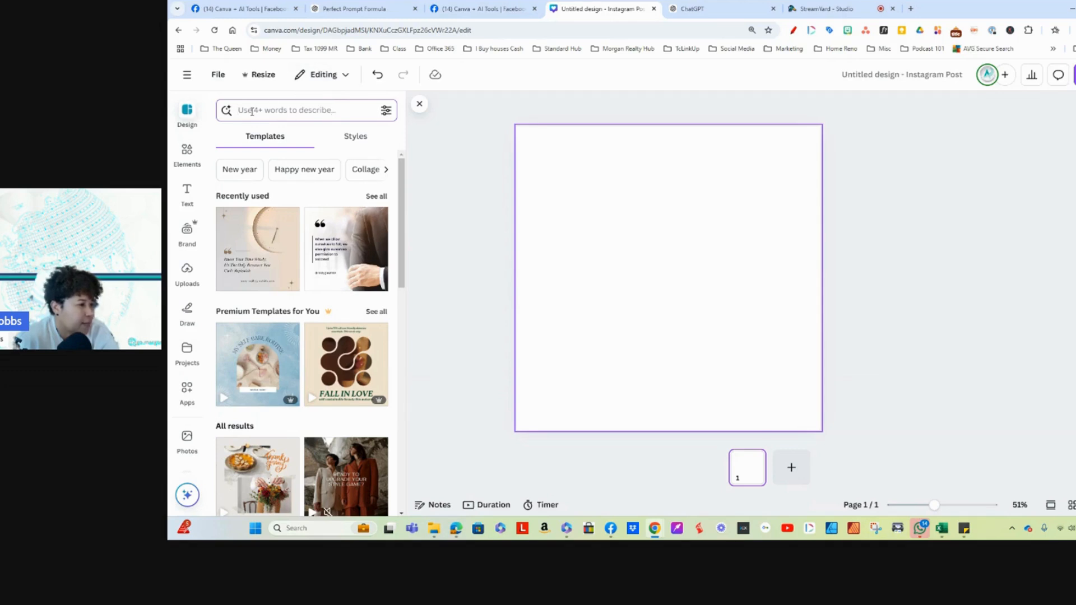
text(quote)
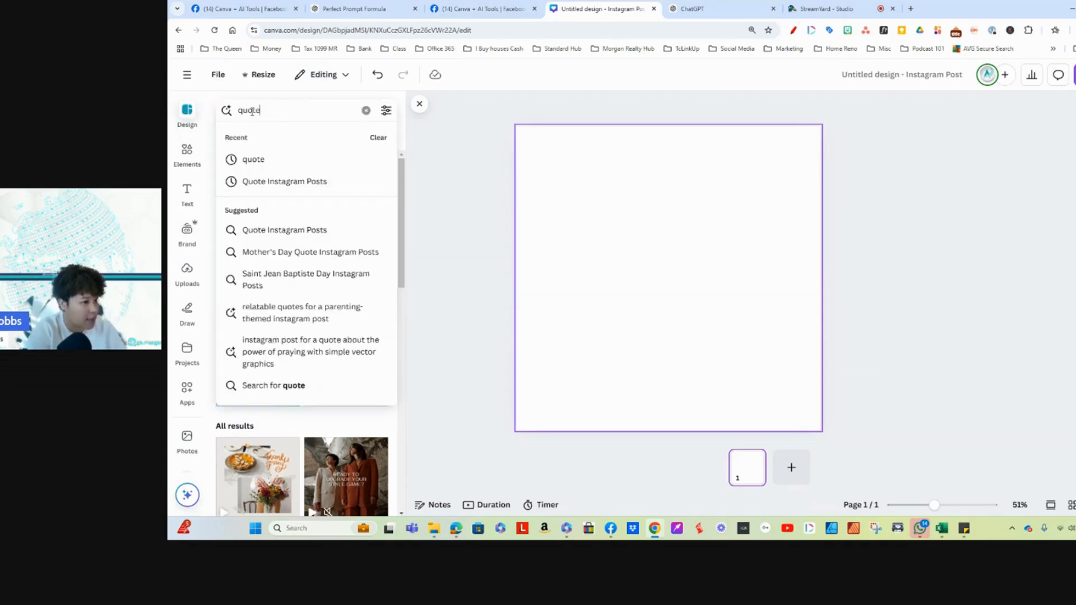
click(253, 159)
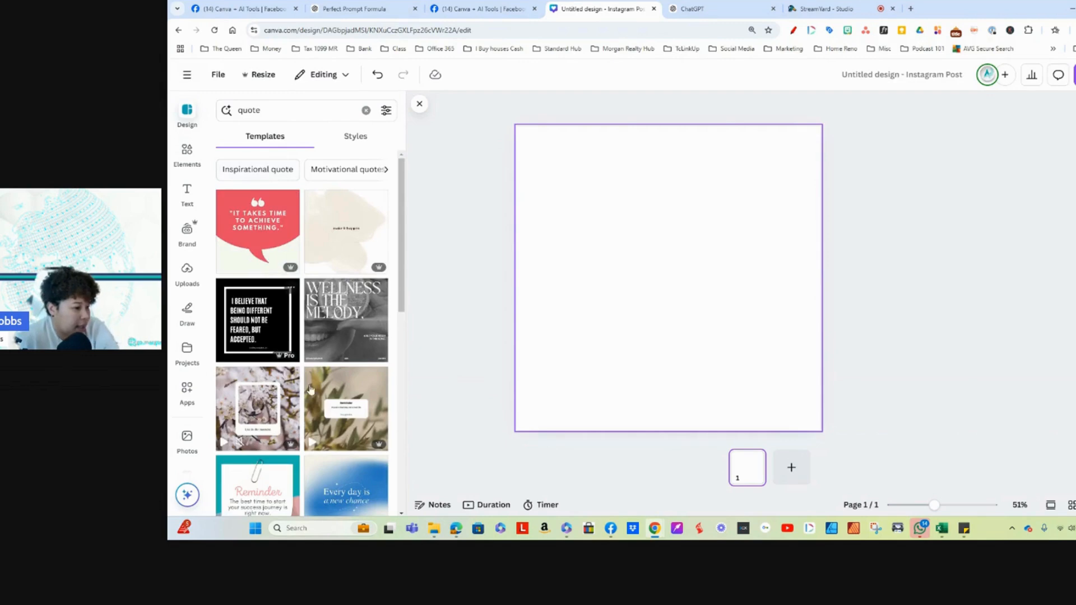
scroll(311, 392, down, 5)
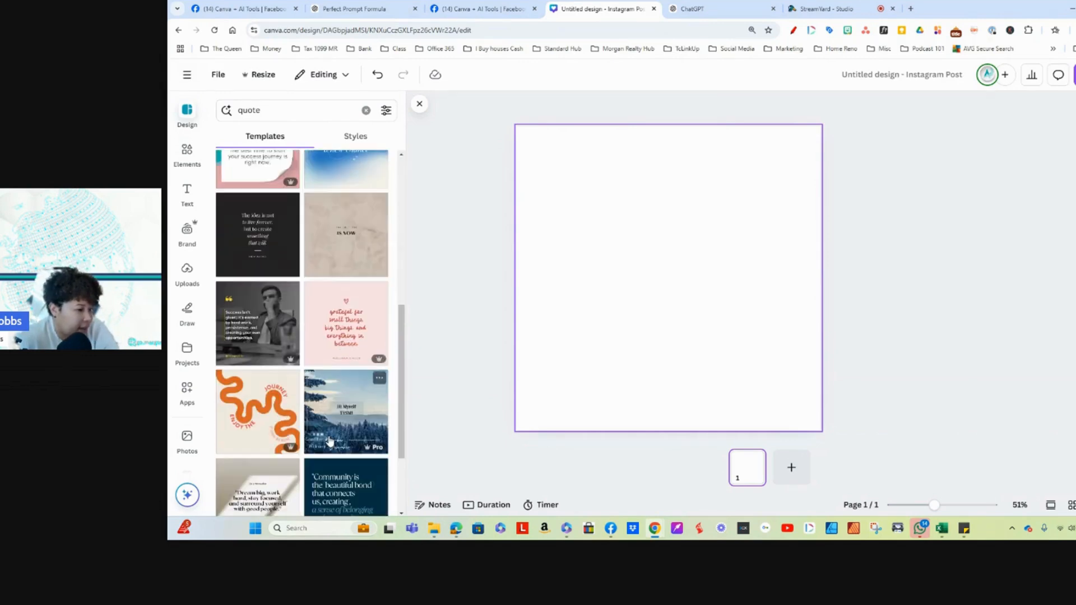
scroll(329, 441, down, 6)
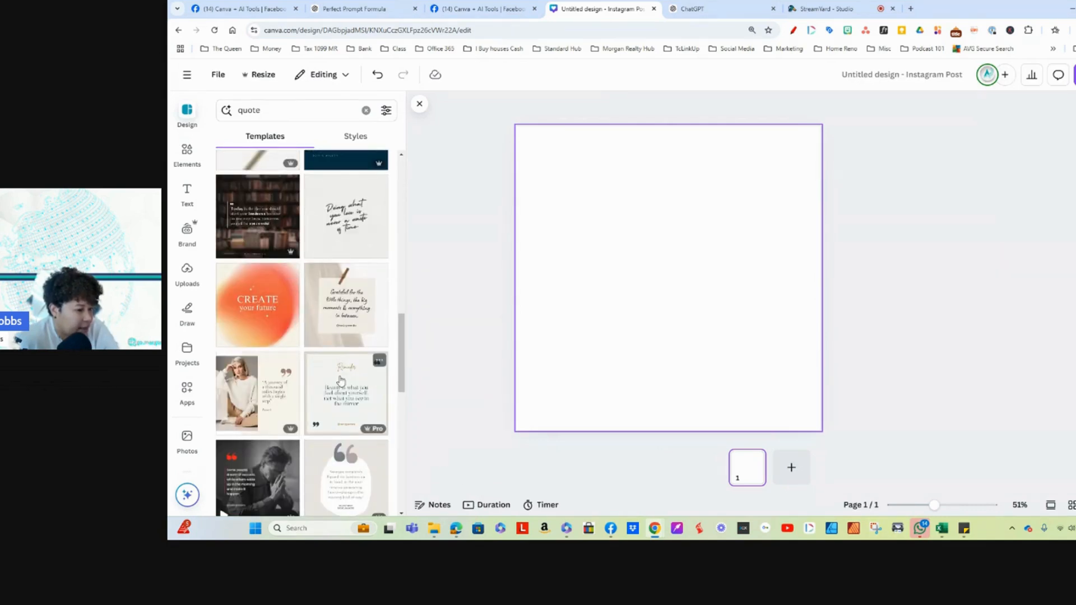
click(340, 381)
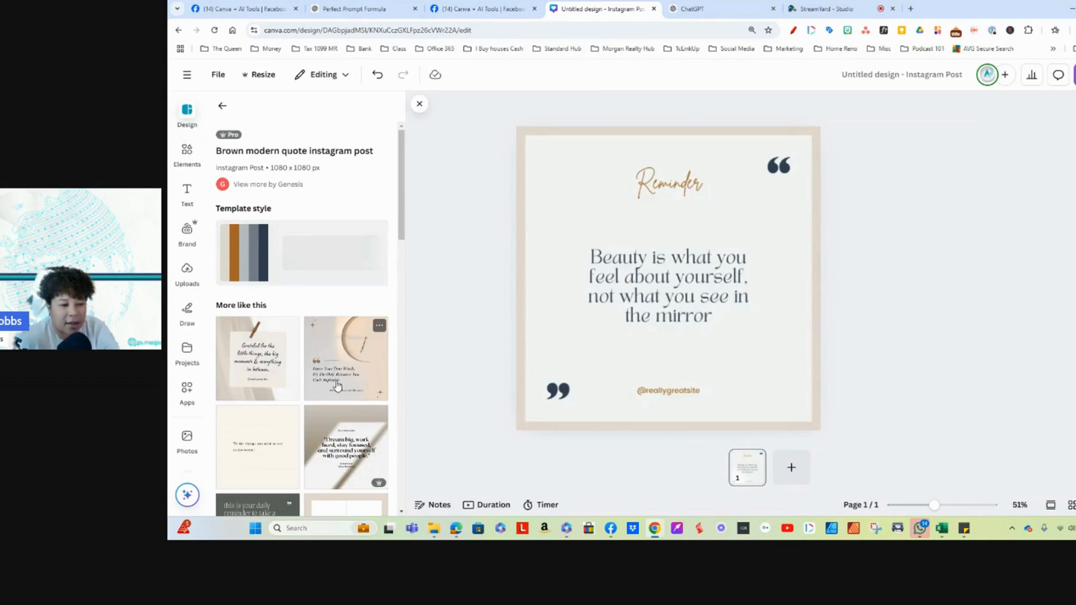
Step: Replace the "Reminder" heading text with "Tip"
click(619, 185)
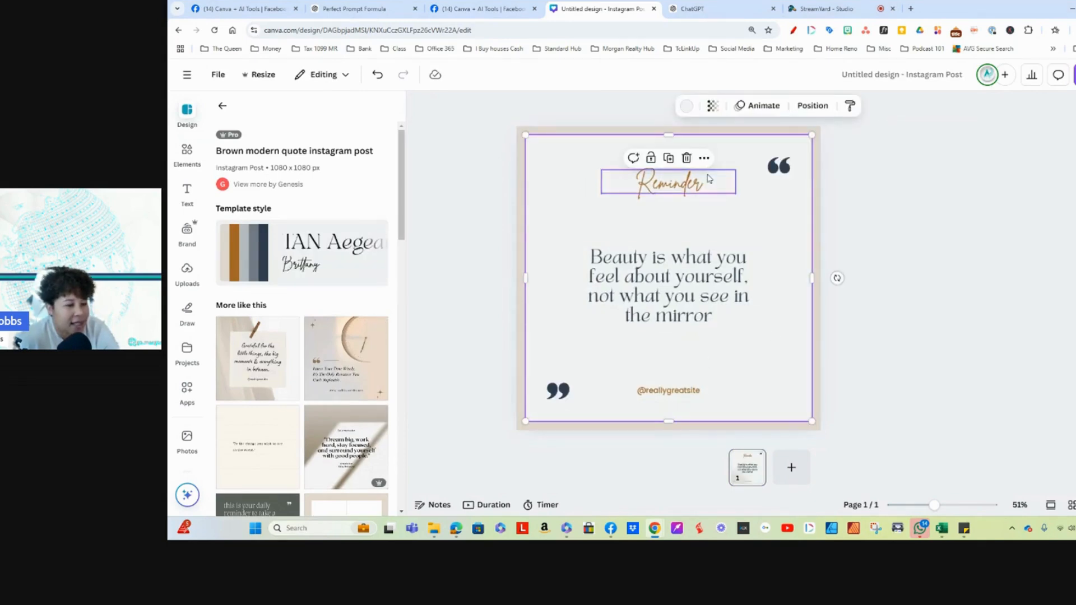
double_click(673, 186)
key(BackSpace)
text(Tip)
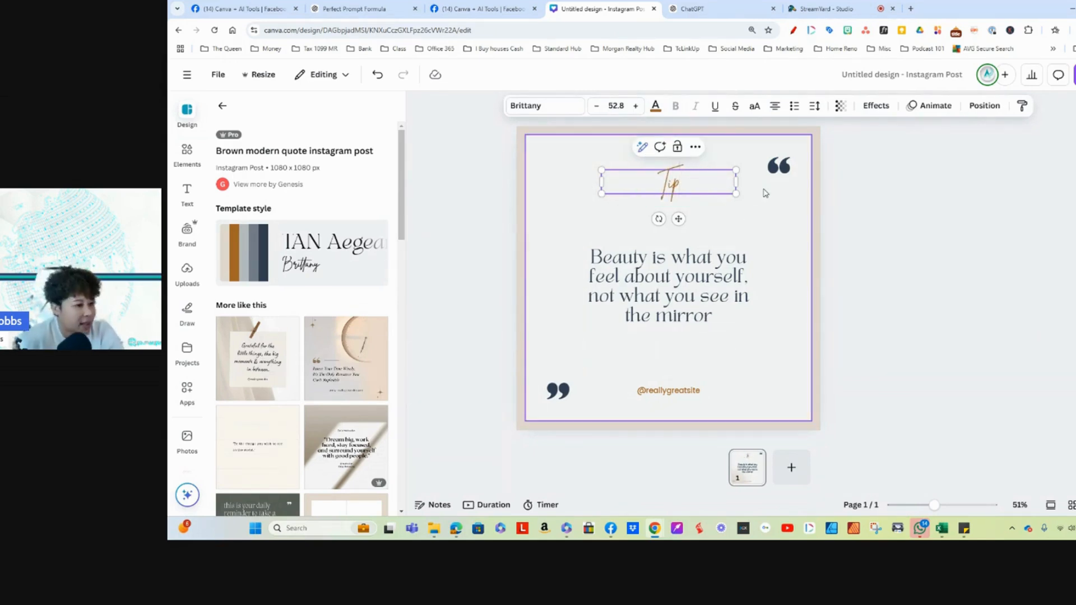
click(739, 191)
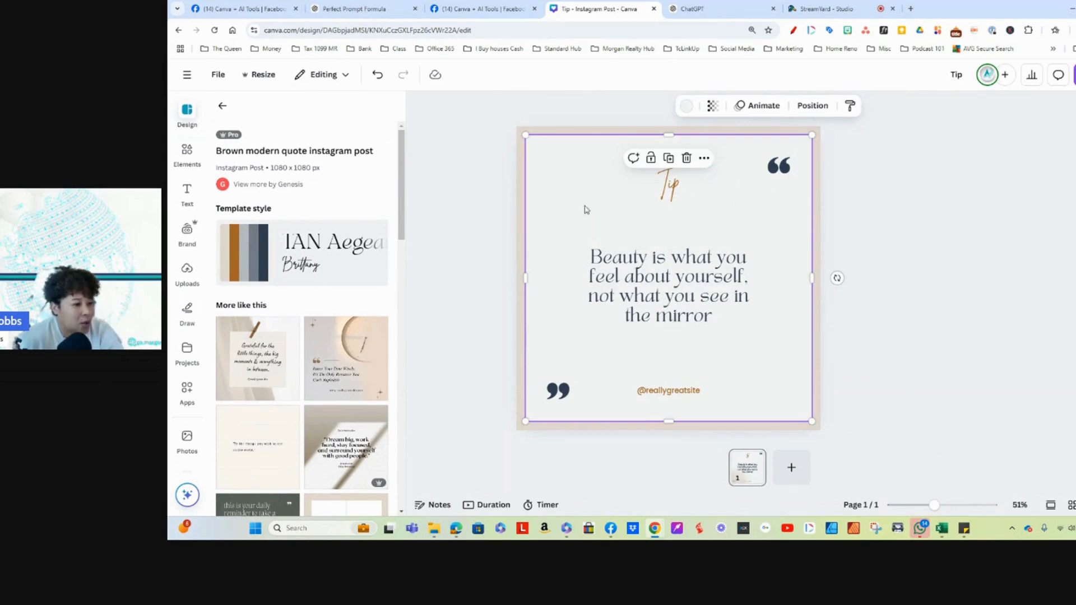
click(658, 392)
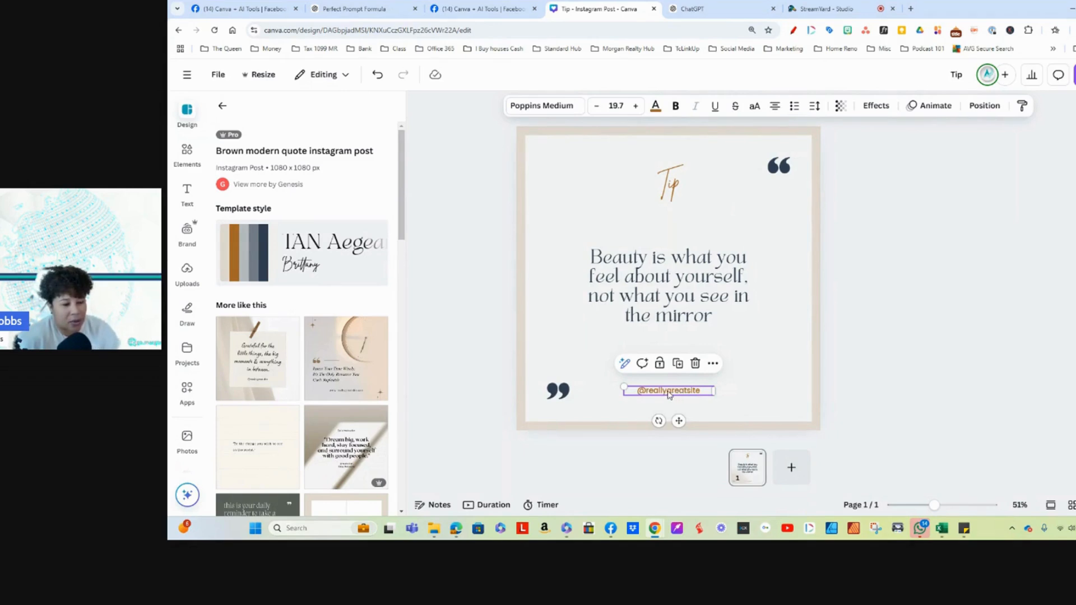
double_click(669, 391)
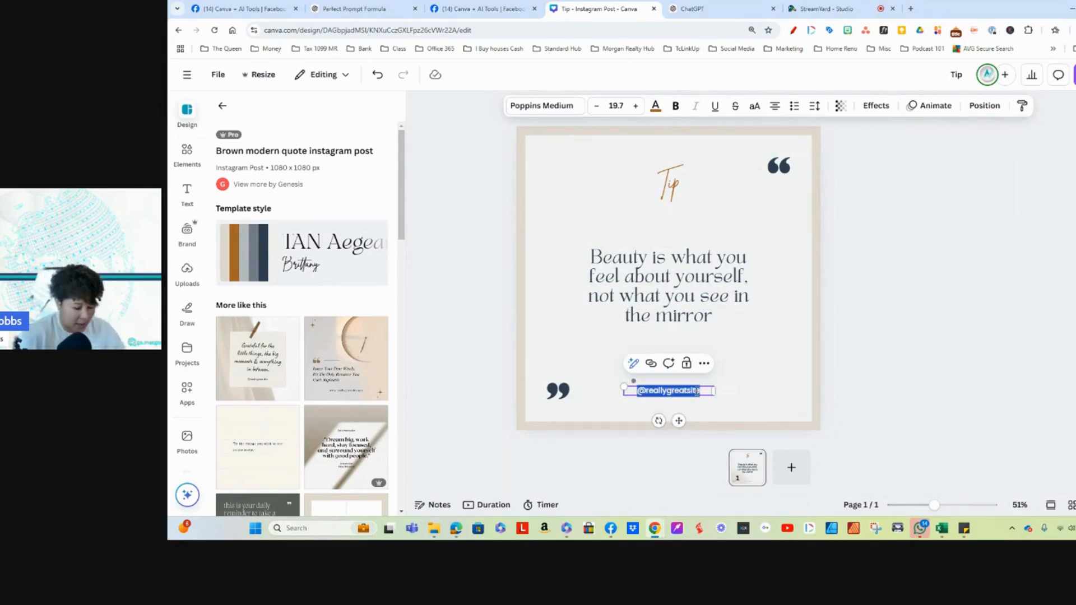
text(canva+)
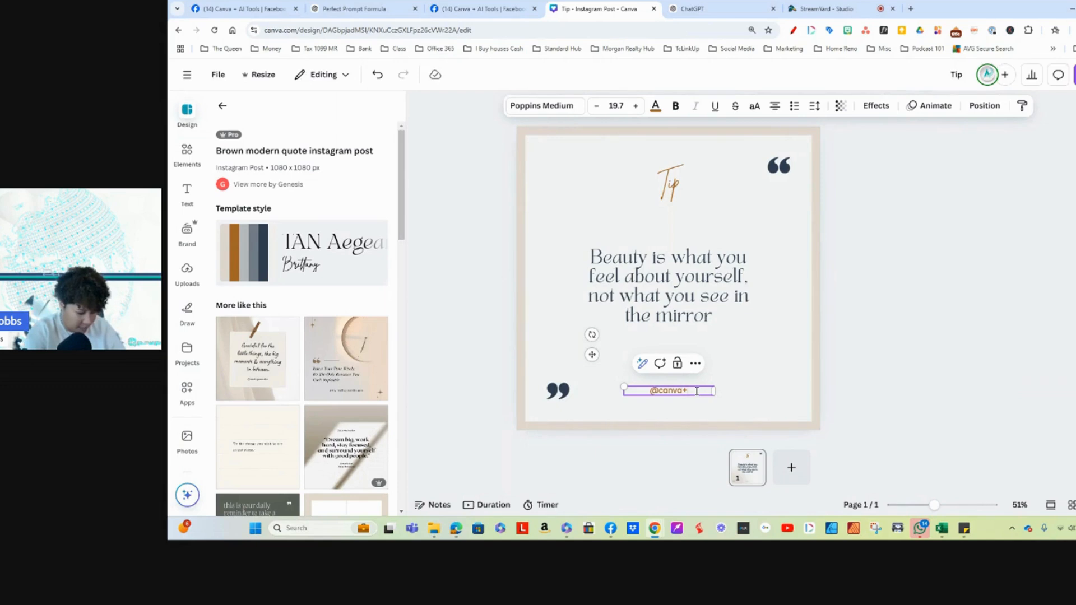
text(canva+aitools)
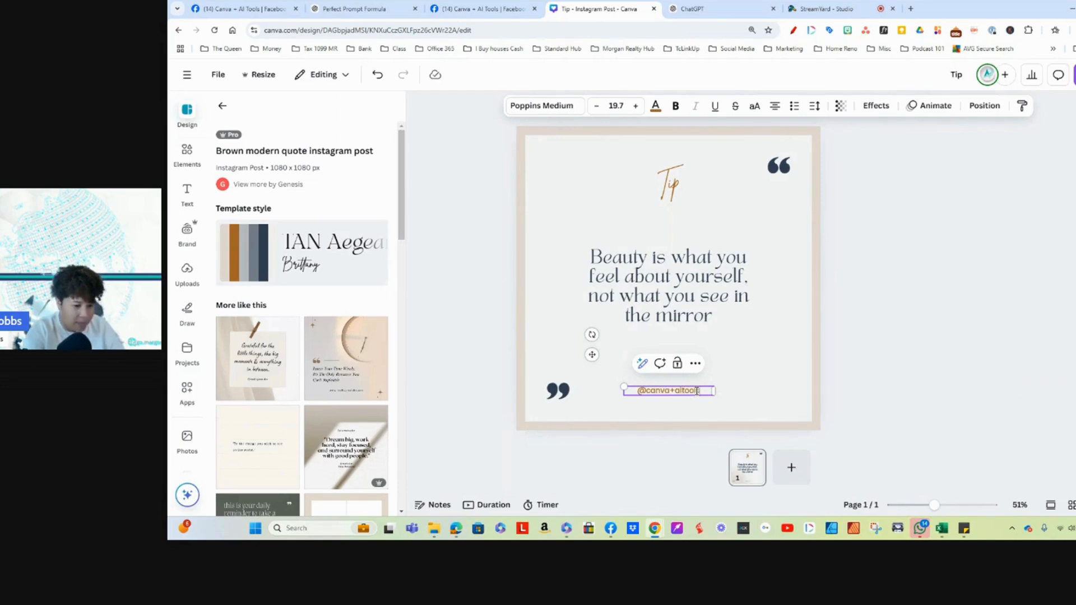
click(768, 235)
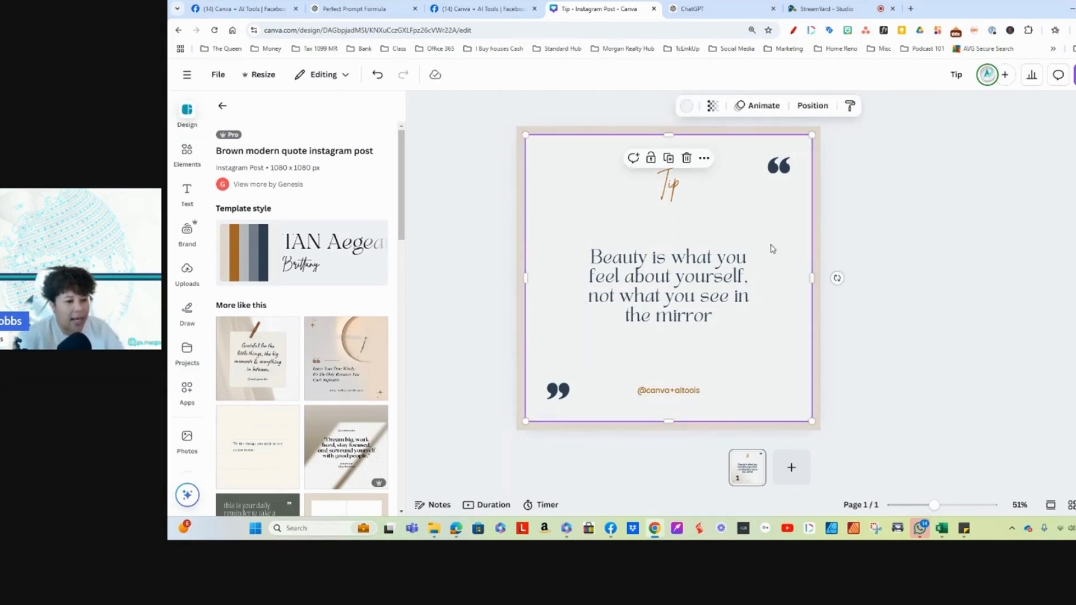
click(667, 392)
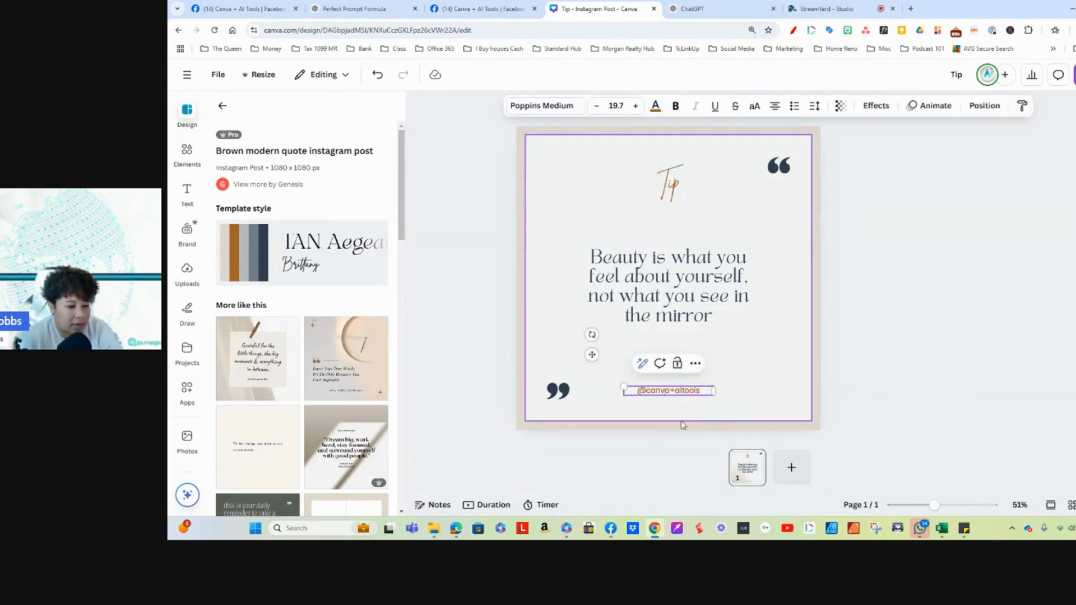
click(751, 375)
drag(654, 389, 658, 357)
click(619, 269)
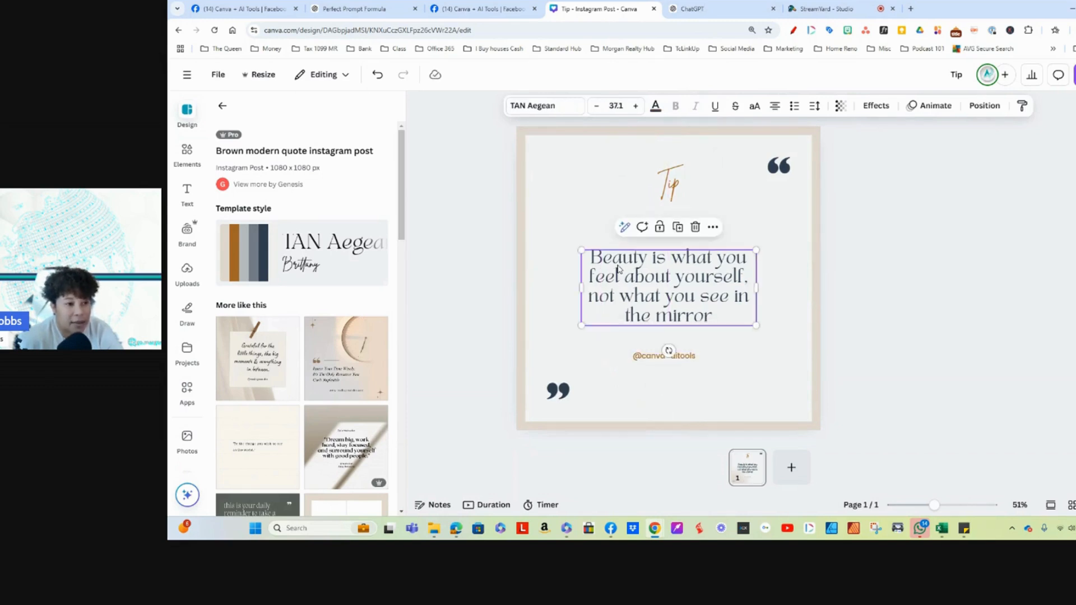
click(670, 188)
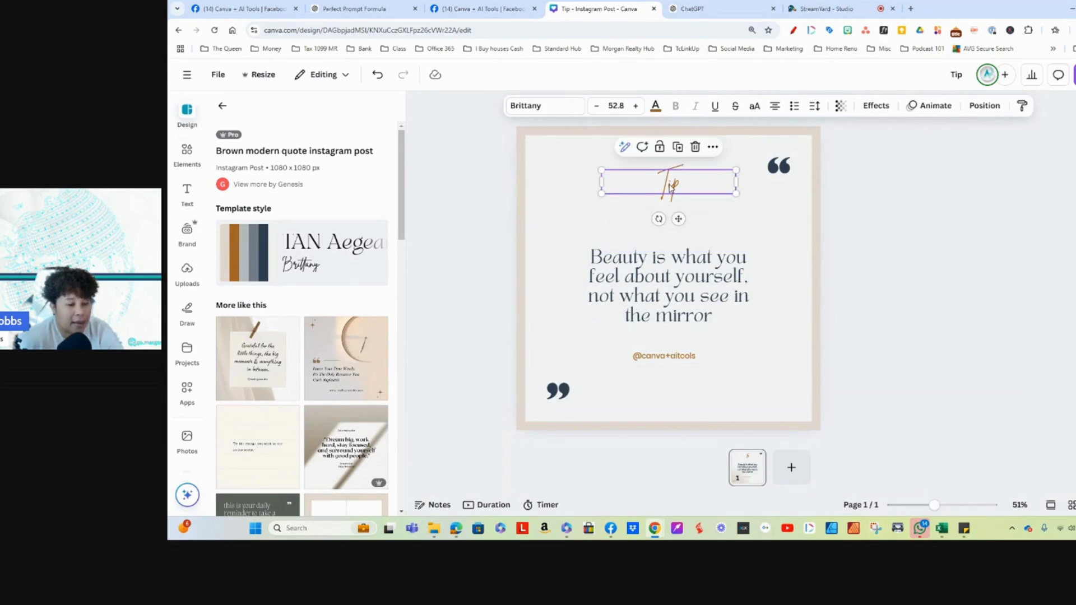
Step: Recolor both the opening and closing quotation mark graphics with the brown document color
click(779, 165)
click(663, 107)
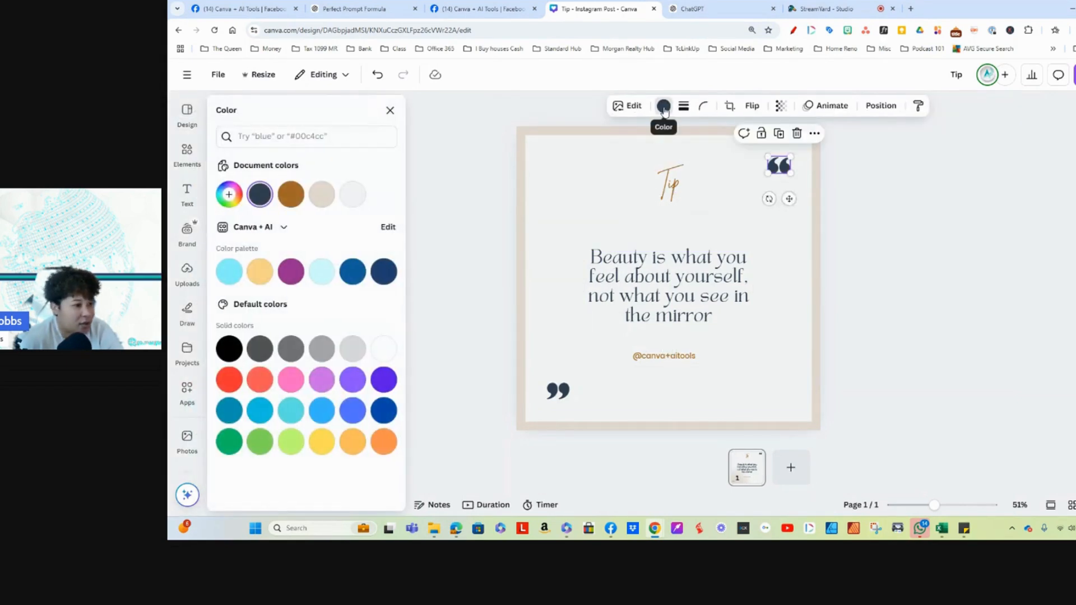
click(290, 196)
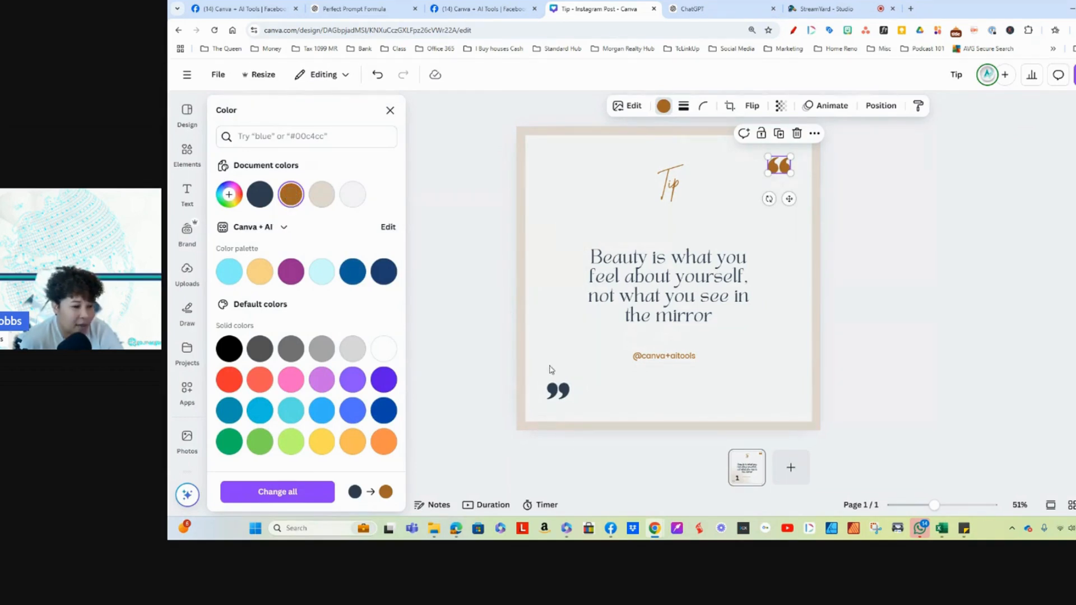
click(557, 391)
click(291, 195)
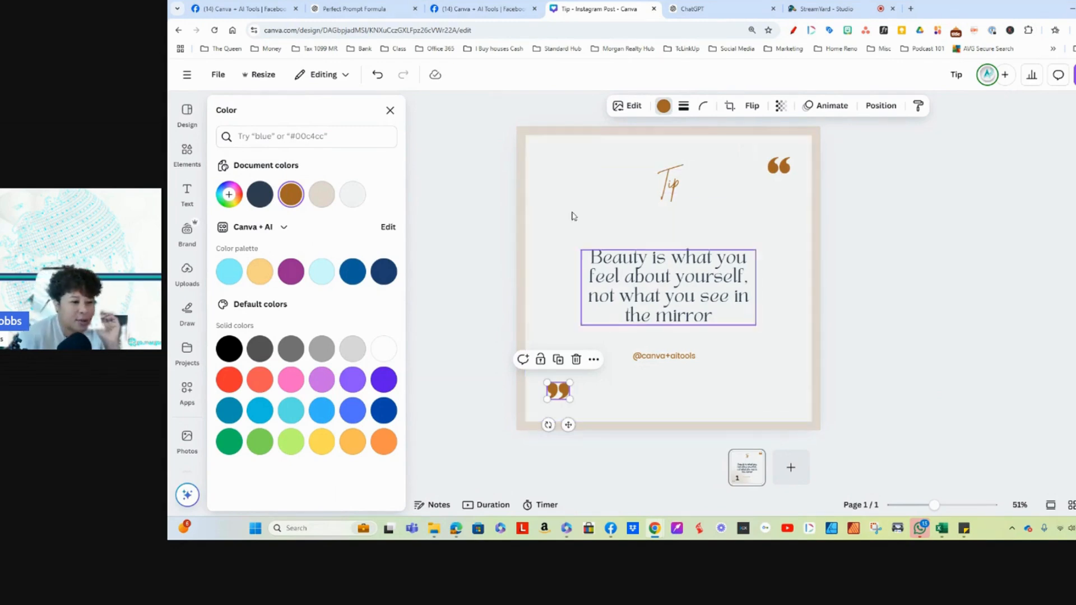
click(538, 164)
Step: Select the quote text, search the apps for "bulk" and open the Bulk create app
click(650, 287)
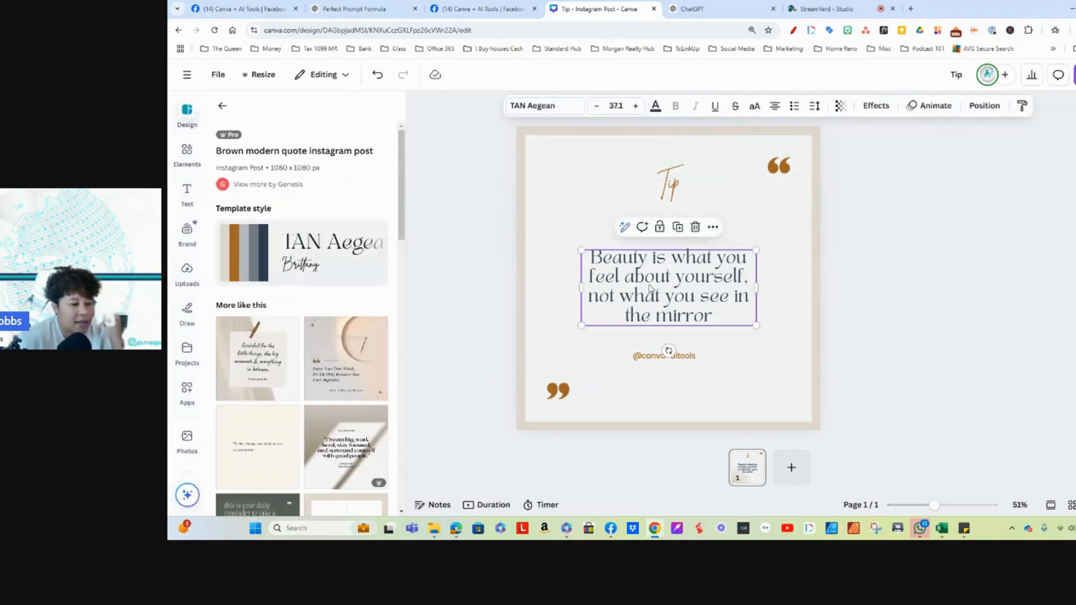
click(186, 388)
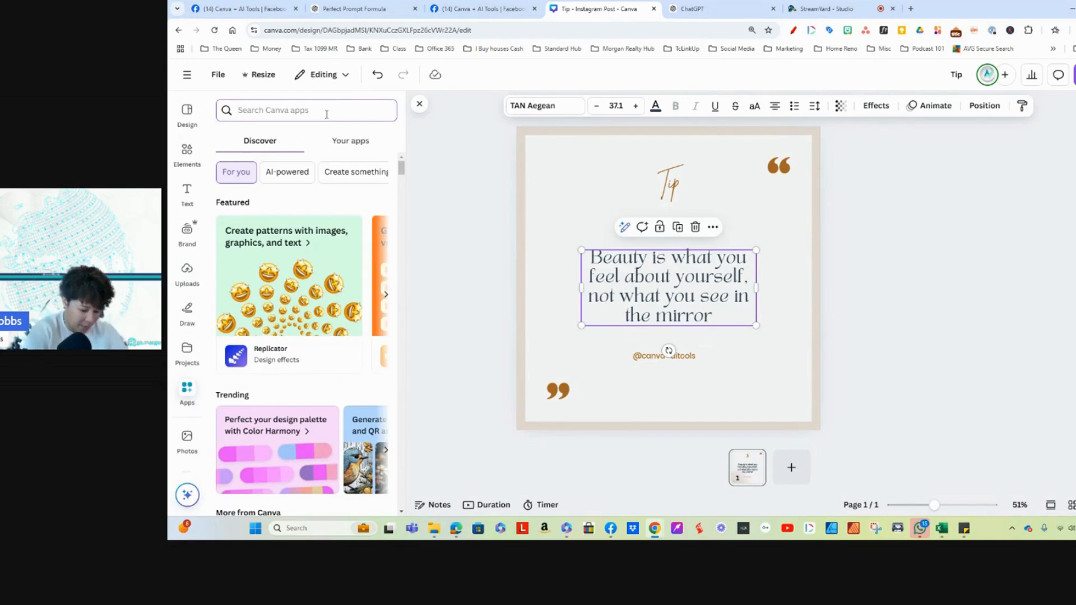
text(bulk)
key(Return)
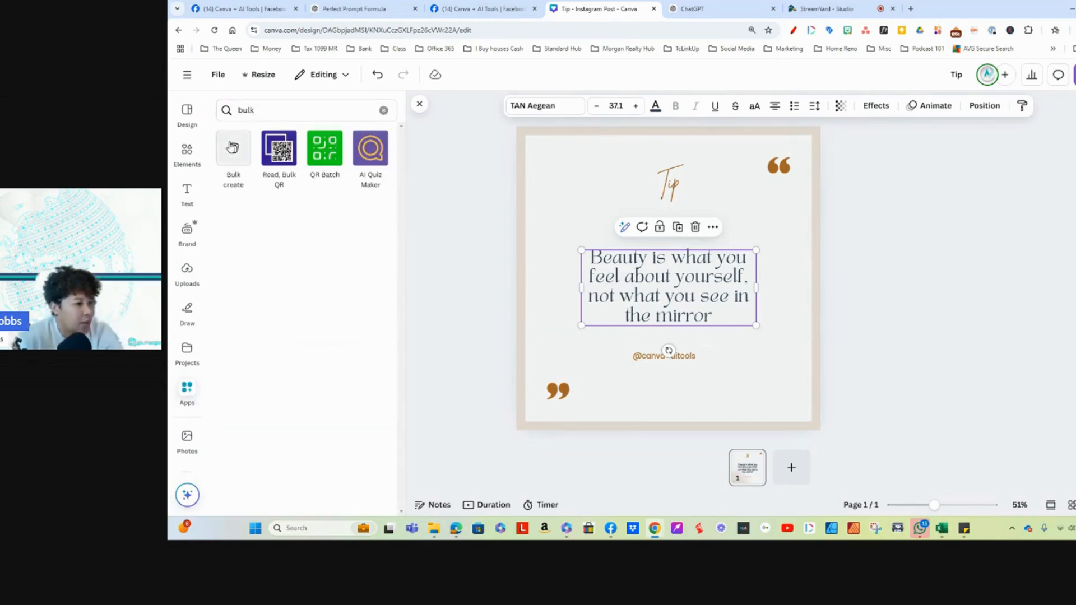
click(234, 147)
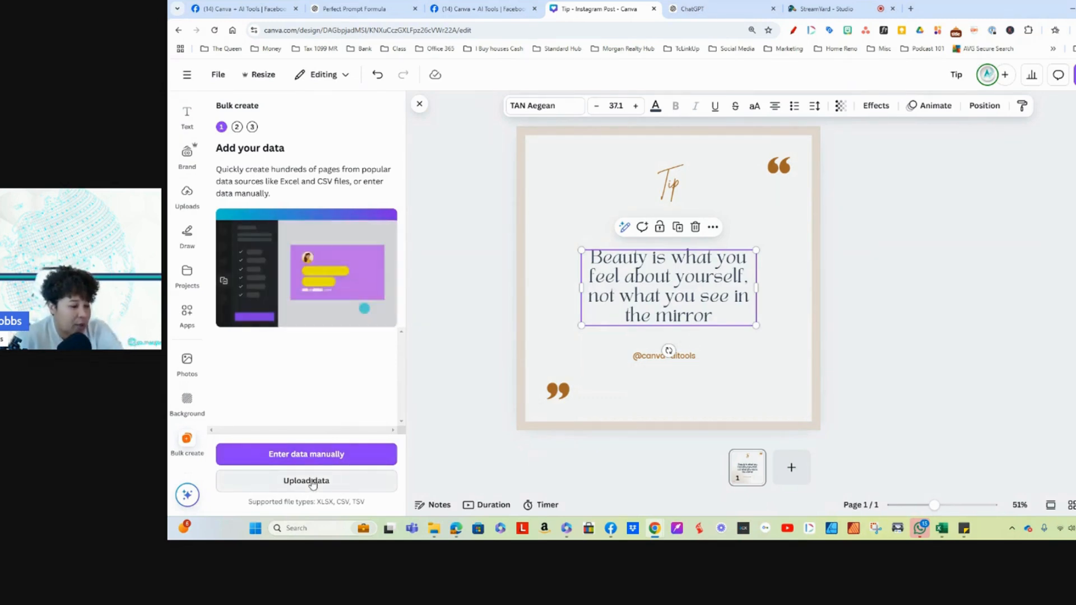
Step: Upload the motivational_quotes_for_creators CSV file from the Downloads folder as the bulk creation data
click(289, 483)
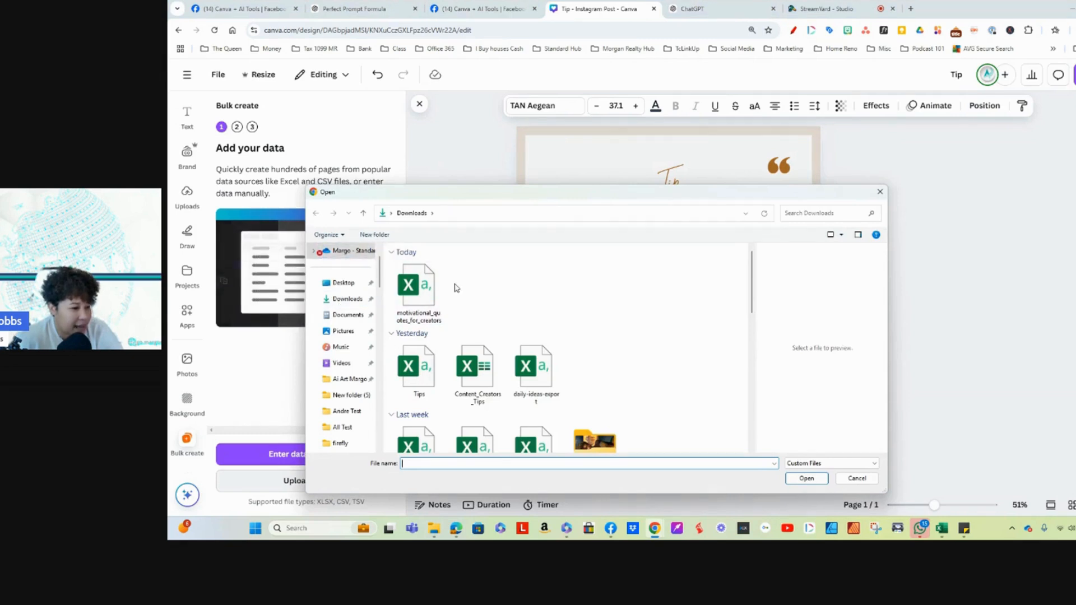
click(342, 283)
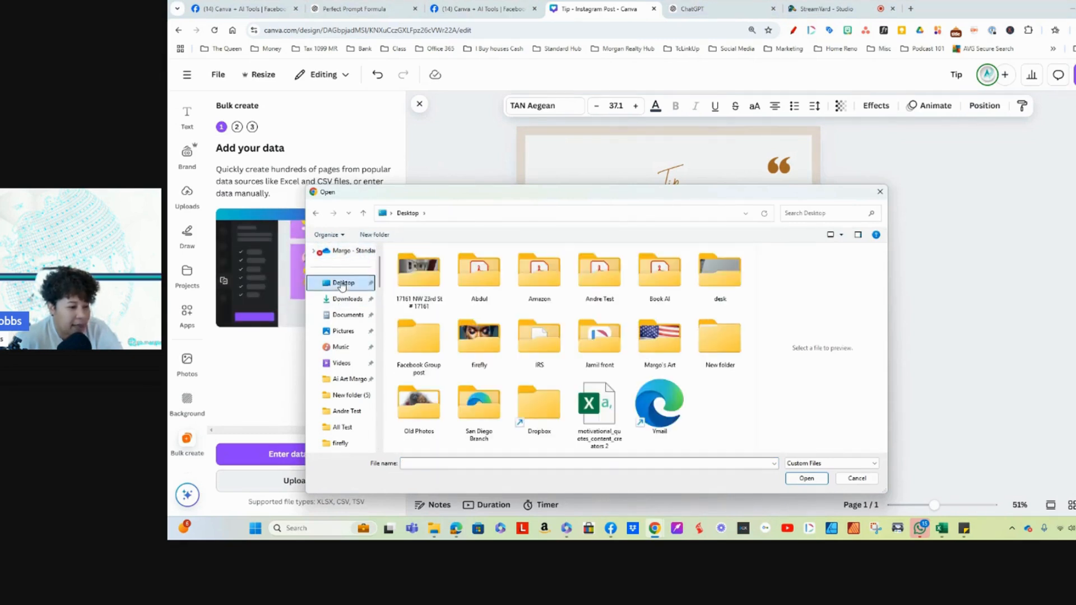
click(338, 300)
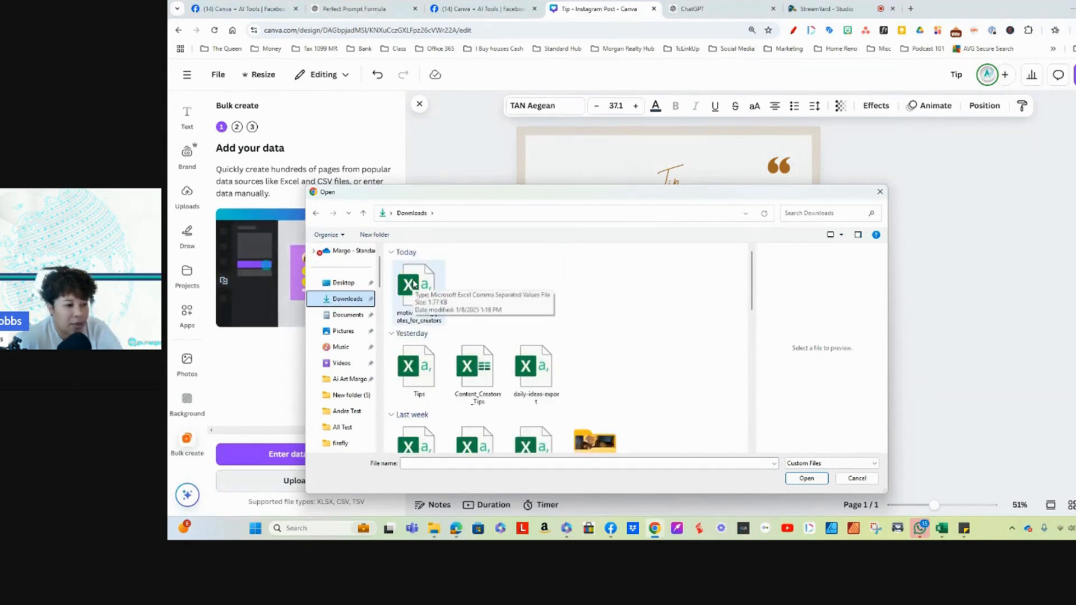
double_click(413, 284)
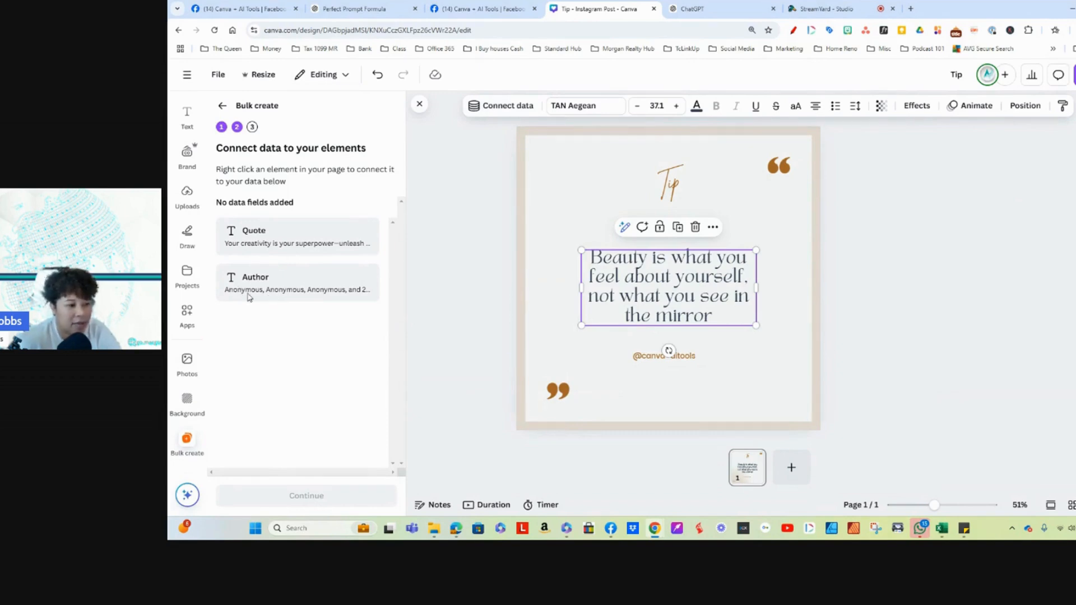
Step: Connect the main quote text to the Quote data field and switch that connection to the Author field
click(502, 105)
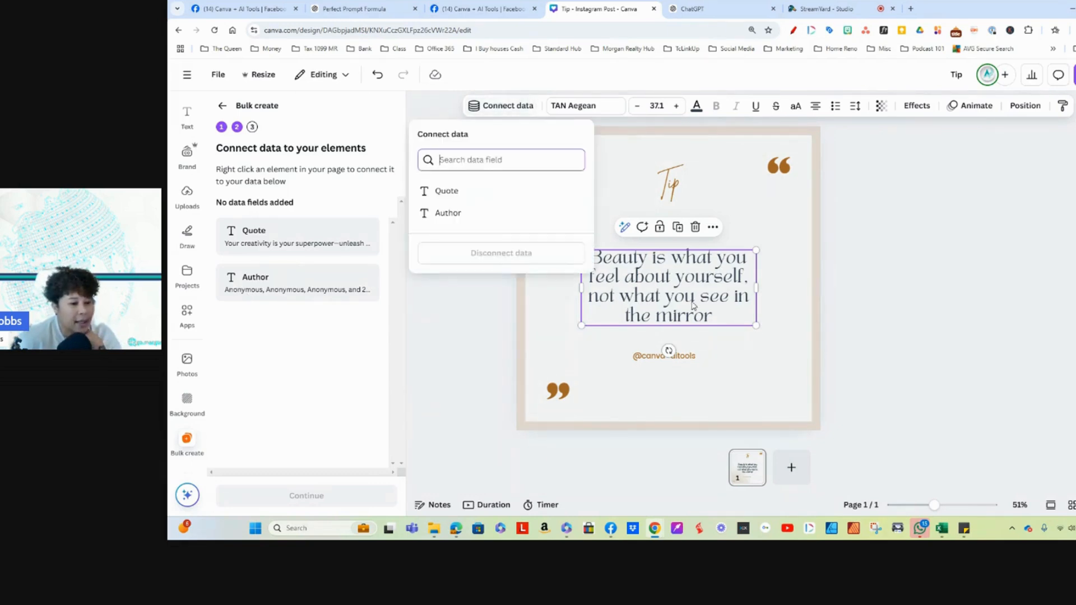
click(454, 192)
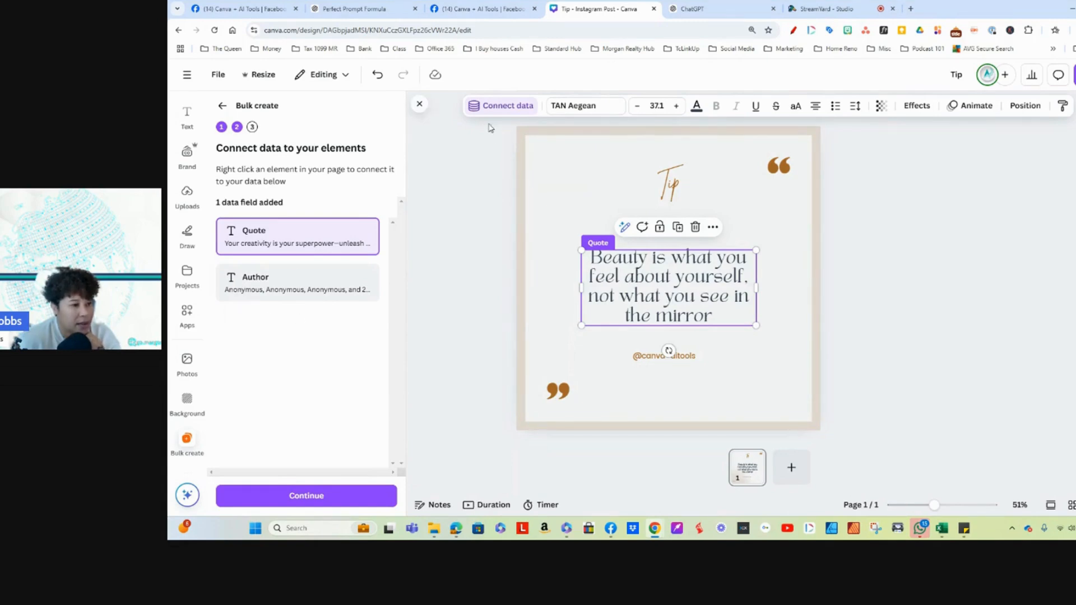
click(495, 107)
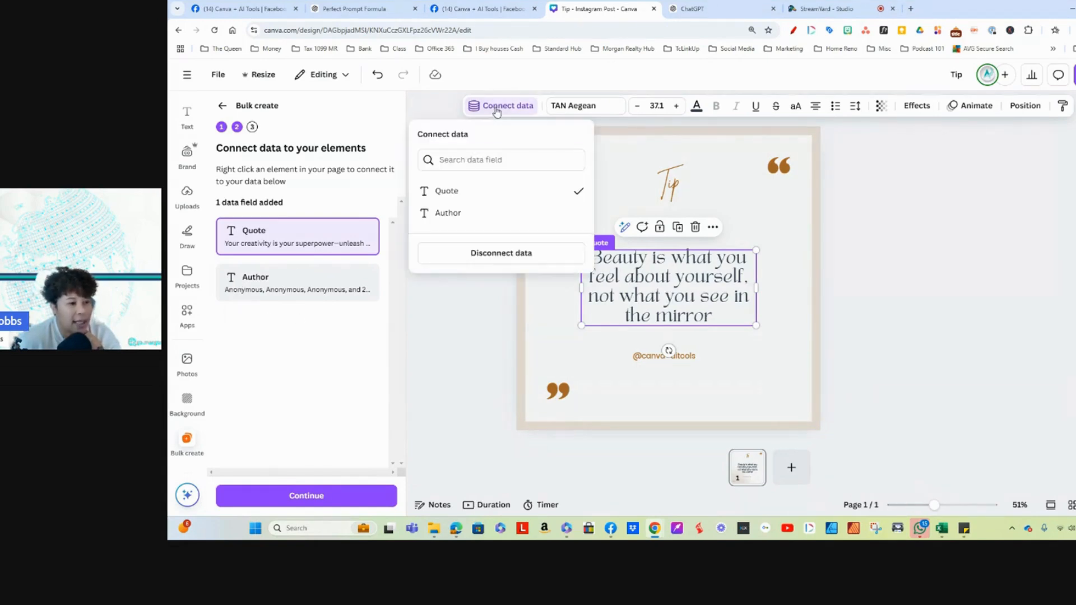
click(477, 215)
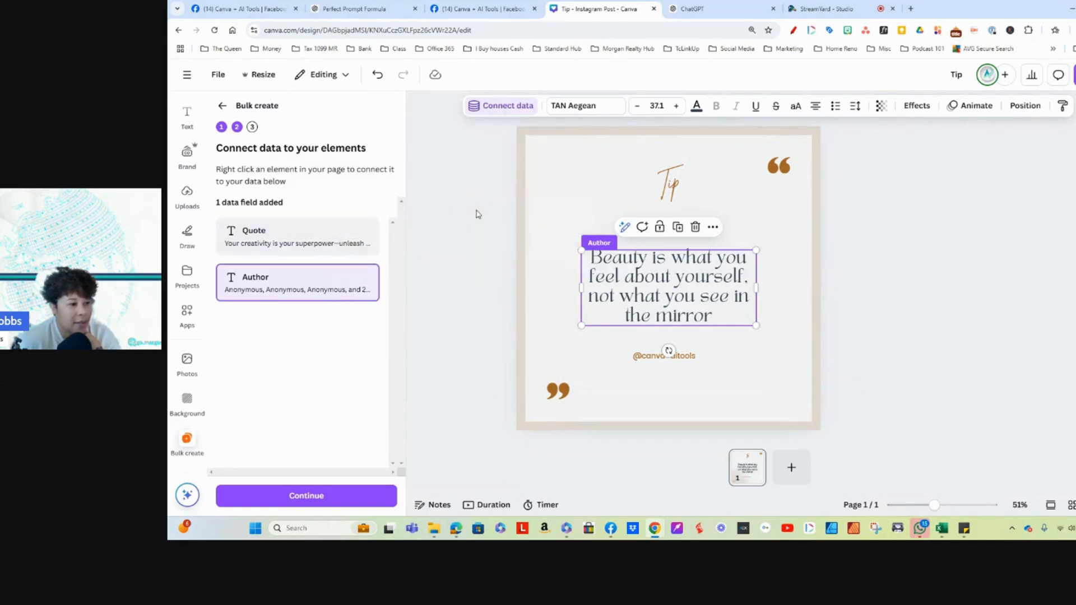
Step: Proceed to applying the Author data and generate designs from all rows of the uploaded CSV
click(641, 357)
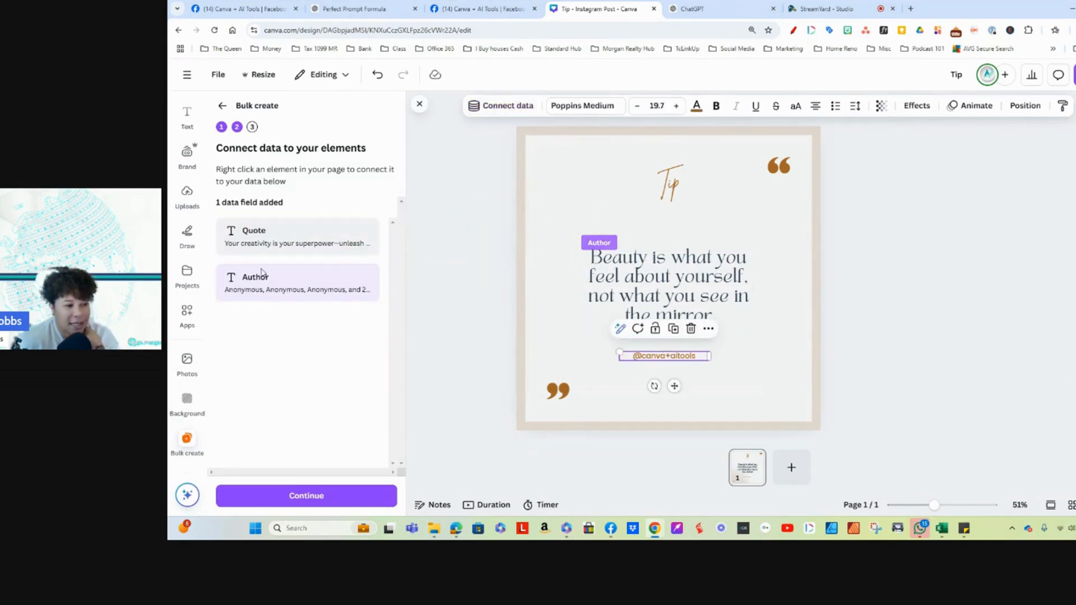
click(304, 497)
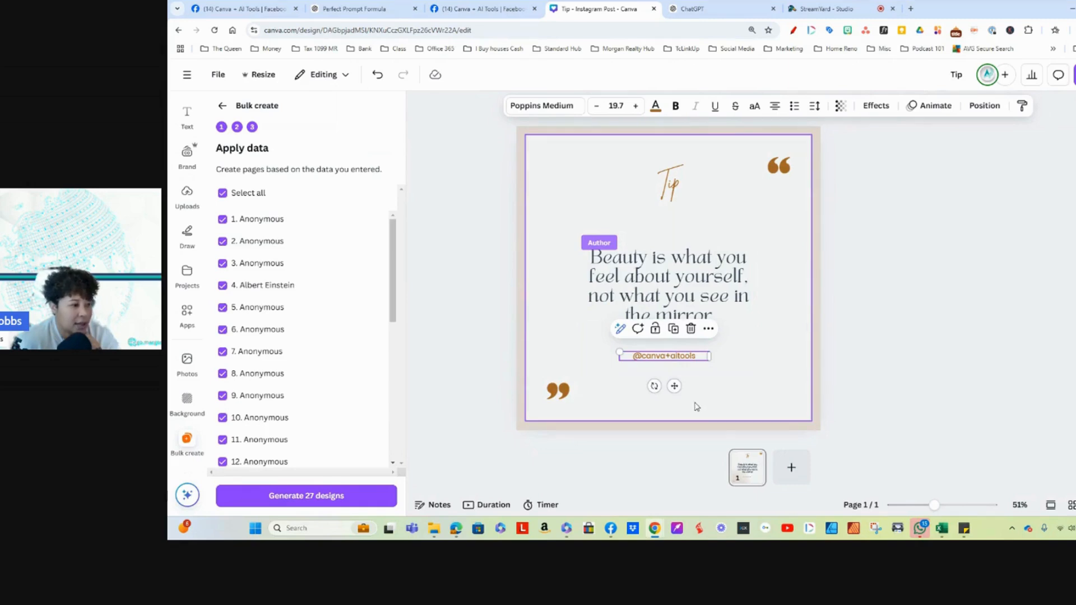
click(638, 275)
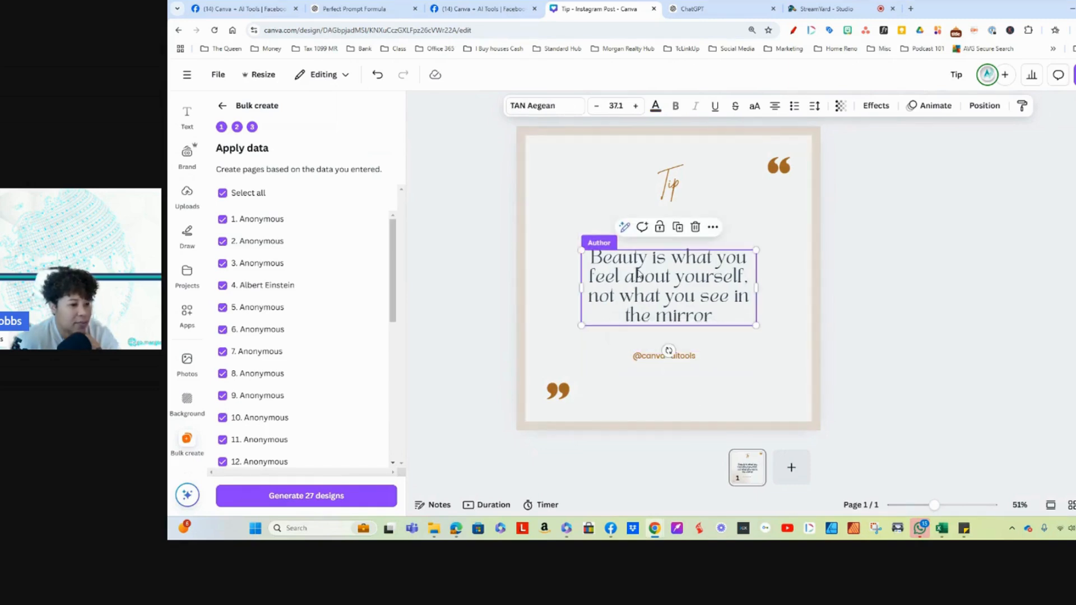
click(537, 107)
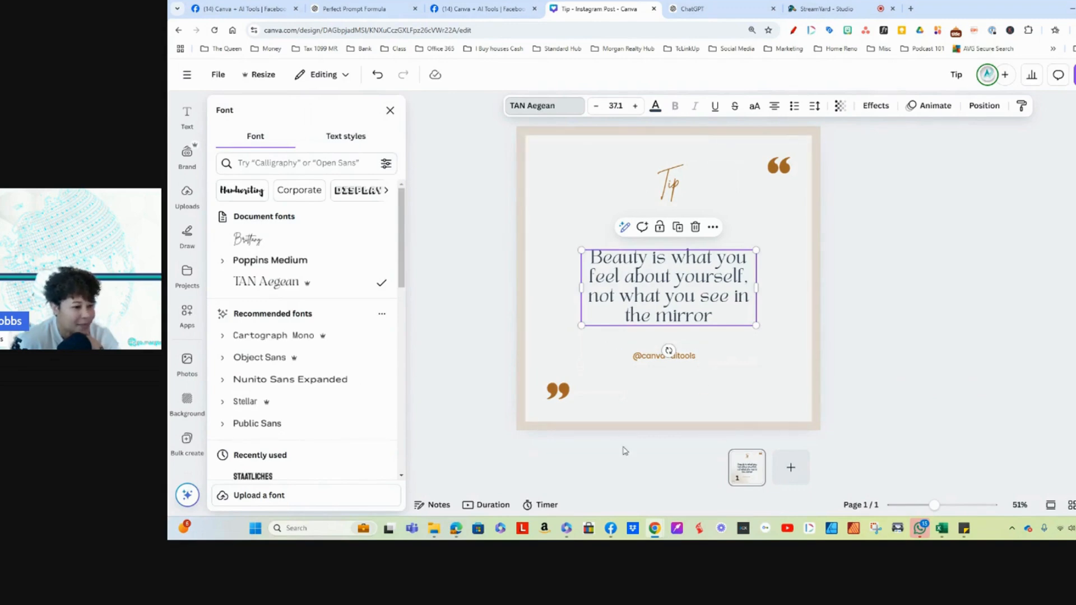
click(649, 358)
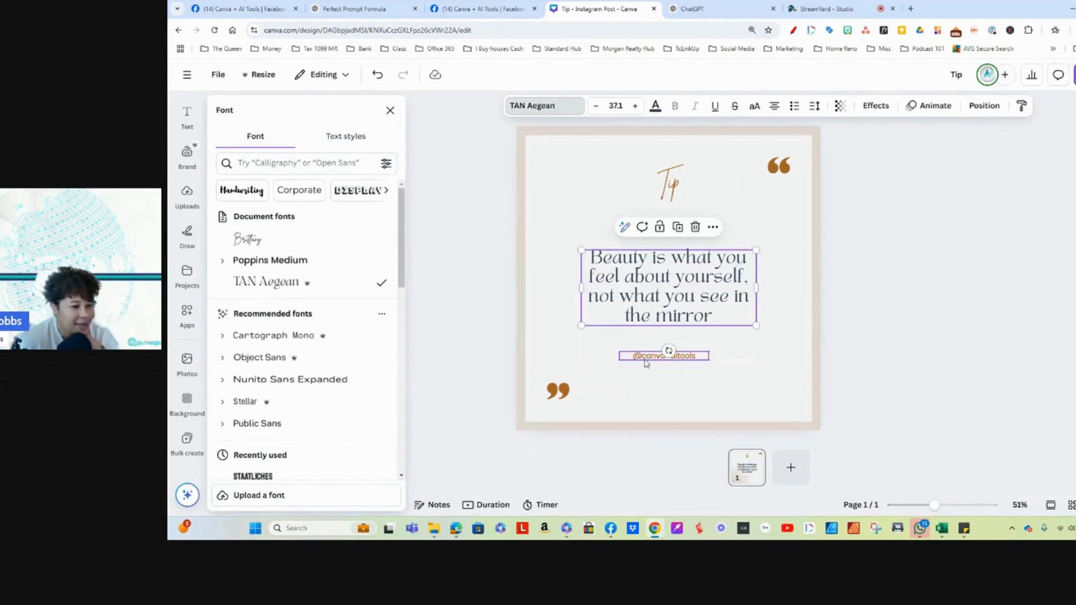
click(389, 112)
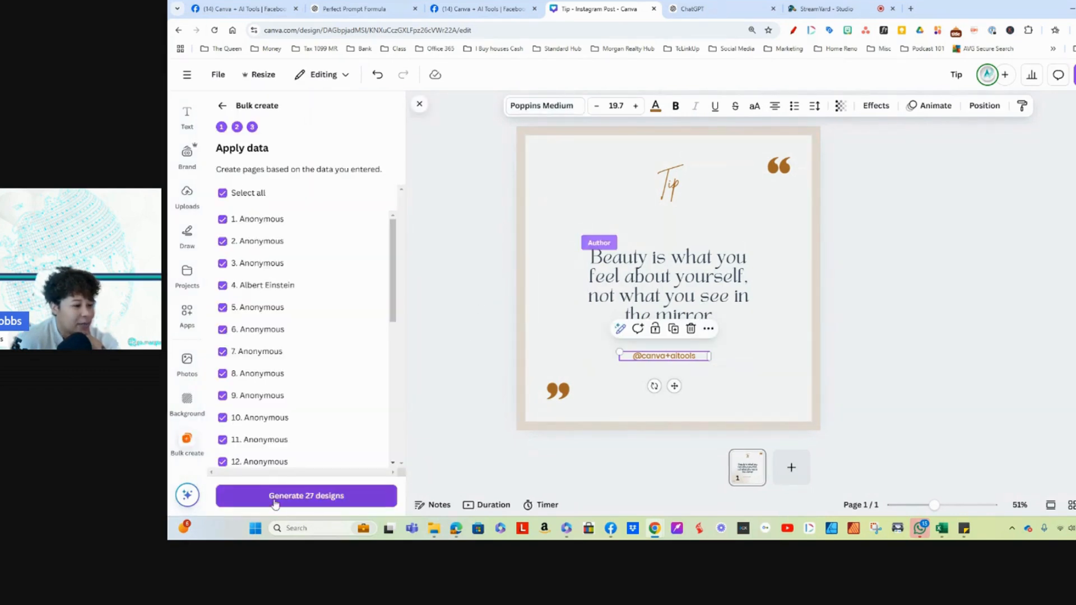
click(285, 497)
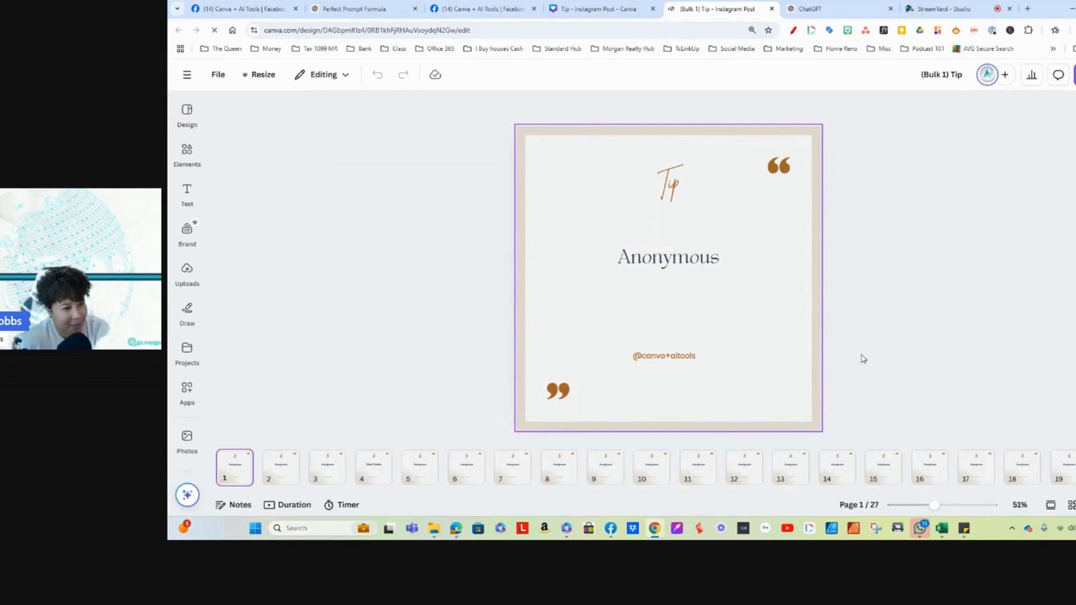
Step: Select the "Anonymous" text on page 1 of the generated design, search the apps for "bulk" and open Bulk create
click(643, 260)
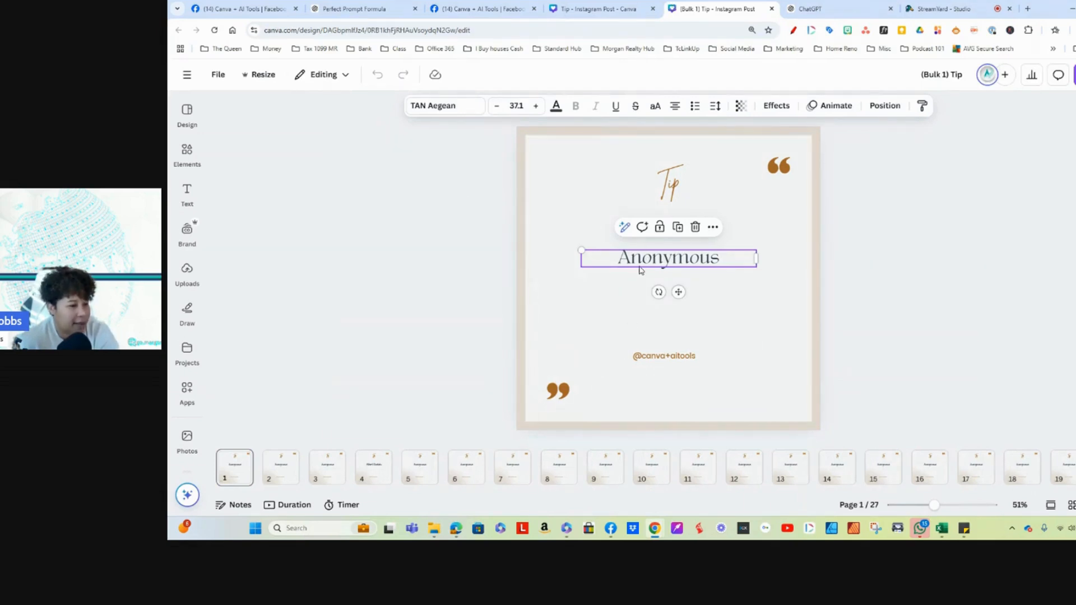
double_click(640, 263)
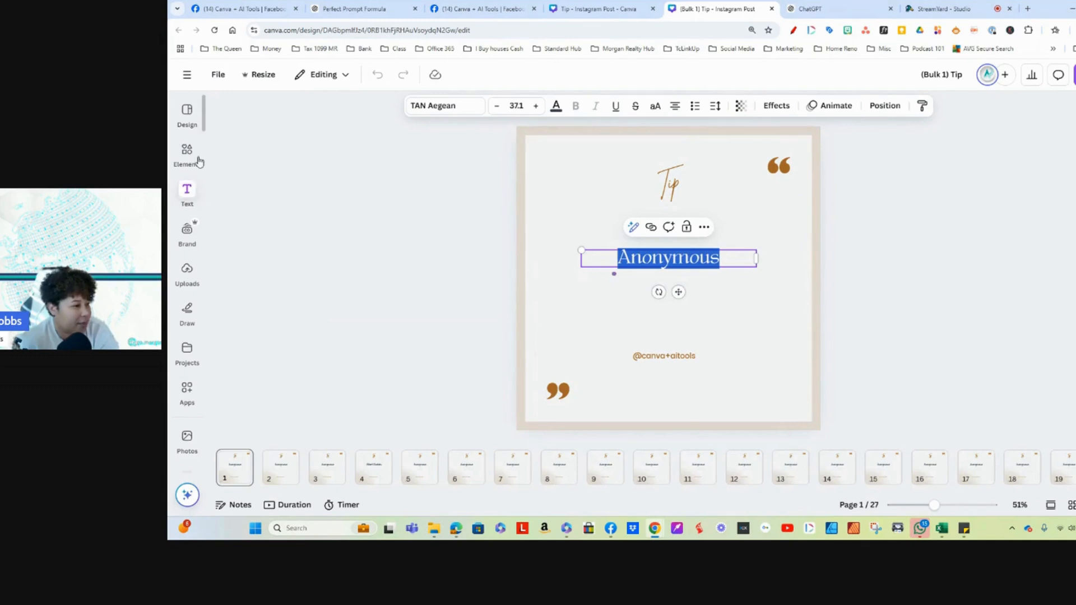
click(187, 112)
click(187, 389)
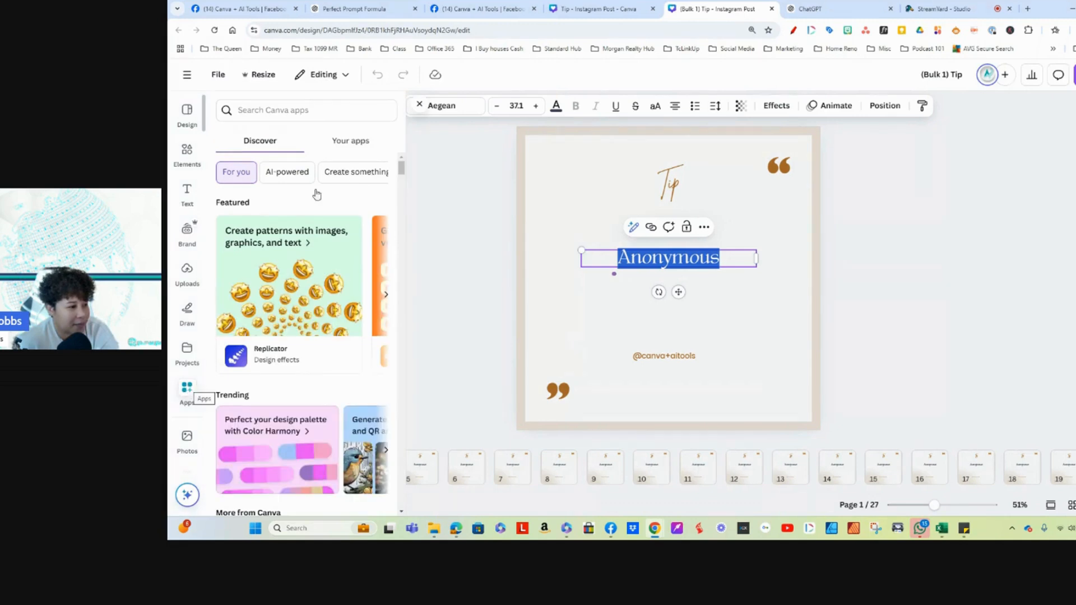
click(331, 111)
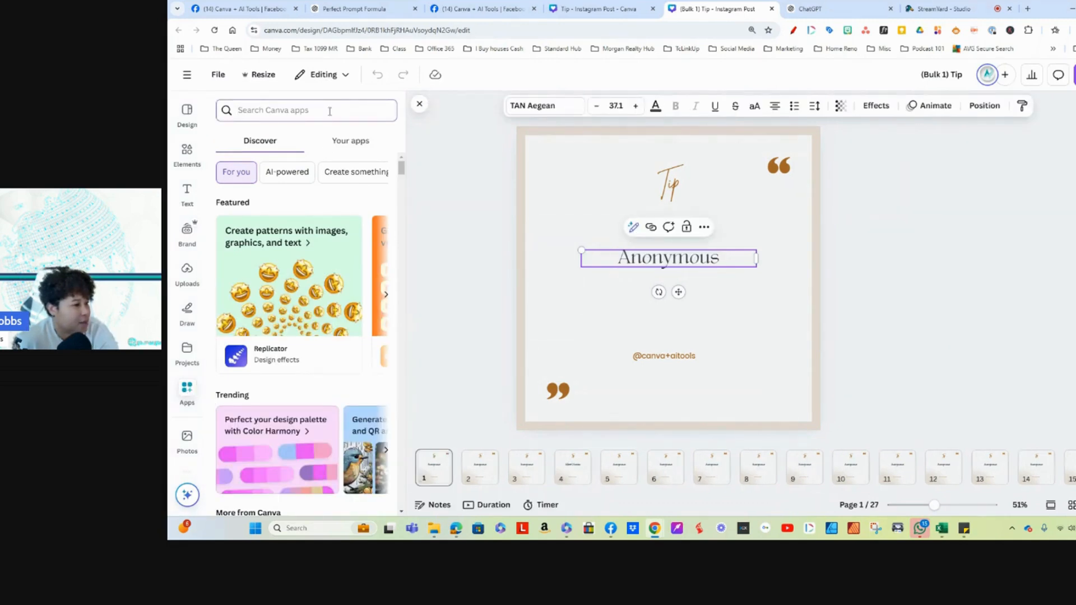
text(bulk)
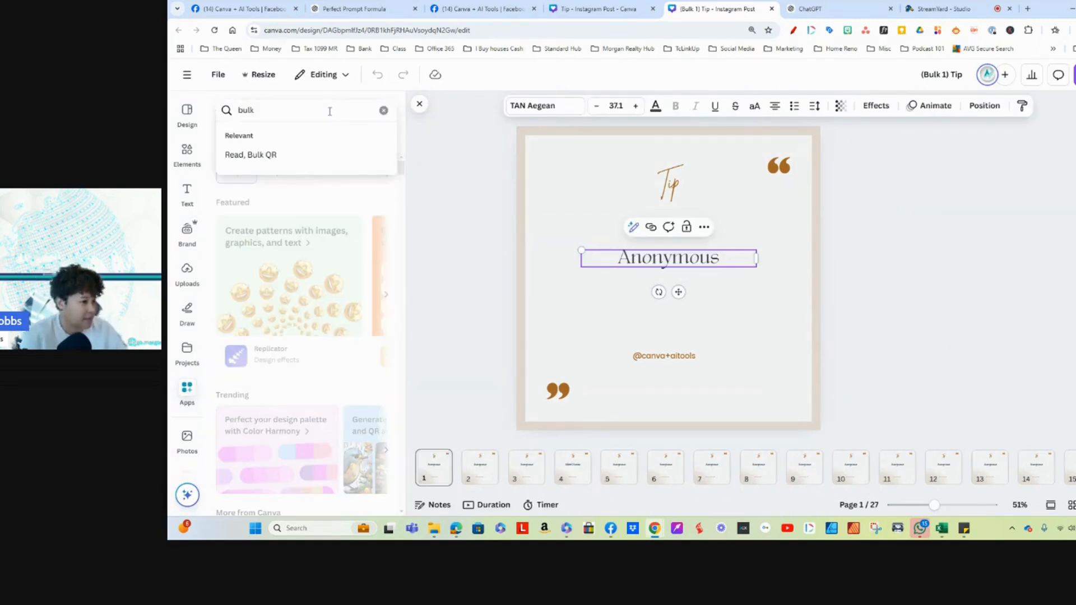
key(Return)
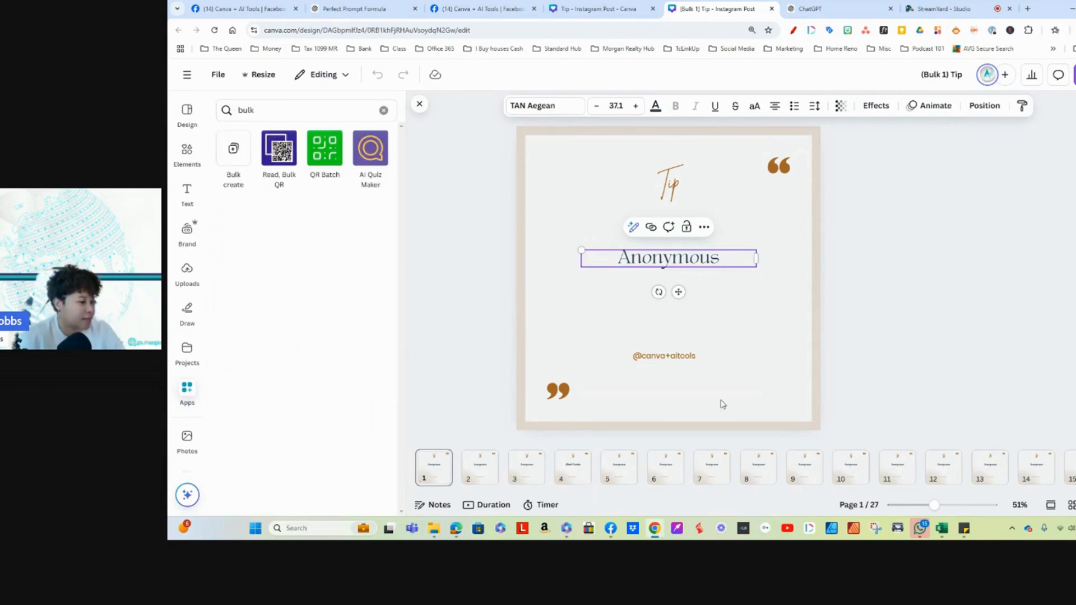
click(234, 148)
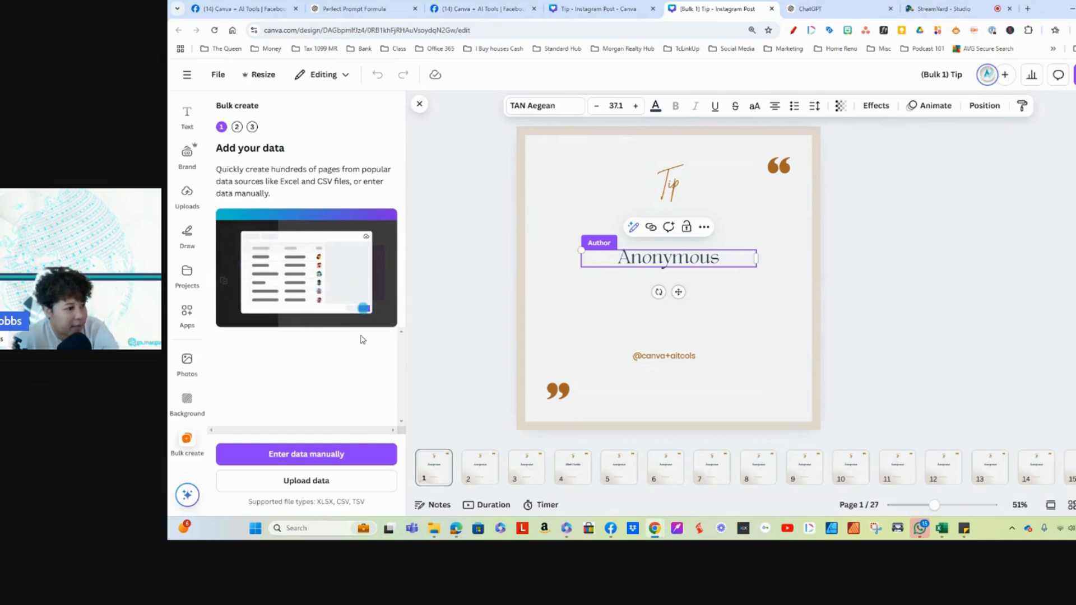
Step: Upload motivational_quotes_for_creators from Downloads as the data source for the generated design
click(286, 482)
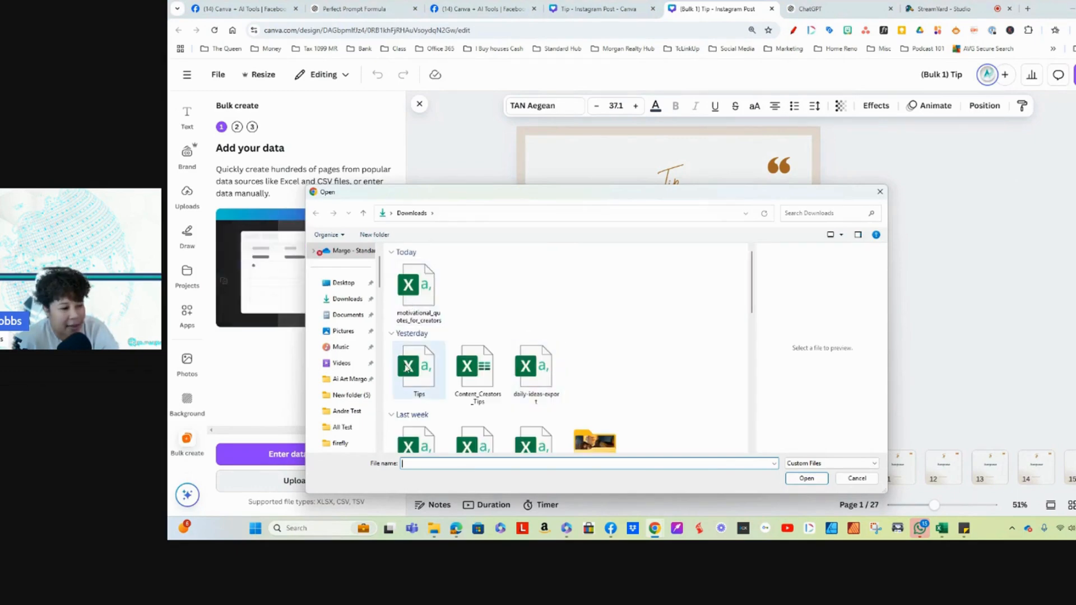
click(421, 289)
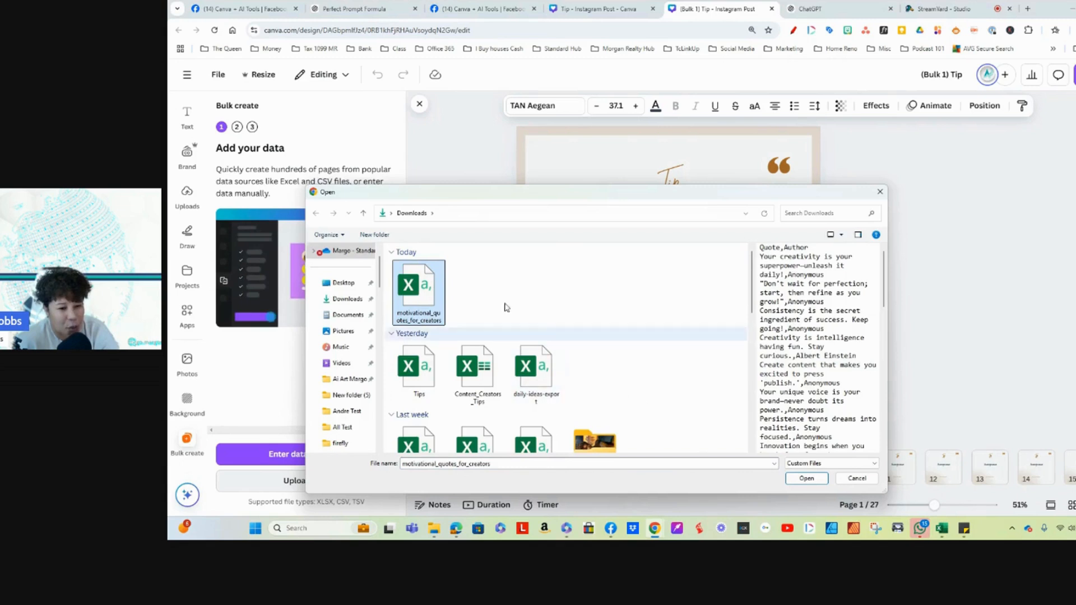
double_click(415, 281)
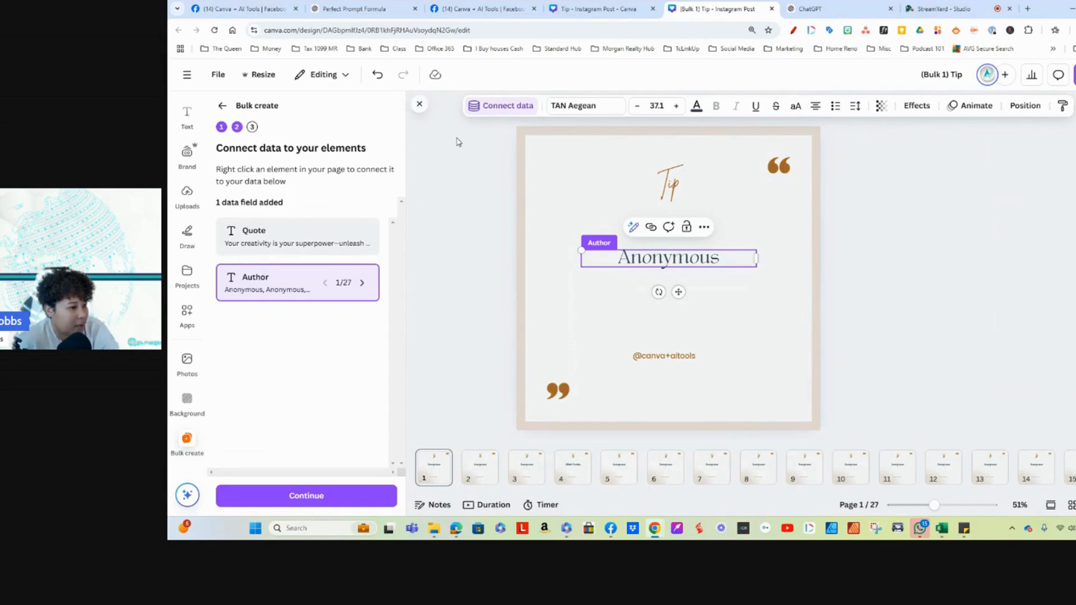
Step: Connect the "Anonymous" text to the Quote field and generate designs from all rows
click(504, 106)
click(445, 191)
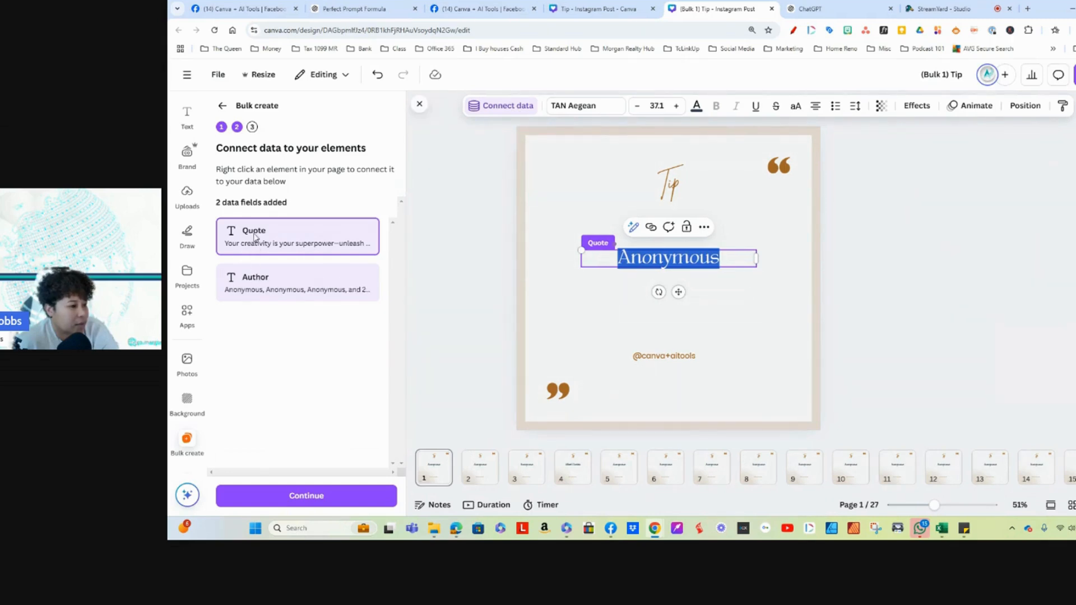
click(313, 503)
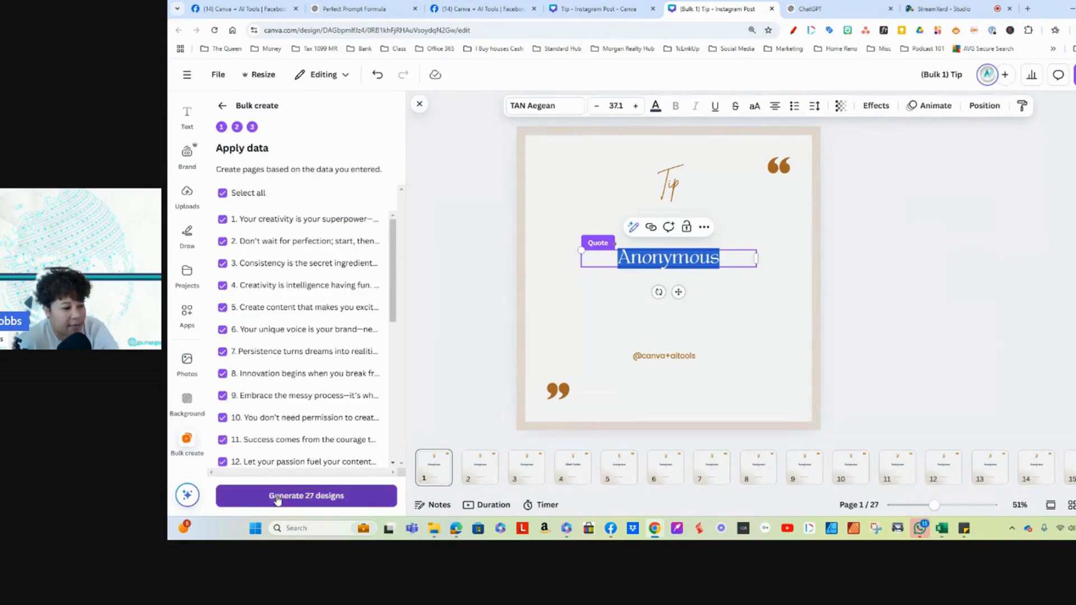
click(276, 498)
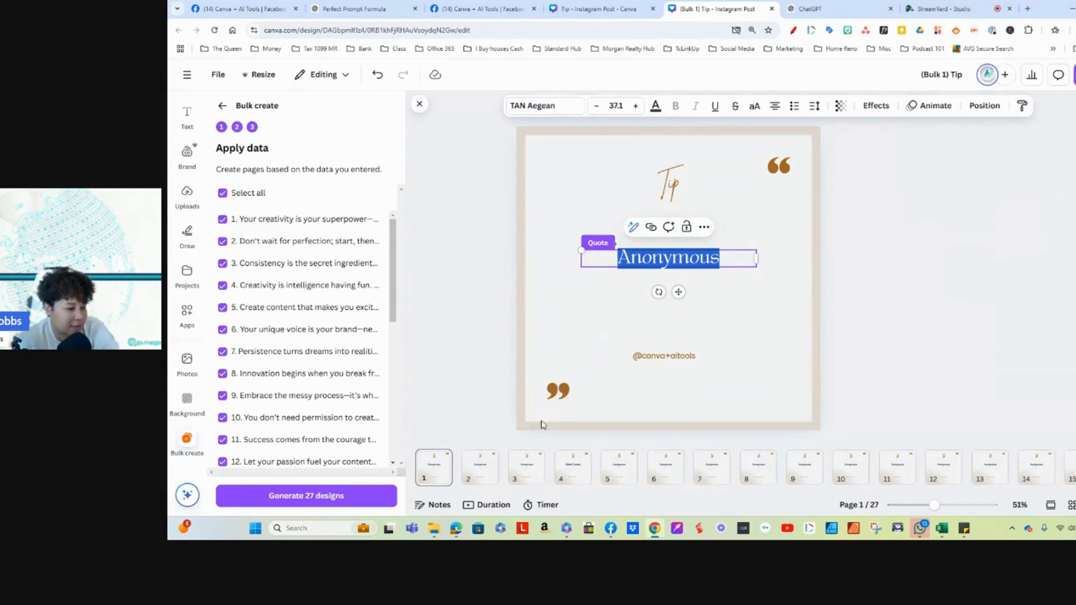
click(308, 497)
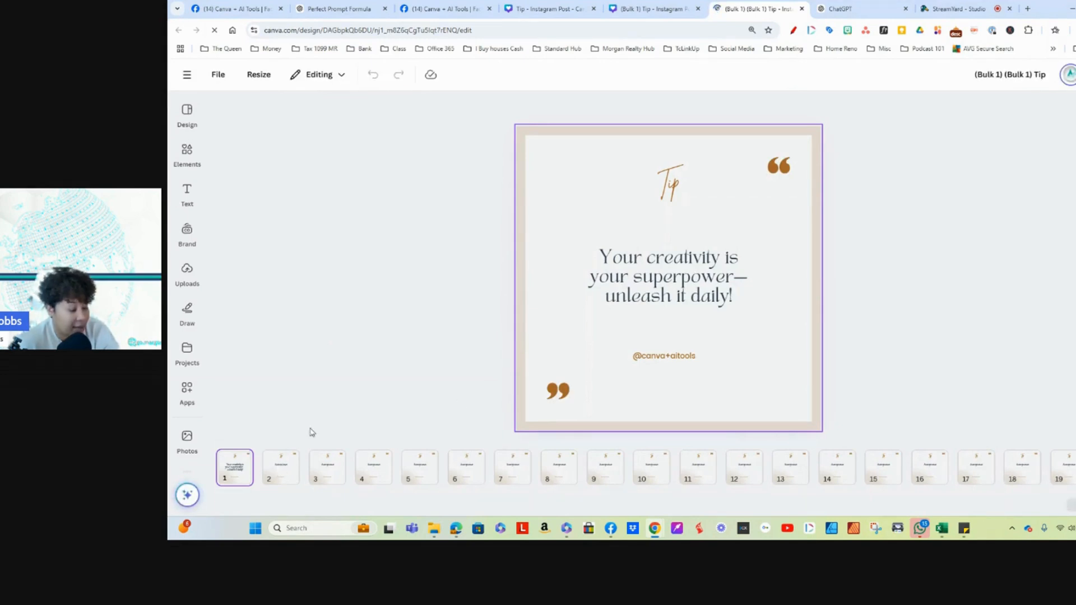
click(598, 318)
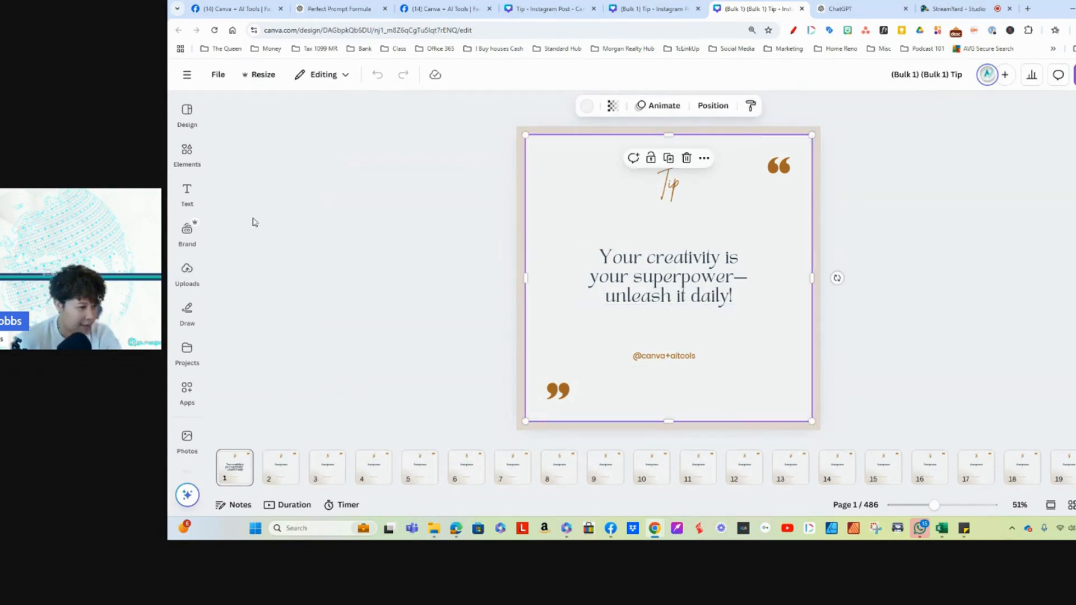
Step: Create a new Instagram Post (Square) design and apply the recently used brown modern quote template to it
click(186, 75)
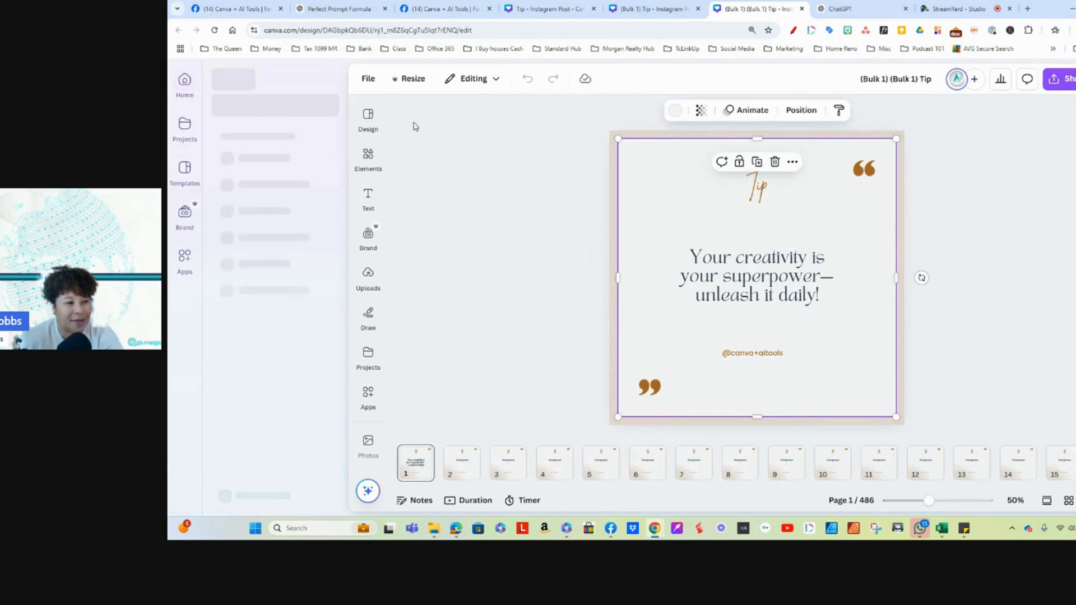
click(290, 112)
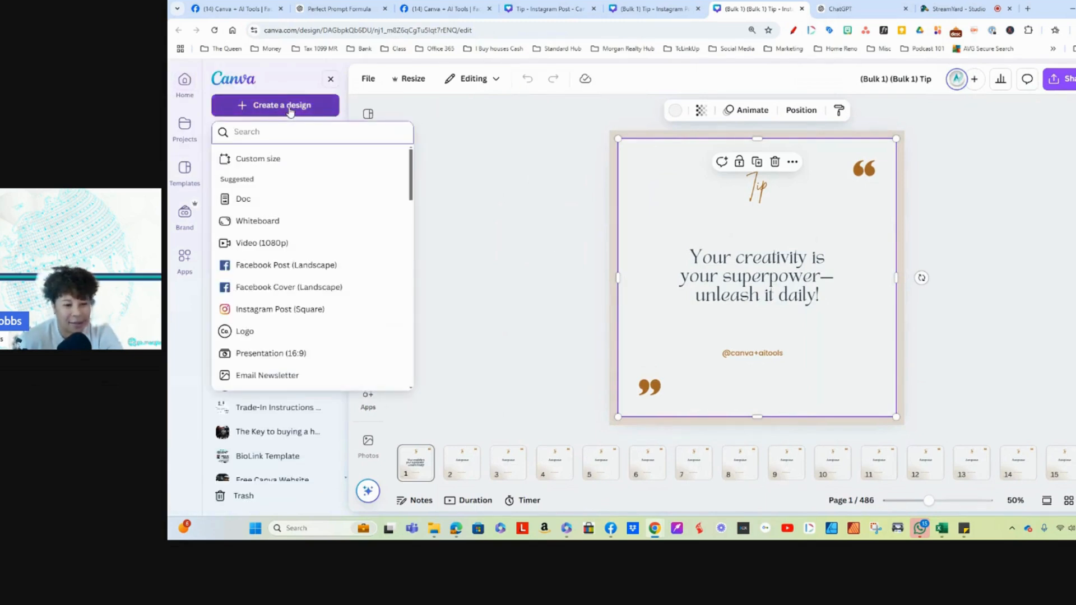
click(274, 309)
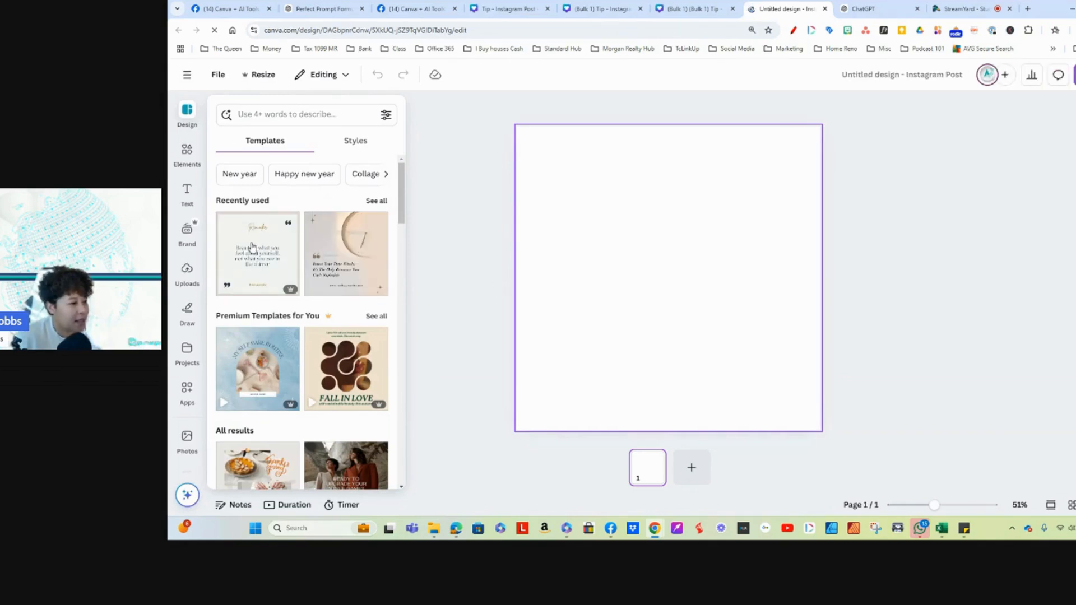
click(243, 253)
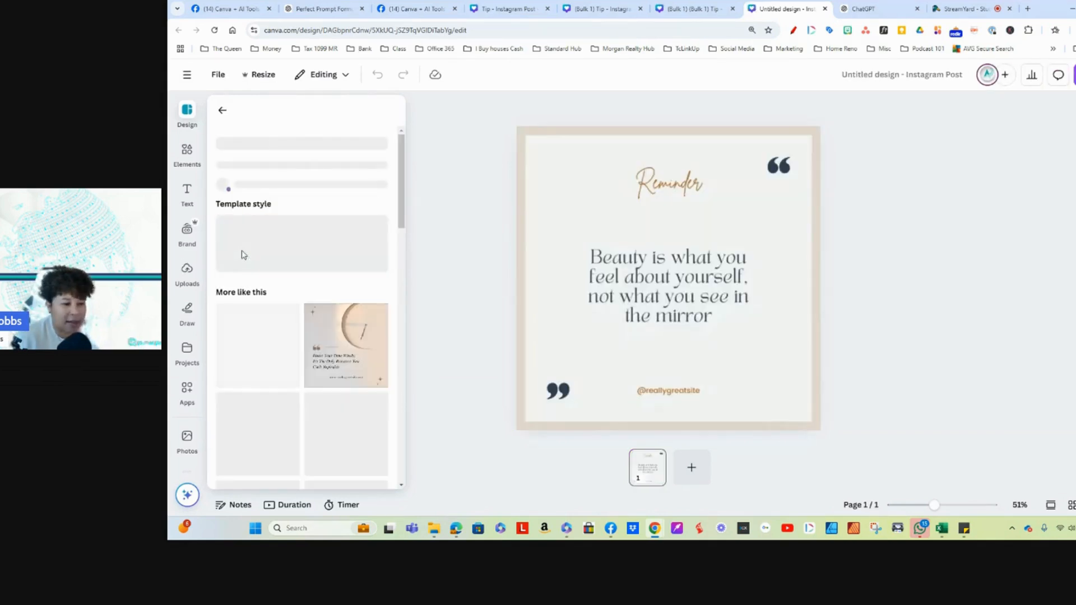
click(713, 310)
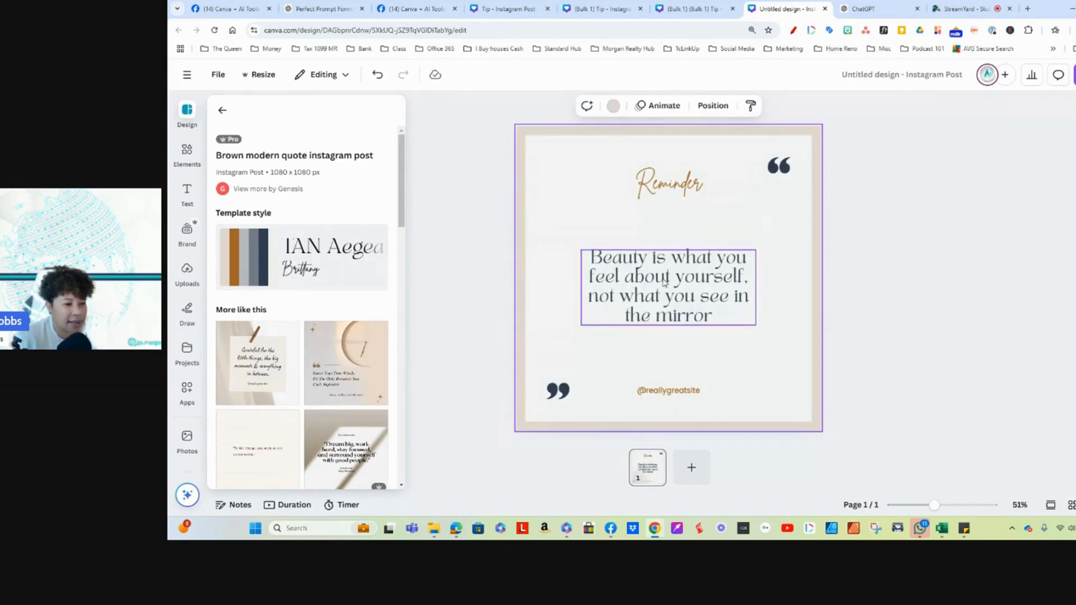
click(558, 192)
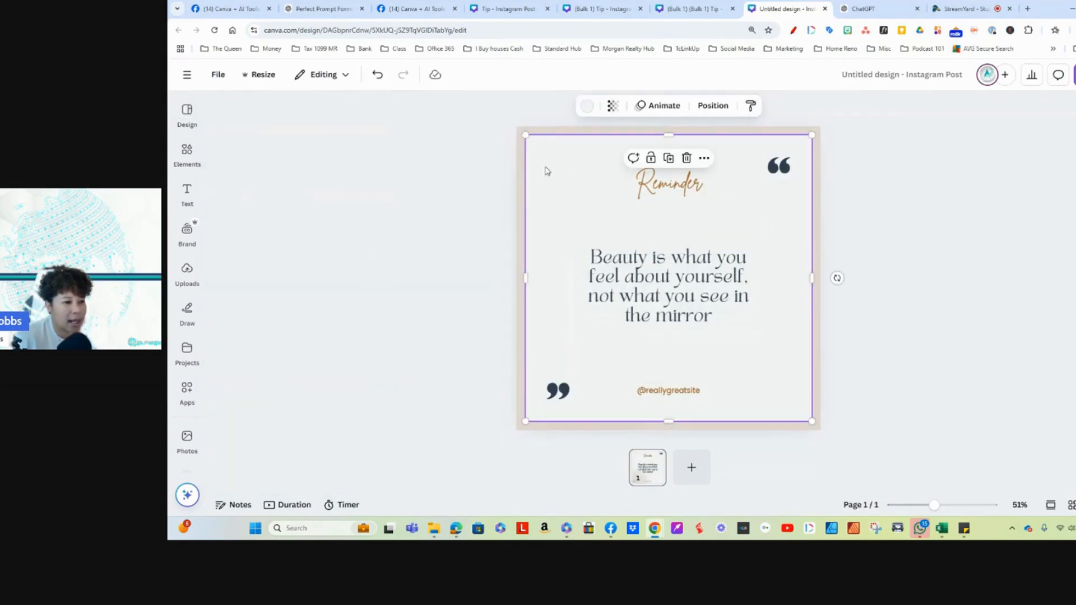
Step: Replace the "Reminder" heading with "Tip"
double_click(668, 185)
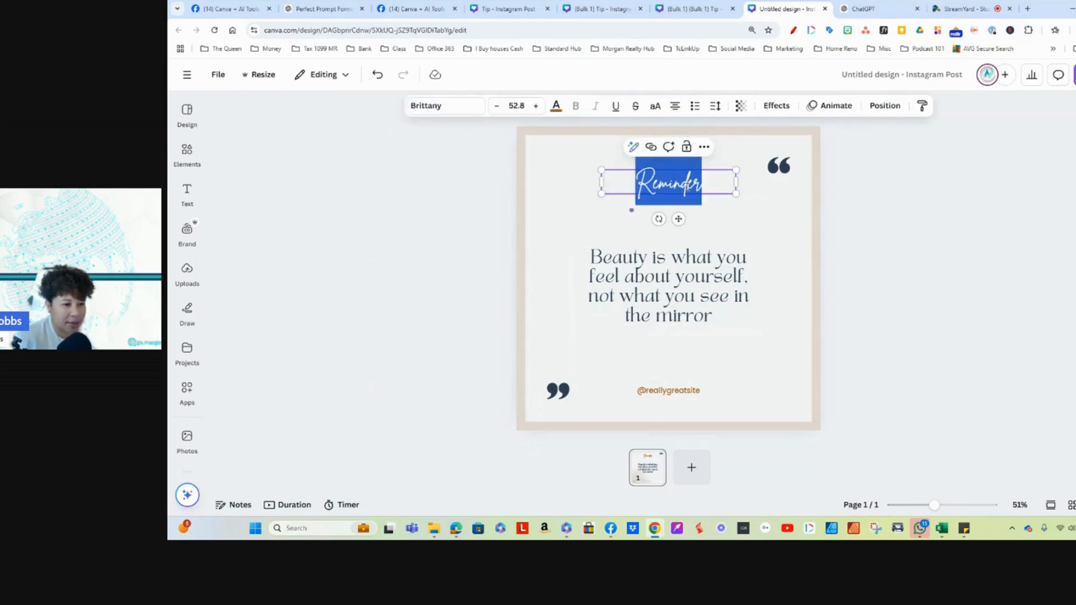
key(BackSpace)
text(Tip)
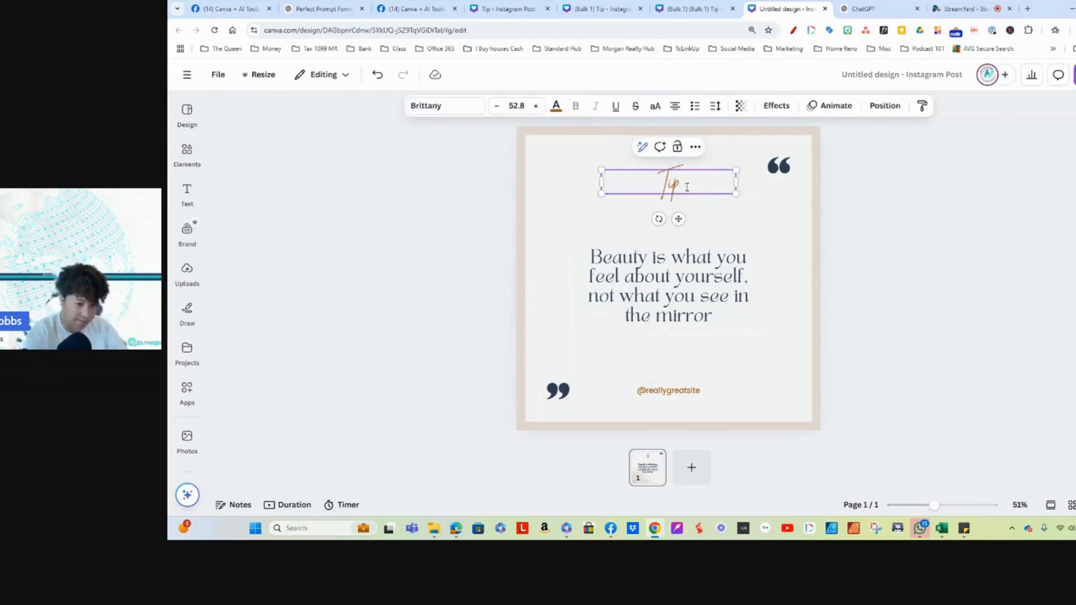
click(741, 222)
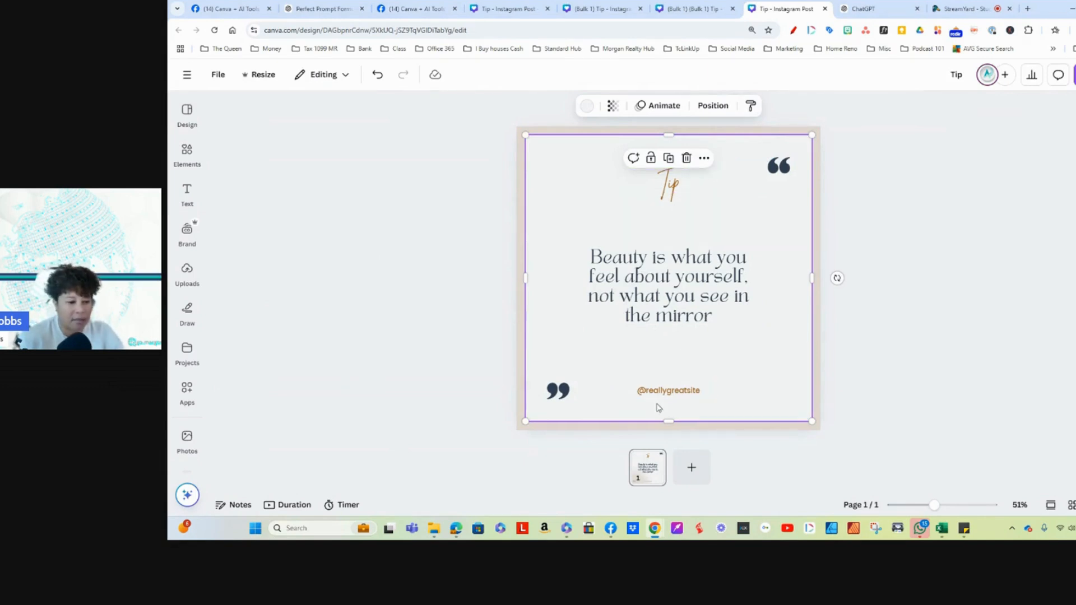
double_click(676, 391)
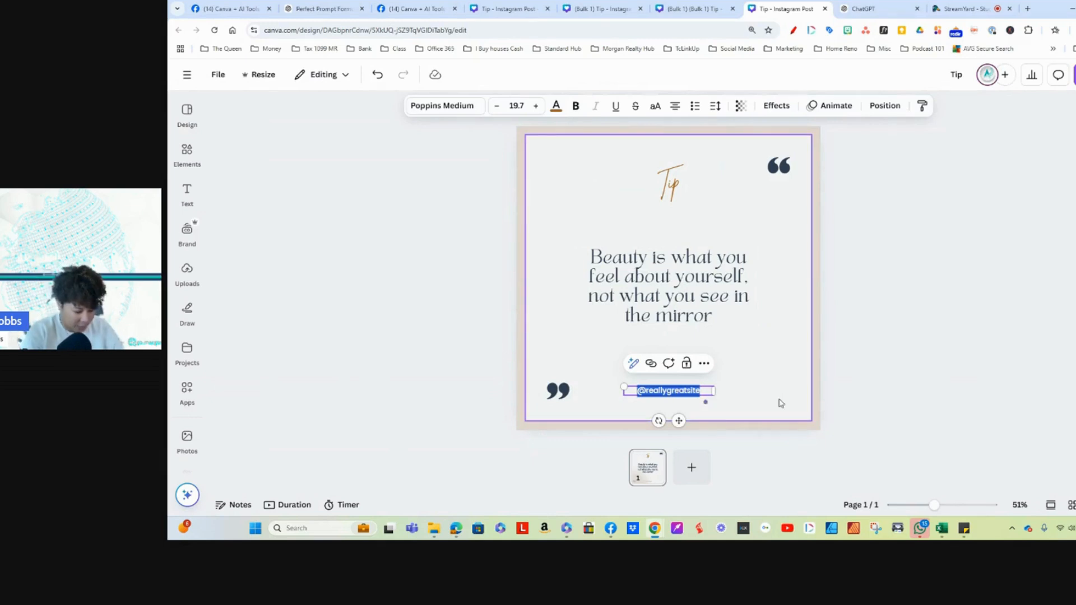
text(@canva)
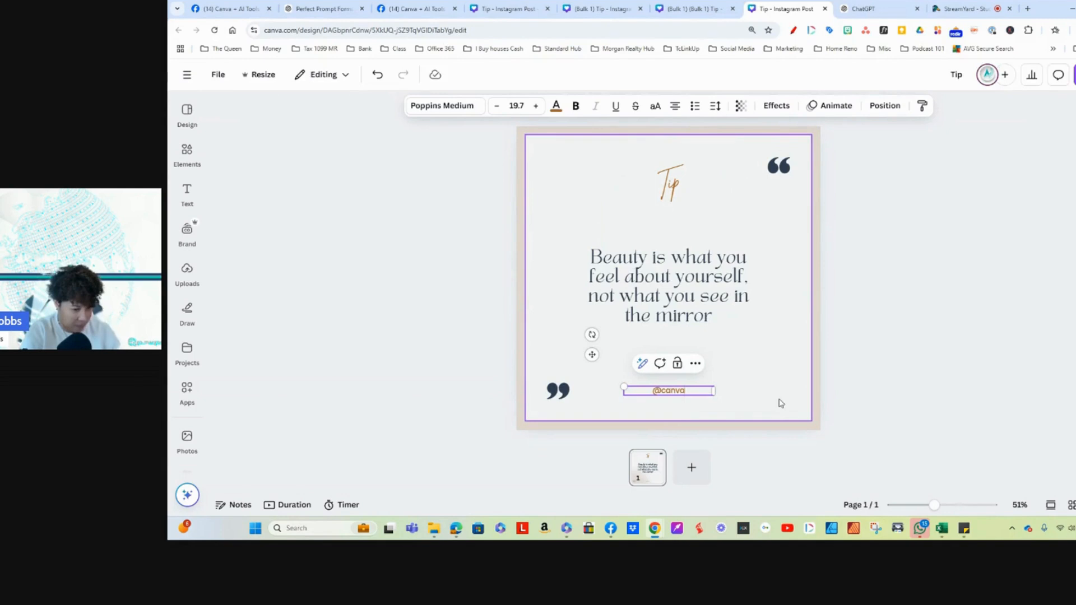
text(+)
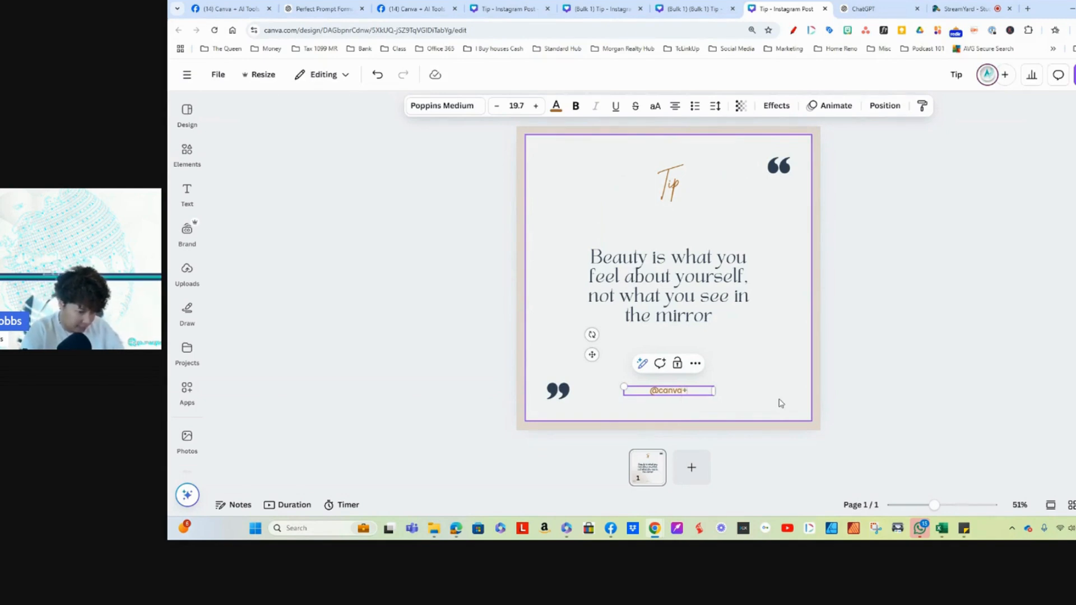
text(aitools)
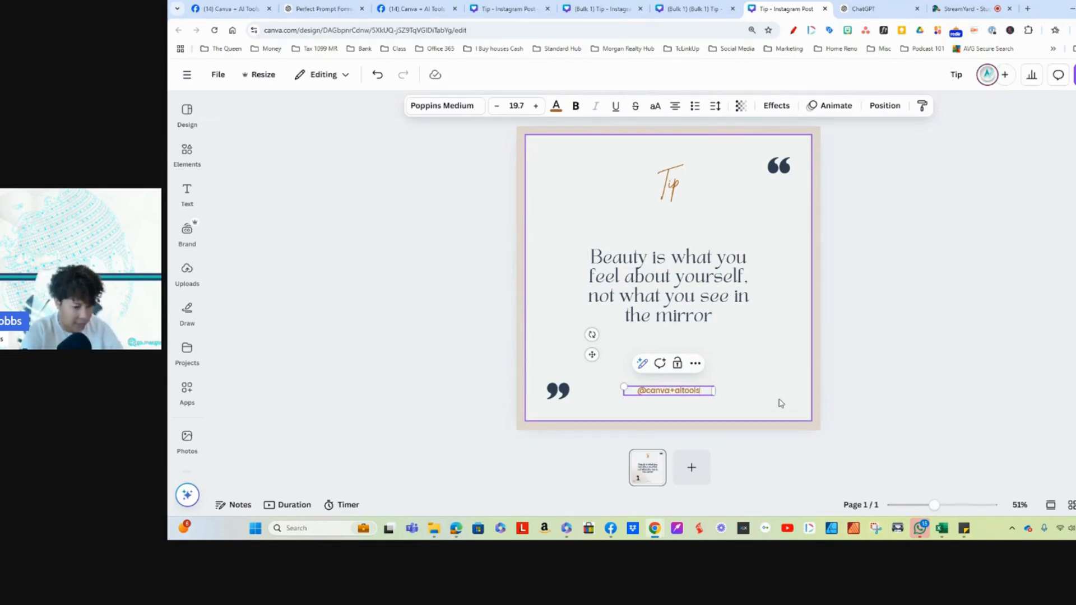
Step: Select the "Beauty is what you feel about yourself" quote text and open the Canva apps search
click(769, 339)
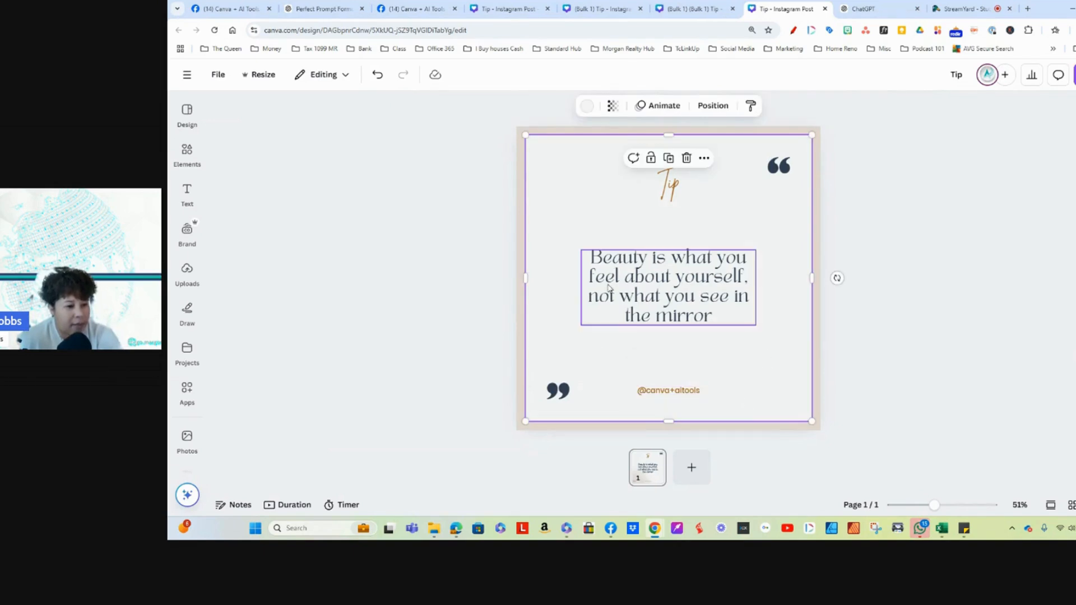
click(723, 314)
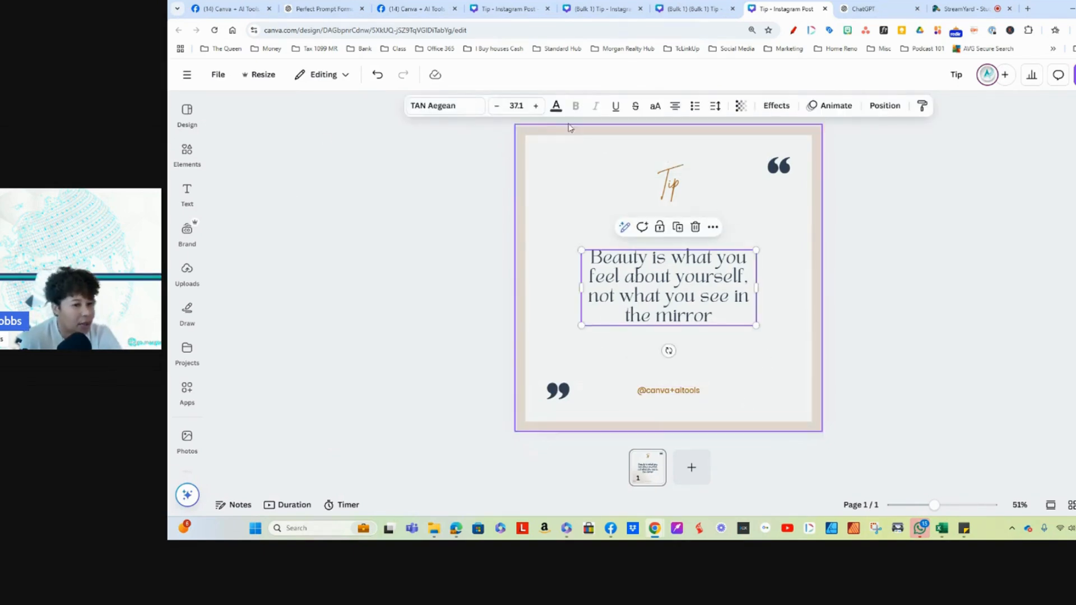
click(187, 388)
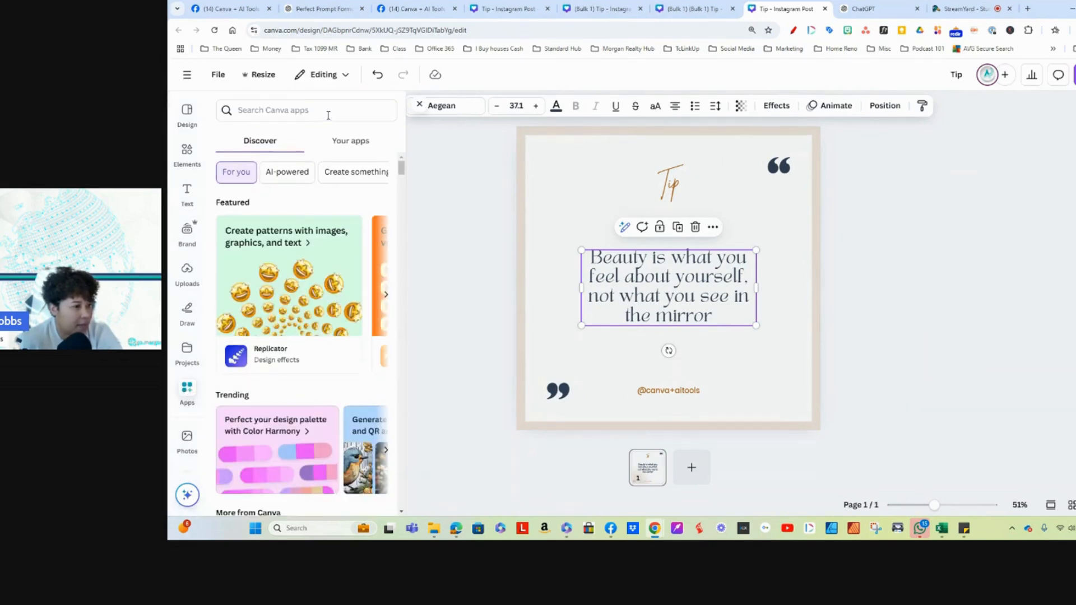
click(328, 116)
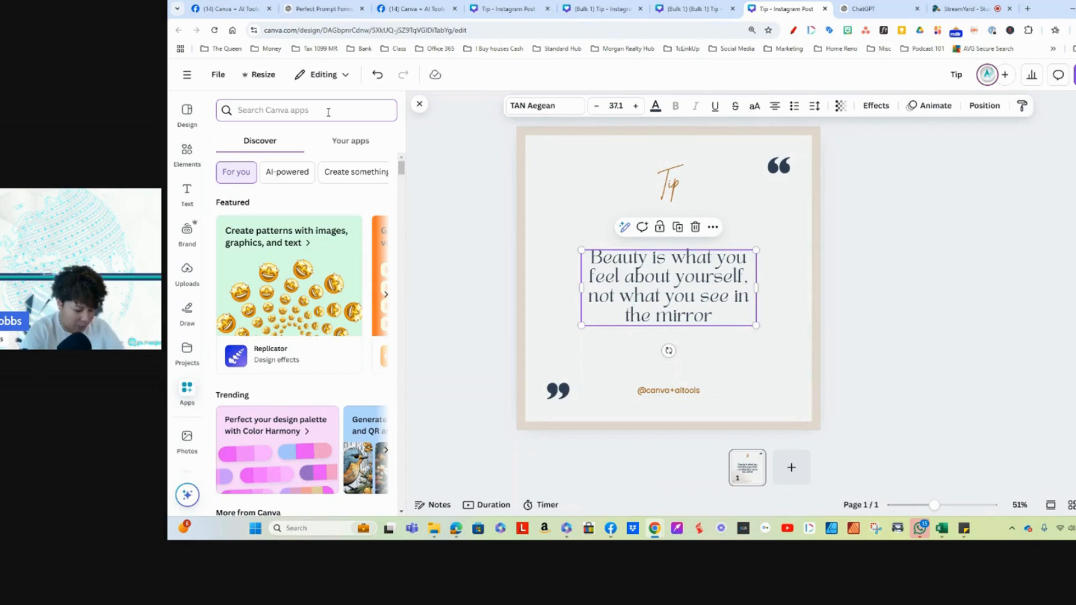
text(bulk)
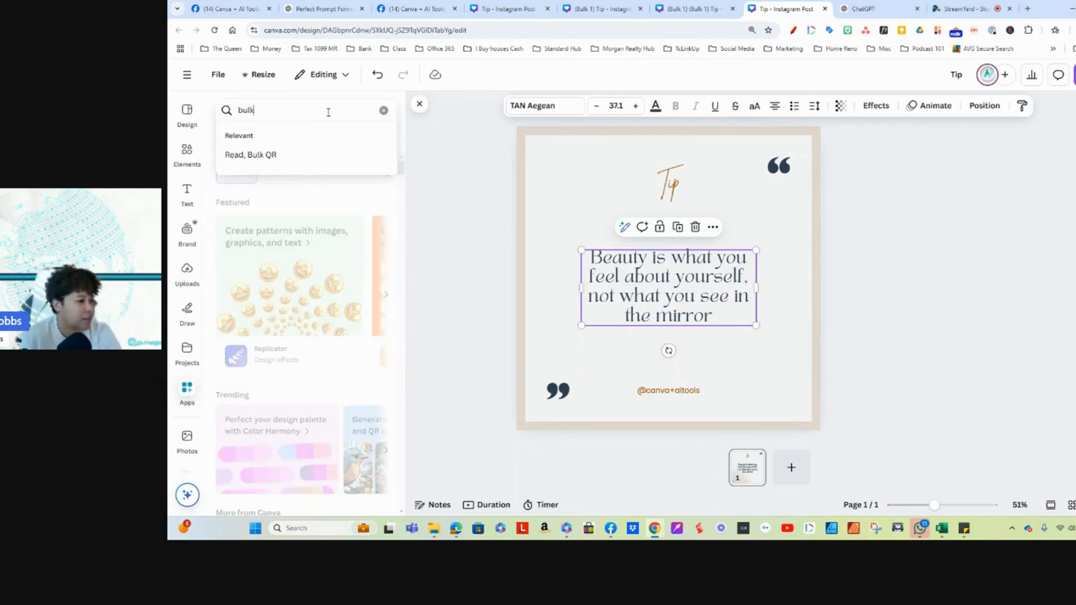
click(227, 155)
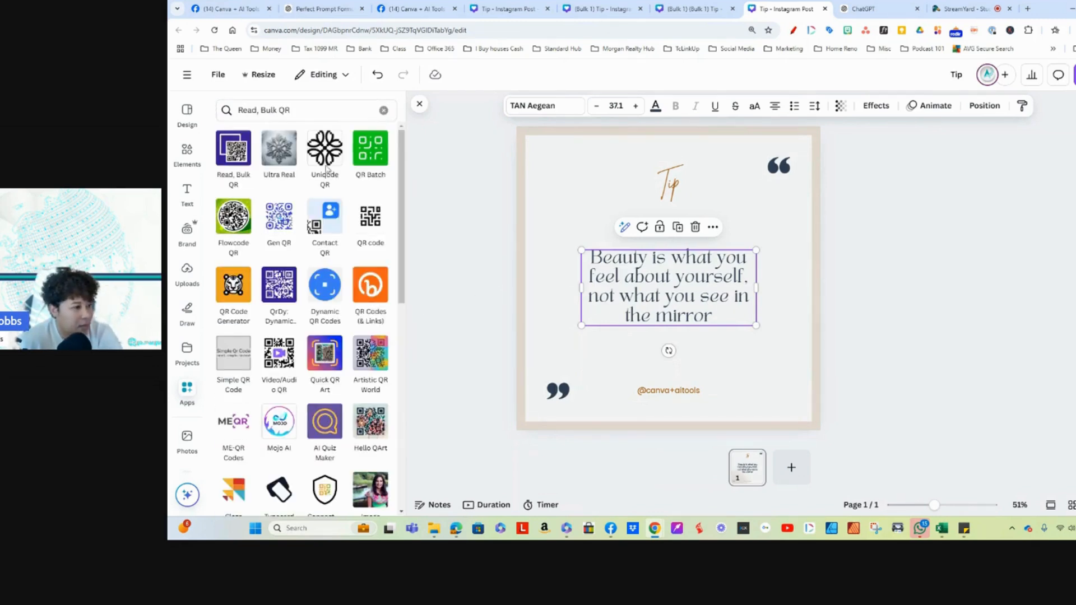
click(306, 111)
key(BackSpace)
key(BackSpace)
key(BackSpace)
key(BackSpace)
key(BackSpace)
key(BackSpace)
key(BackSpace)
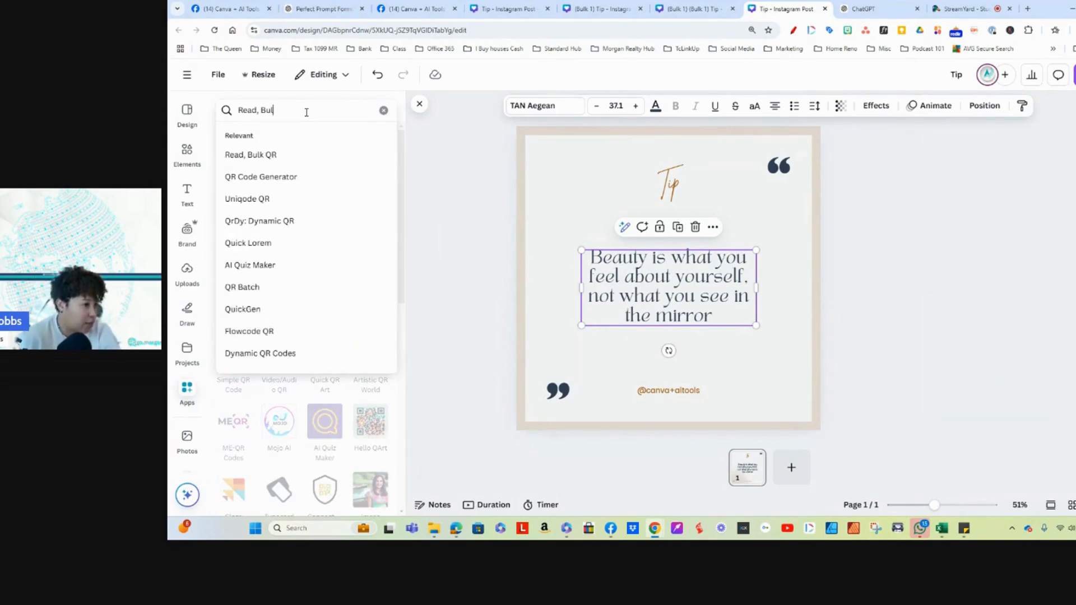
key(BackSpace)
key(BackSpace)
key(BackSpace)
key(BackSpace)
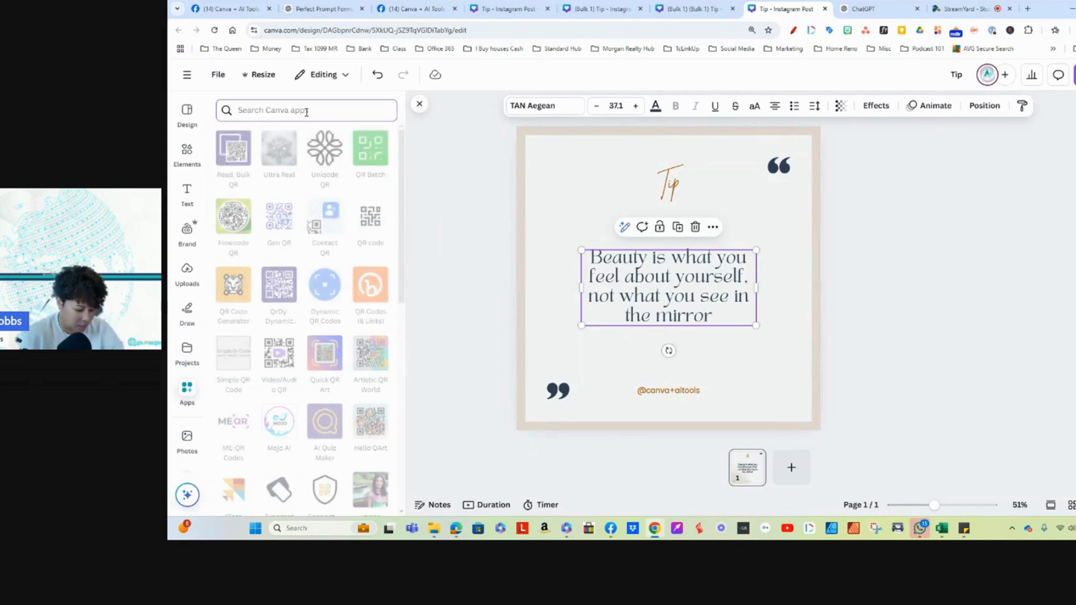
Step: Find the Bulk create app with the search term "bulk" and upload the motivational quotes for creators CSV from Downloads as its data
text(bulk)
key(Return)
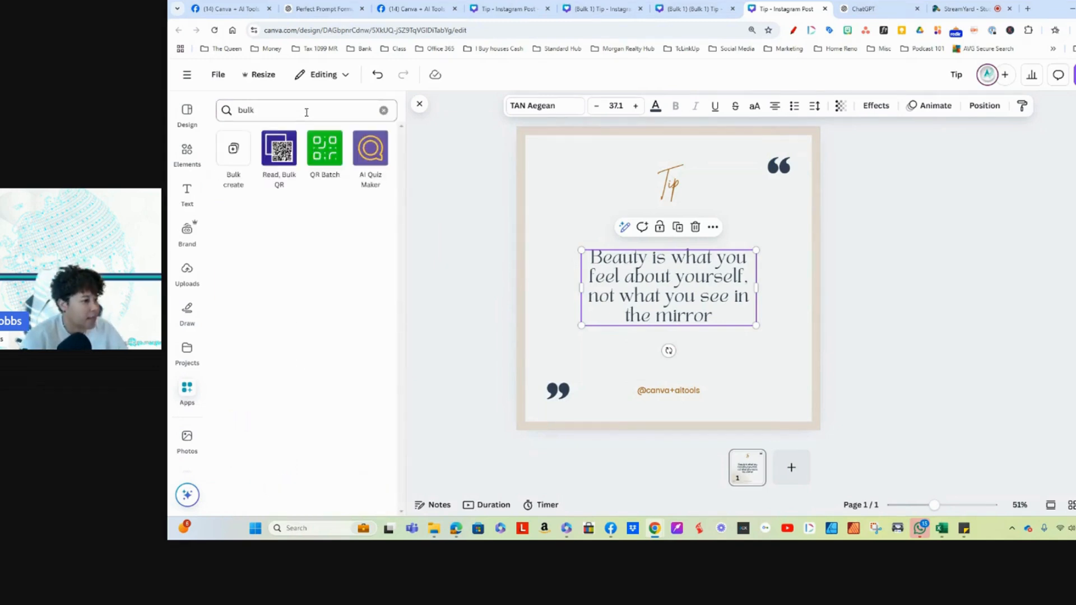
click(234, 148)
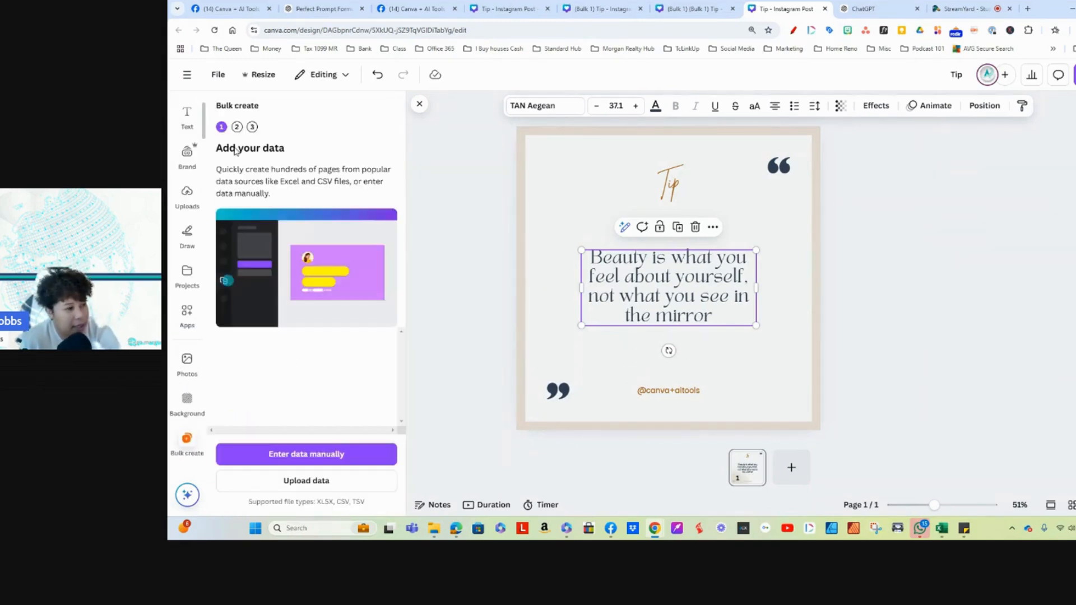
click(297, 481)
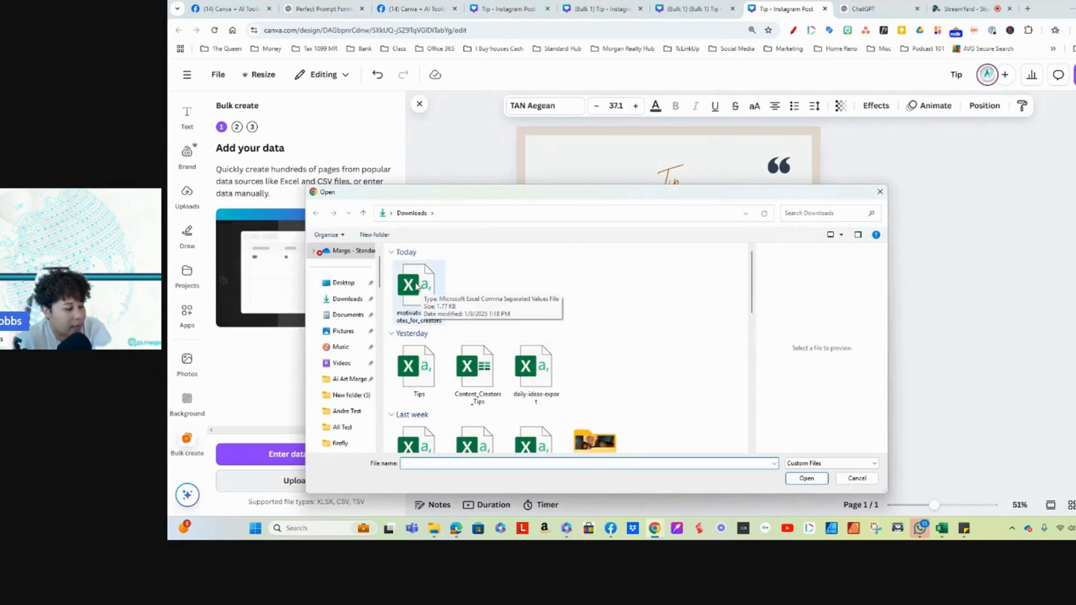
double_click(417, 286)
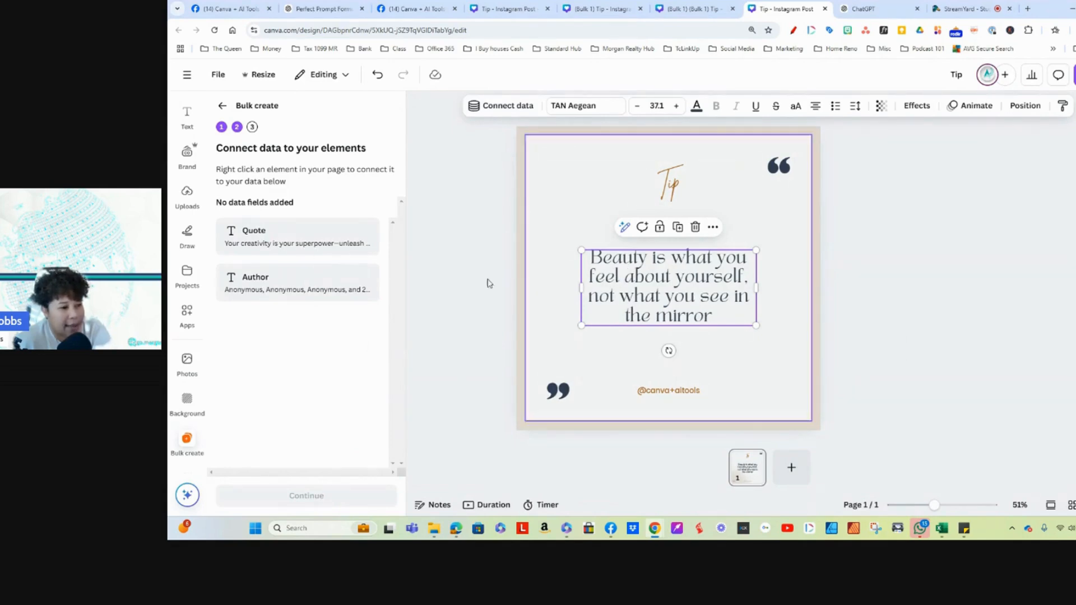
Step: Connect the selected quote text to the Quote field, check the list of rows, and generate designs from all of them
click(495, 107)
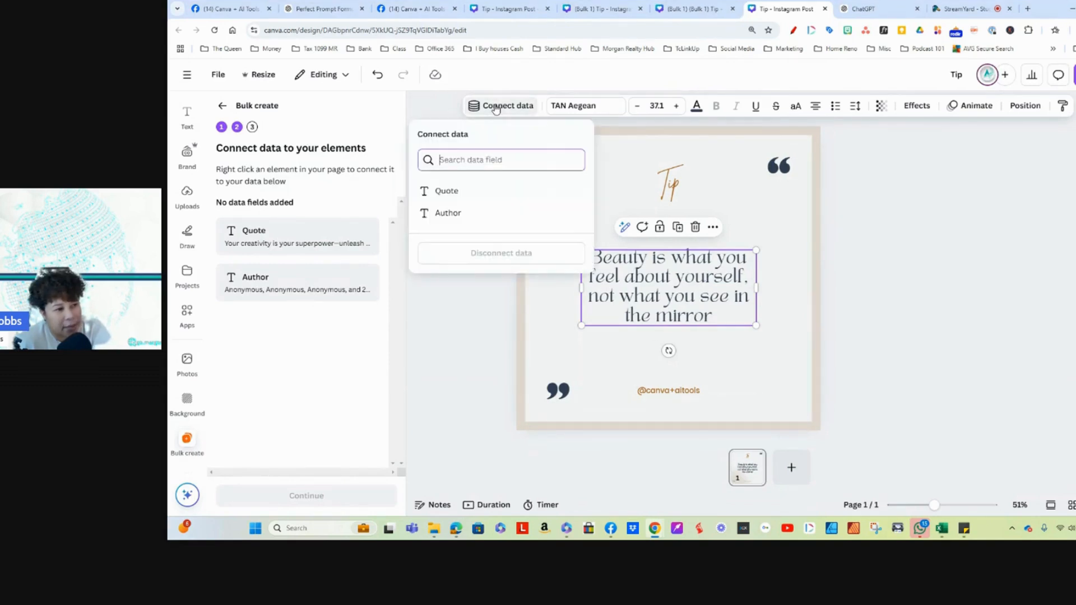
click(446, 189)
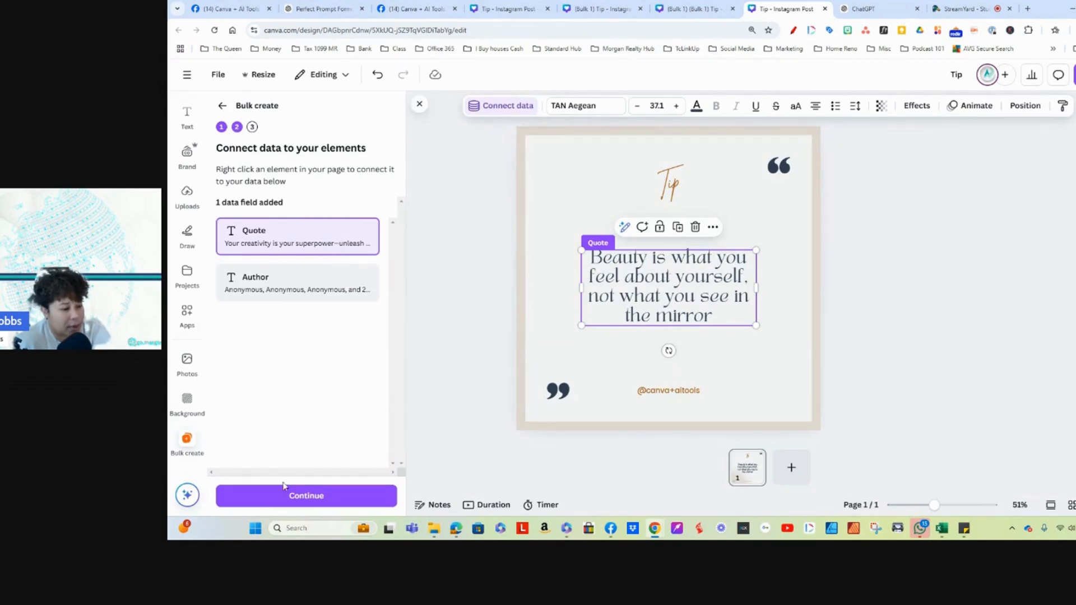
click(300, 497)
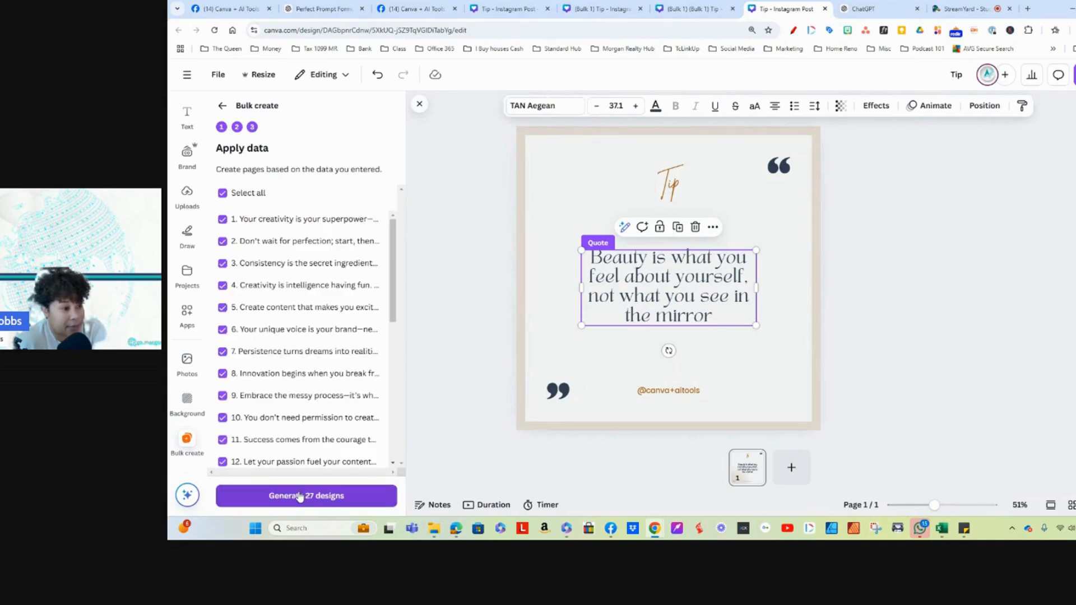
scroll(300, 365, down, 6)
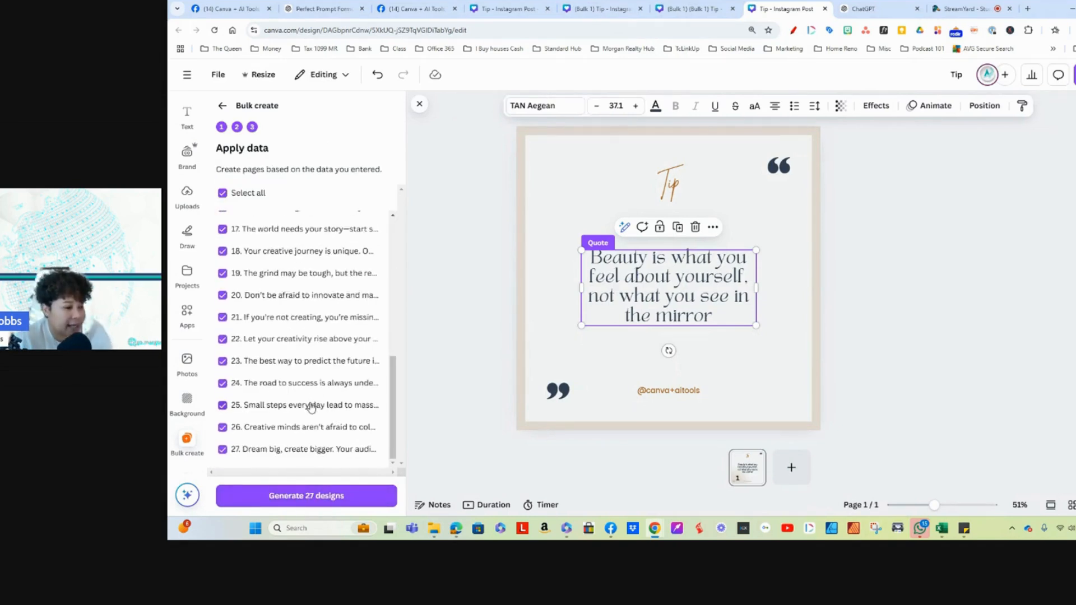
scroll(301, 409, up, 2)
scroll(301, 409, up, 4)
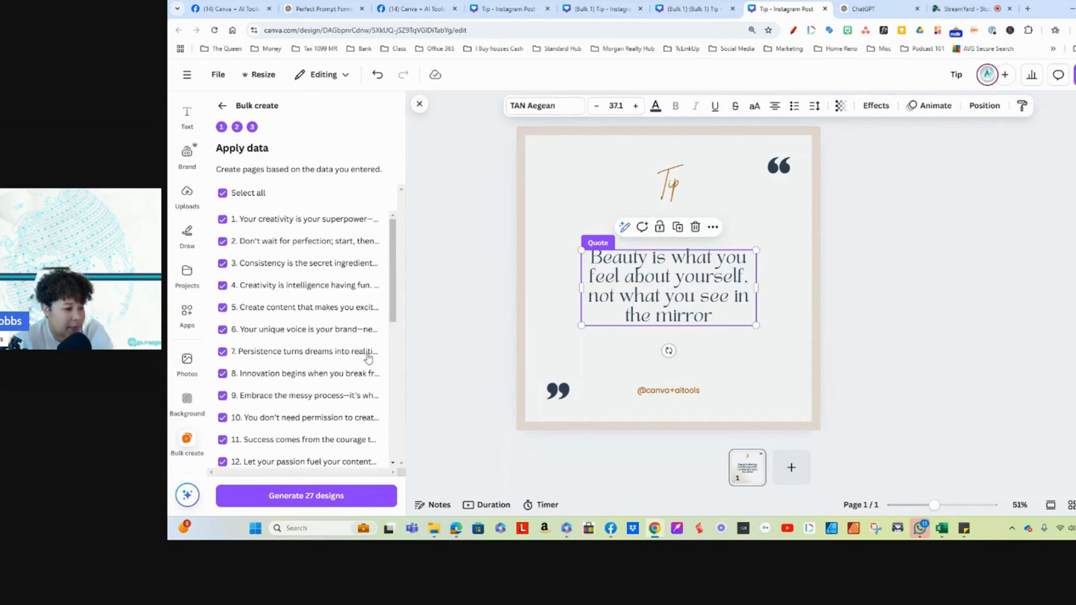
click(291, 497)
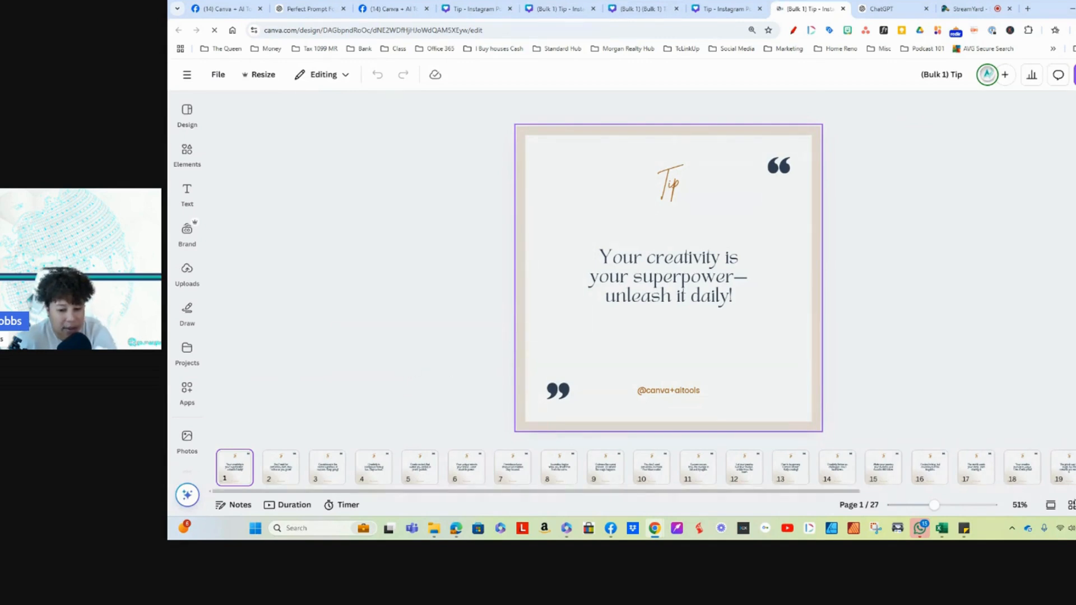
Step: Show the generated tip pages in grid view and look through all of them
click(1070, 505)
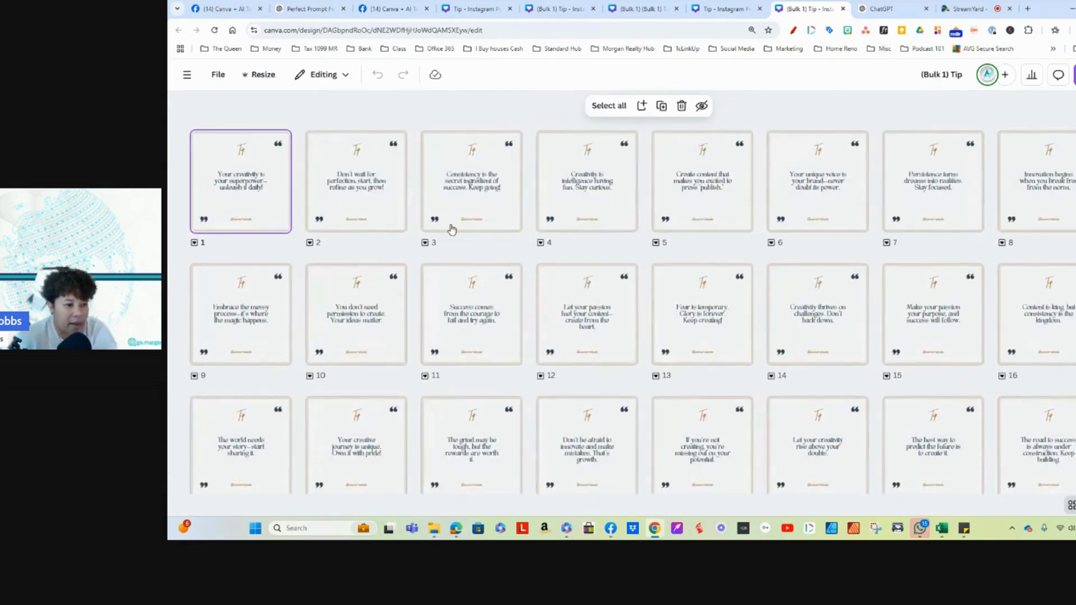
scroll(729, 308, down, 2)
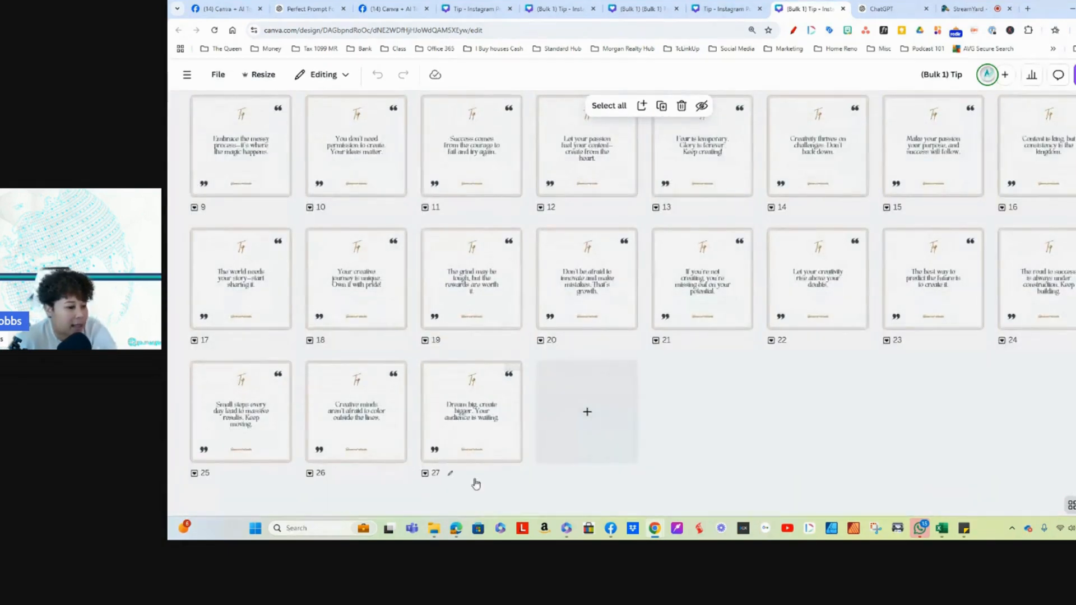
scroll(676, 318, up, 3)
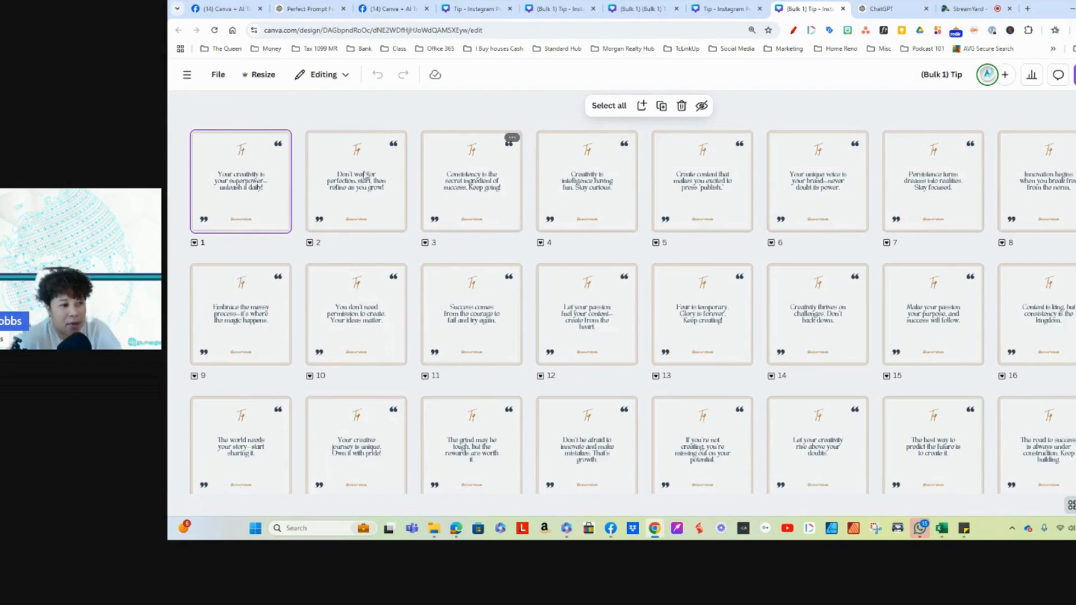
double_click(378, 214)
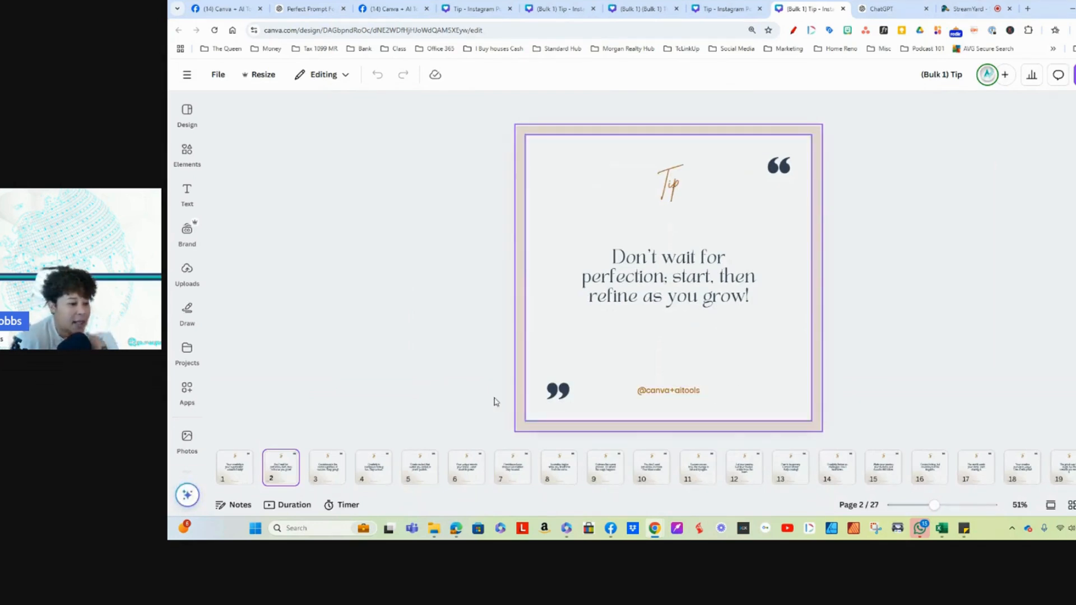
drag(653, 391, 649, 339)
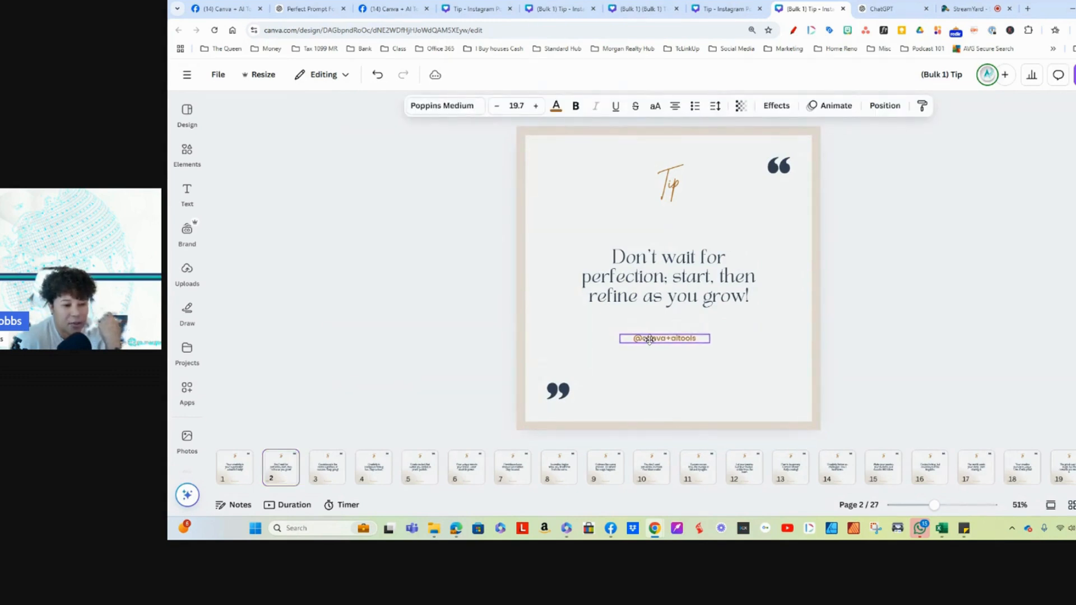
click(632, 268)
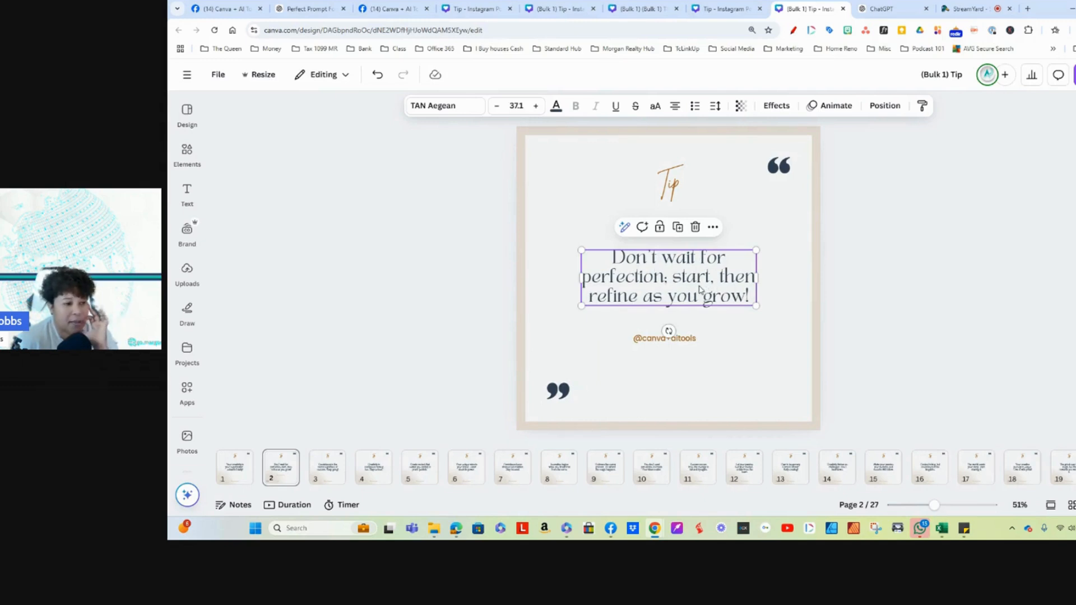
Step: Create a new 1080 × 1920 px Instagram Reel design, found with the search term "reels"
click(187, 76)
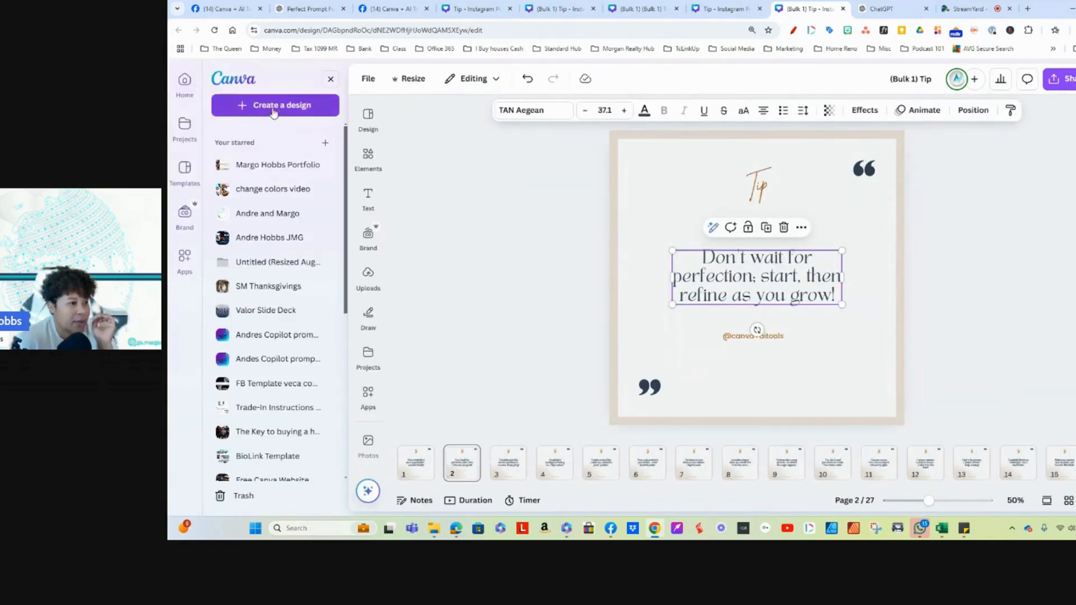
click(277, 107)
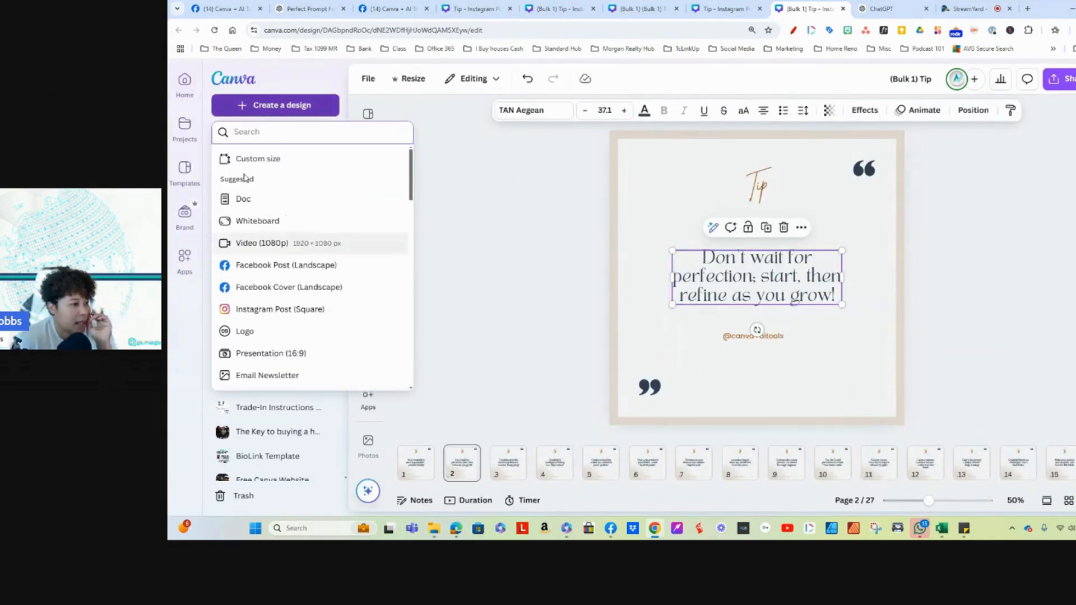
text(reels)
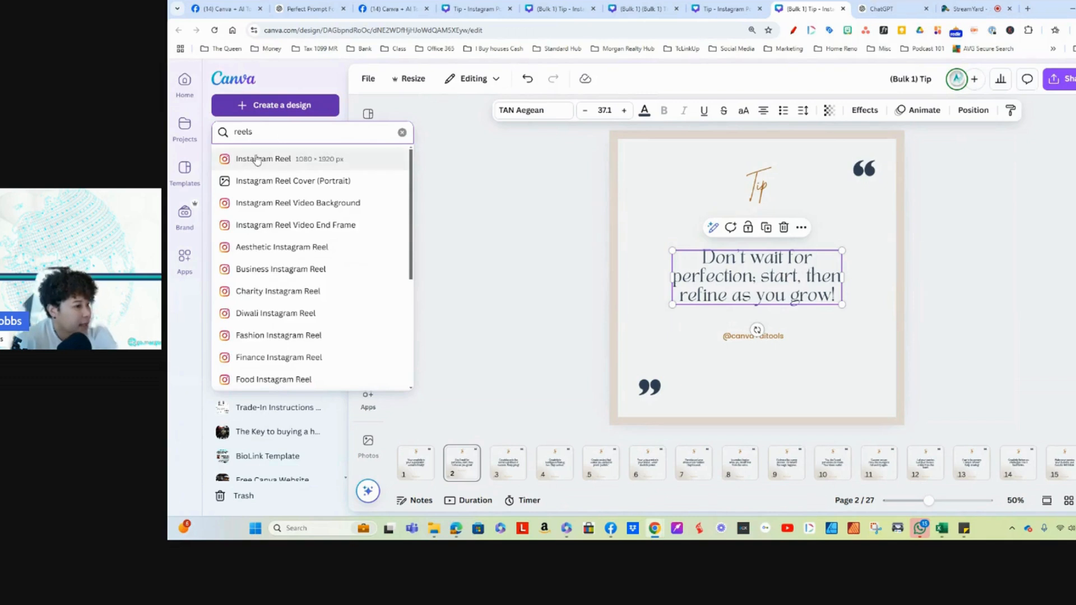
click(263, 160)
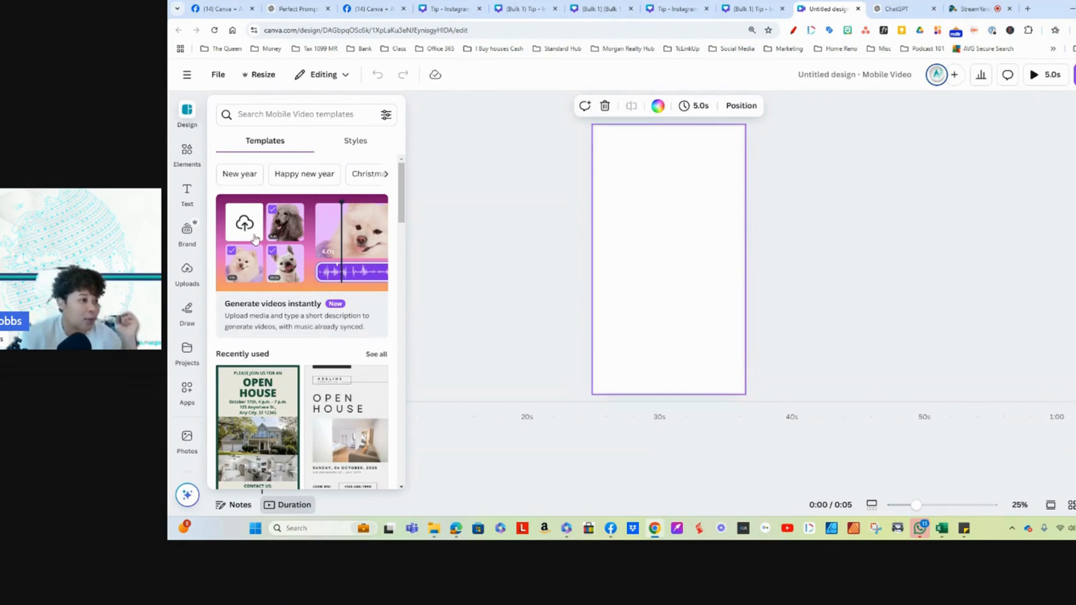
Step: Browse the full collection of recently used elements for material for the blank reel
click(351, 115)
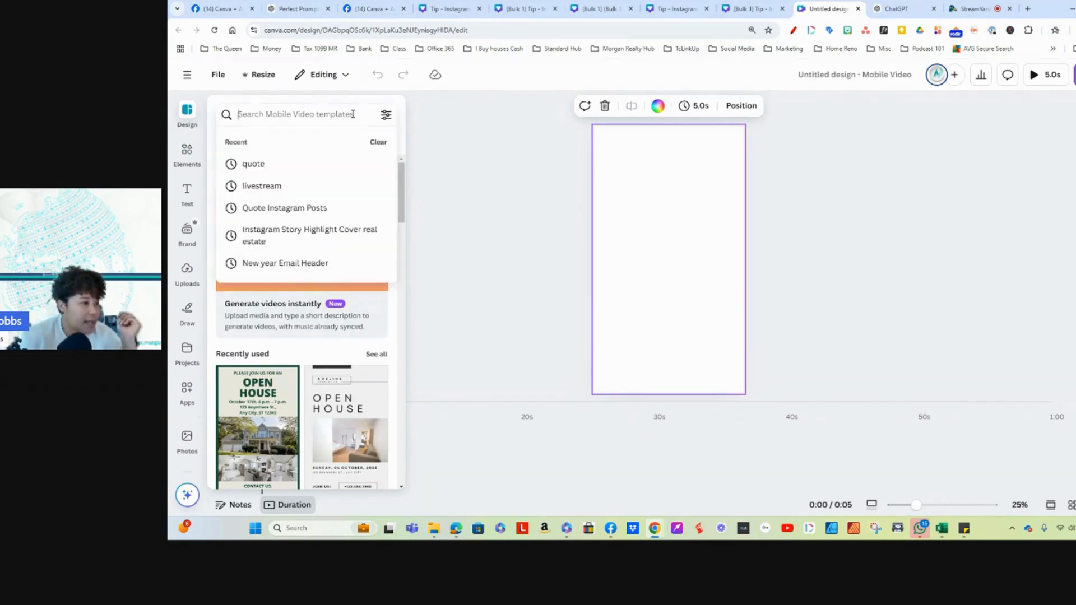
click(184, 153)
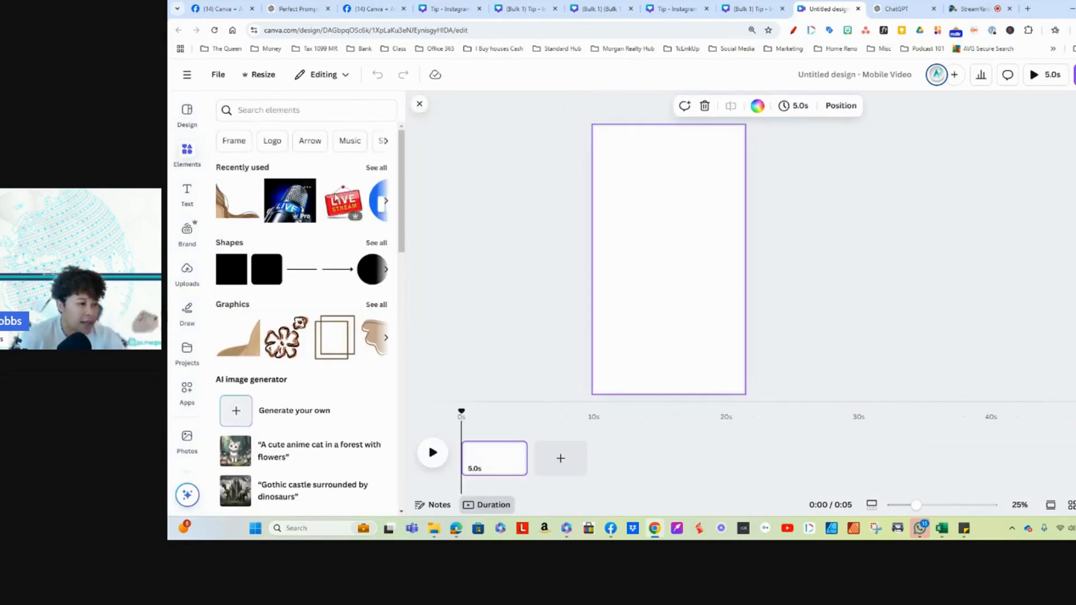
click(377, 168)
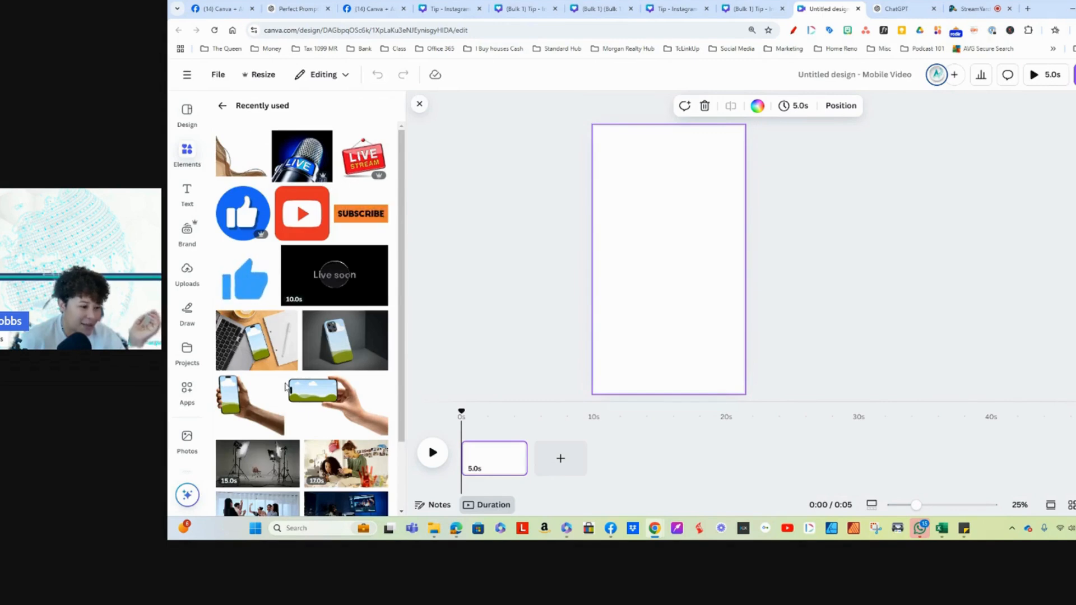
scroll(306, 409, down, 2)
scroll(306, 409, down, 3)
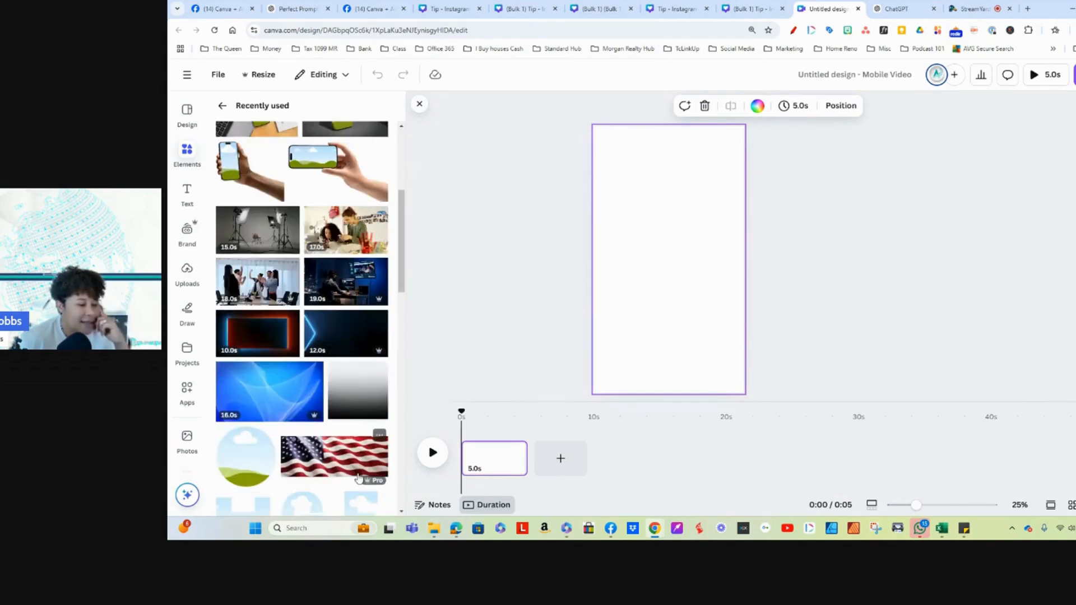
scroll(359, 474, up, 10)
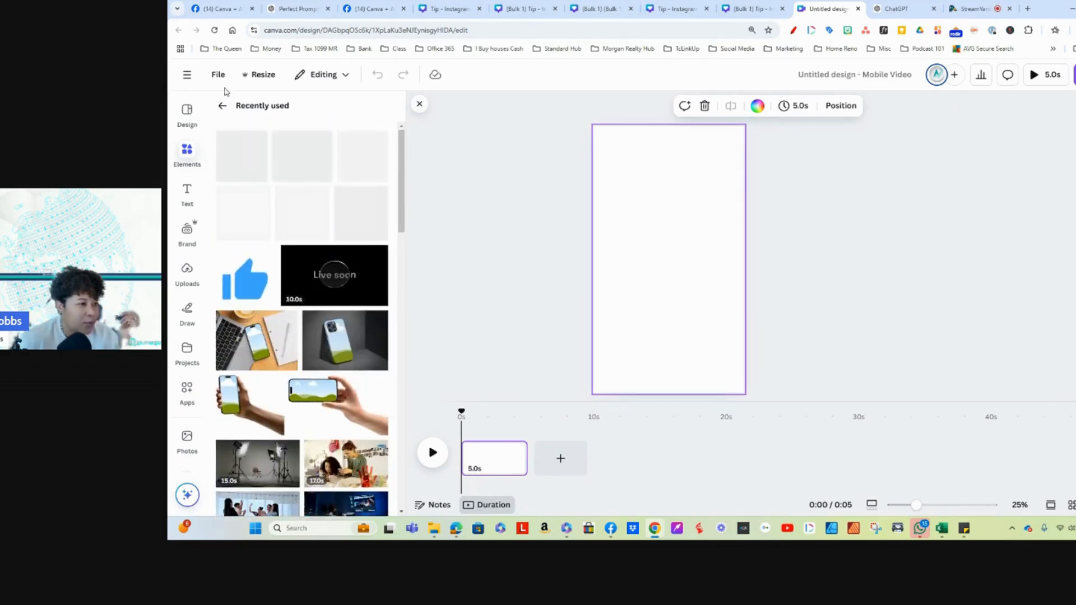
Step: Search the elements for "reels instagram" and look through the graphics, photos and videos offered
click(223, 106)
click(327, 111)
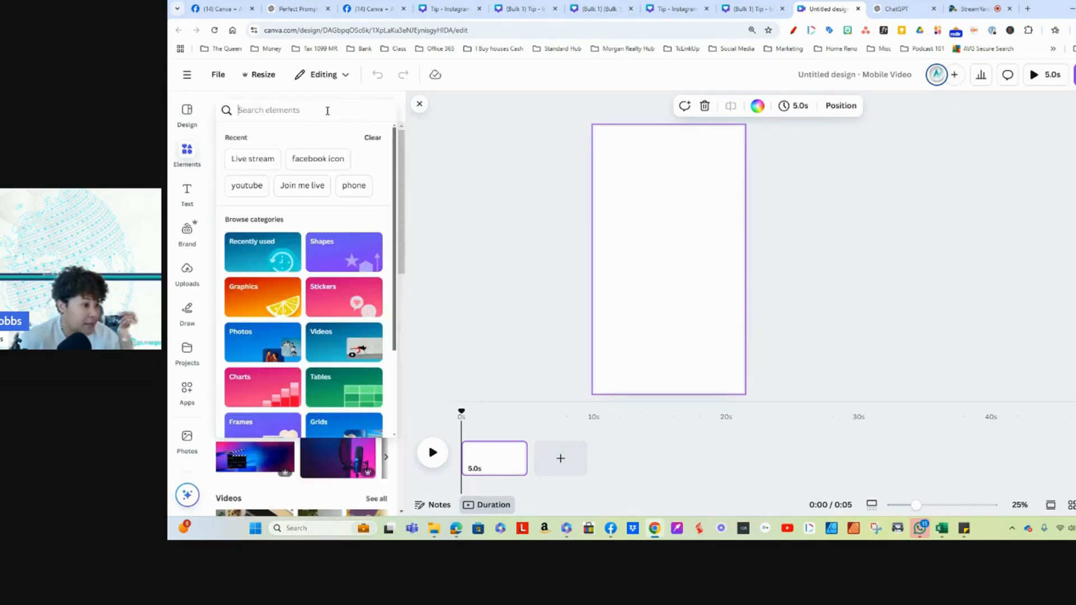
text(reels)
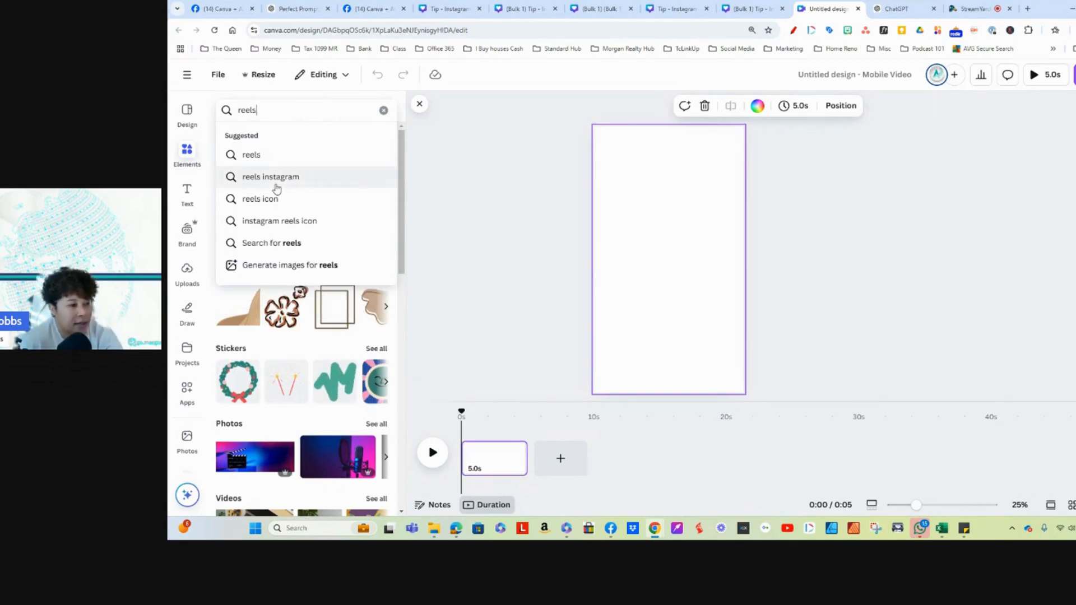
click(307, 181)
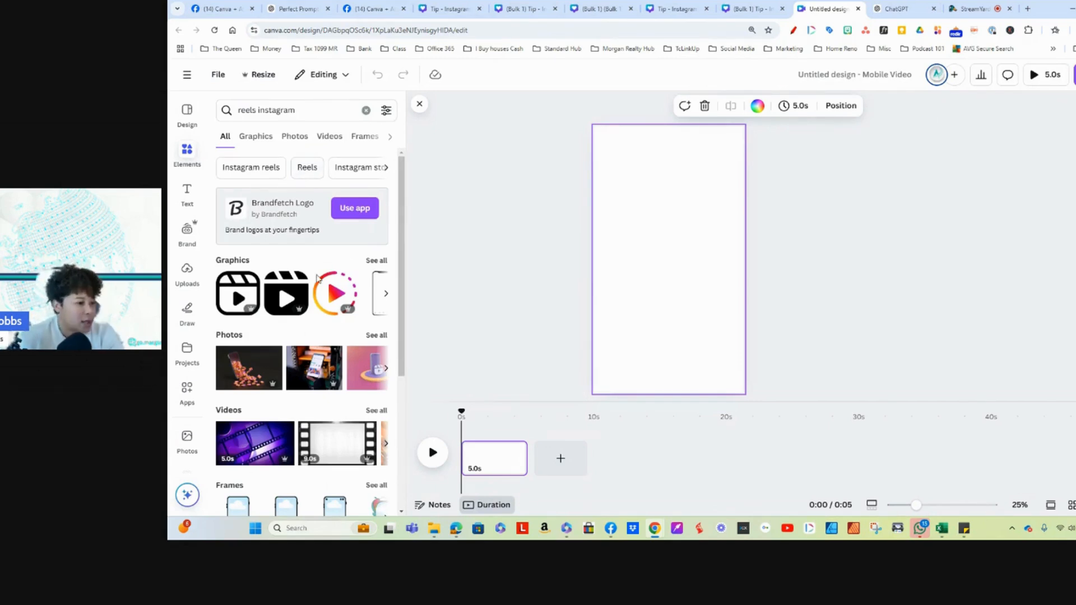
scroll(311, 358, down, 4)
scroll(303, 350, up, 3)
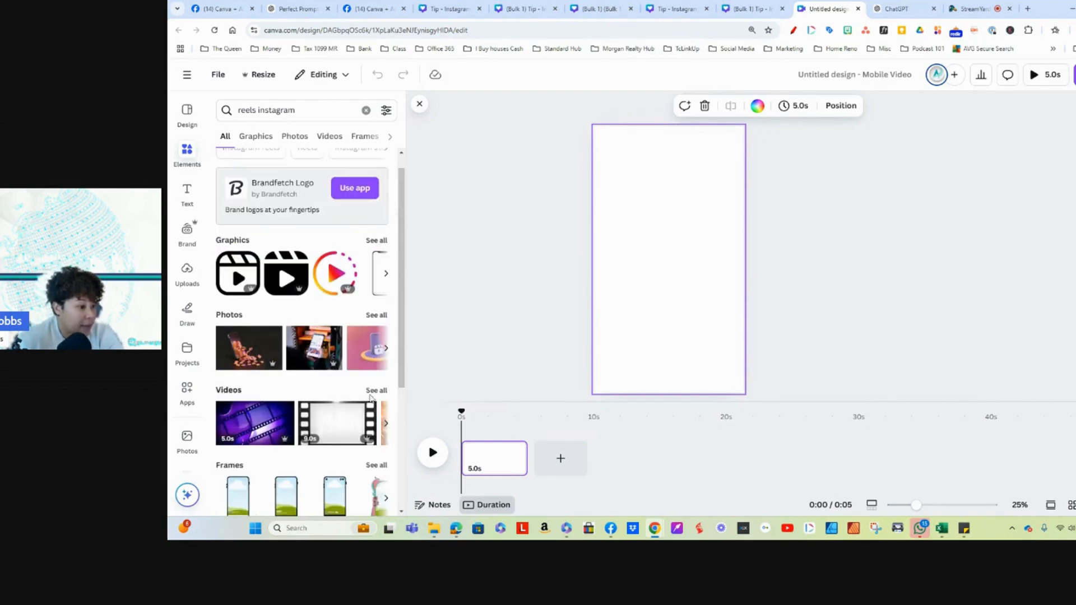
Step: Filter the "reels instagram" elements to vertical orientation and look through the full collection of matching videos
click(385, 110)
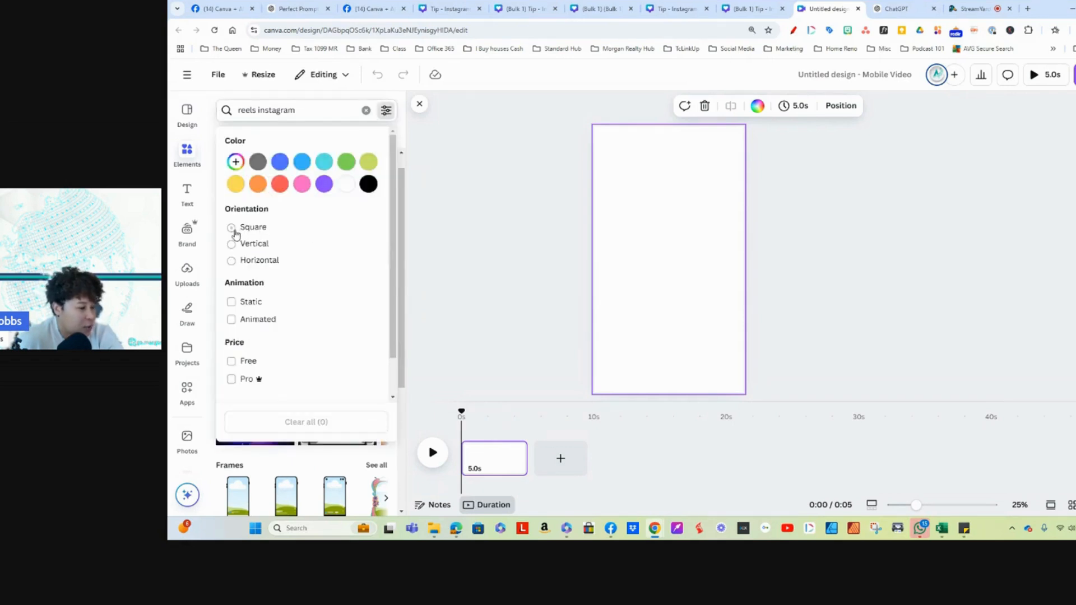
click(230, 244)
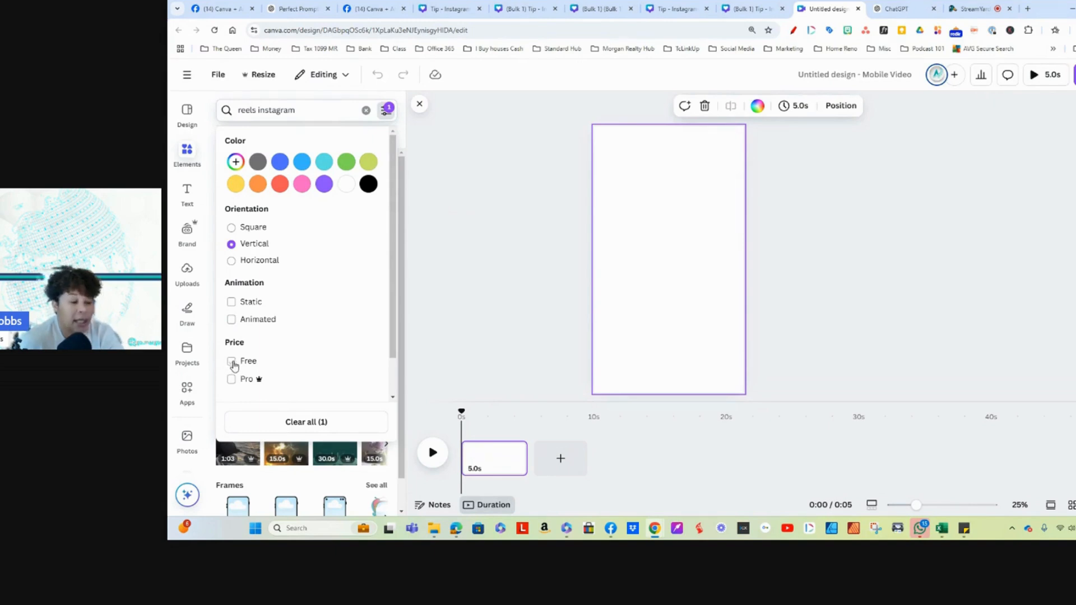
click(481, 278)
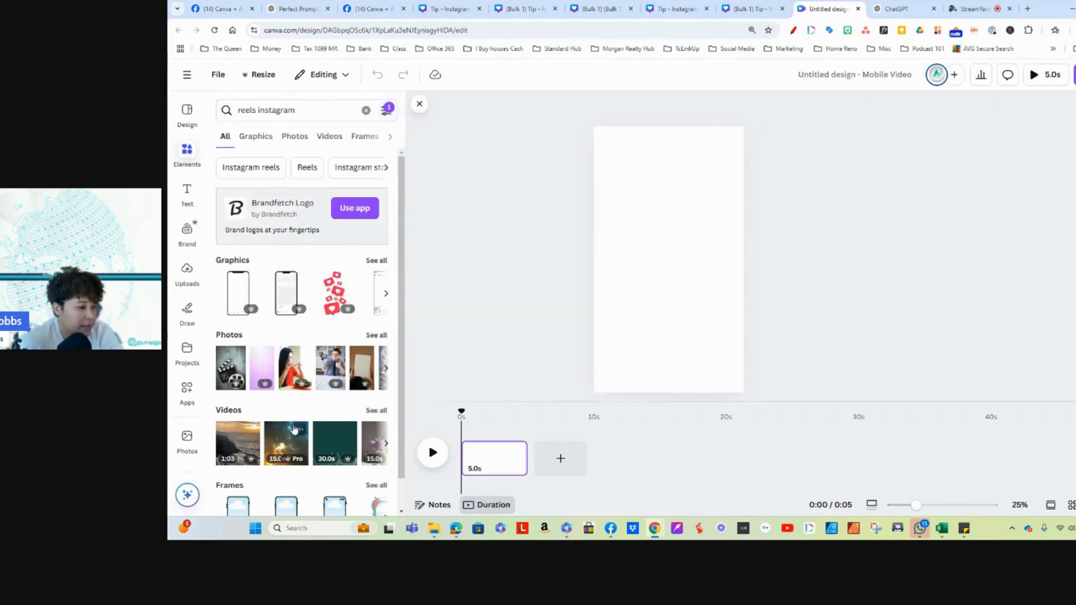
scroll(356, 363, down, 1)
click(376, 378)
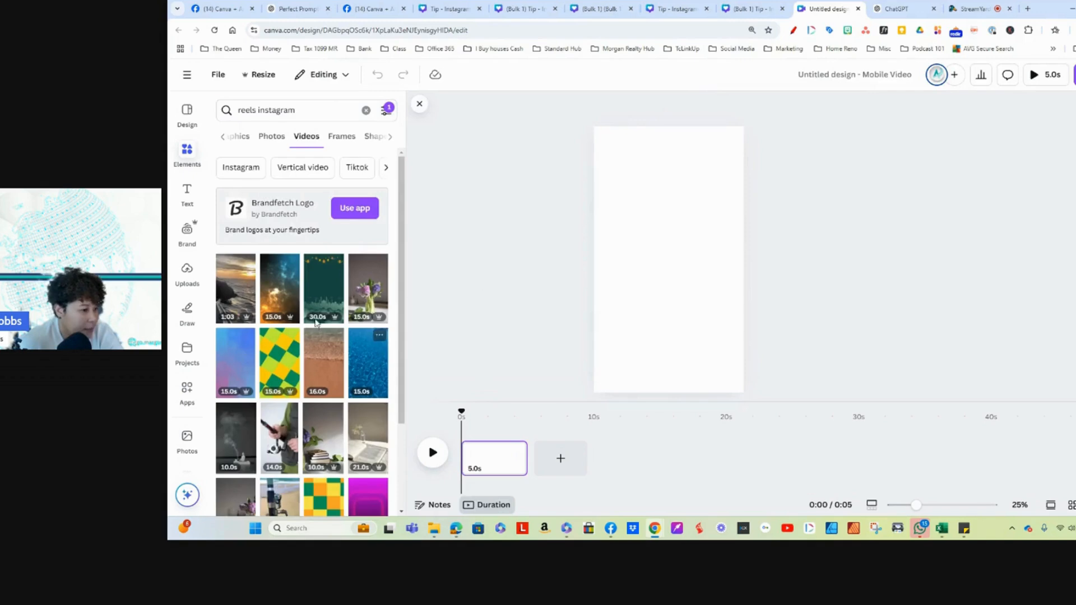
scroll(338, 404, down, 3)
scroll(339, 419, down, 6)
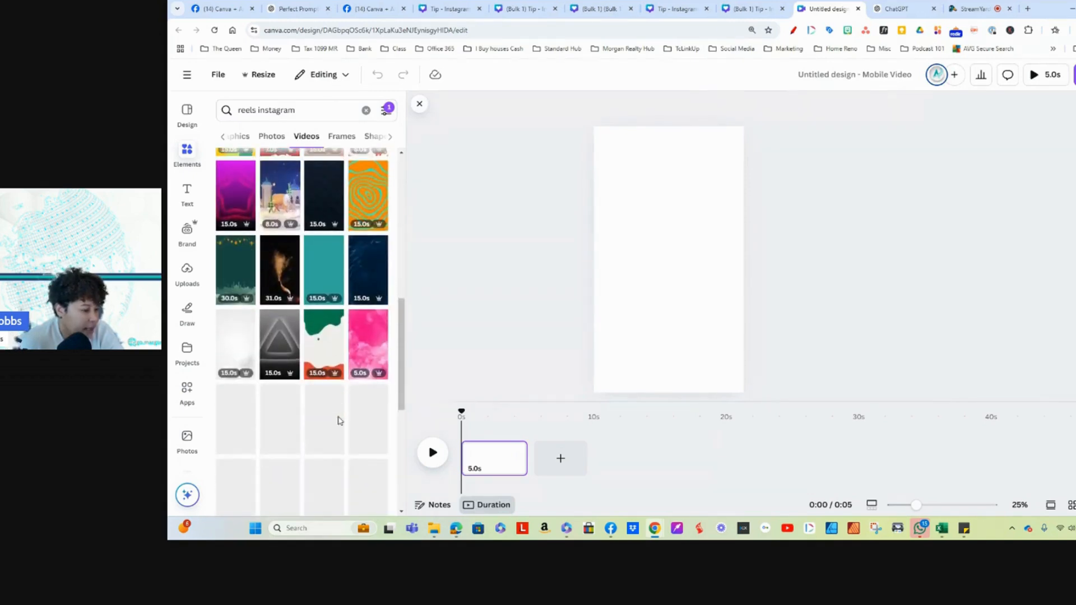
scroll(338, 421, up, 7)
scroll(316, 261, up, 3)
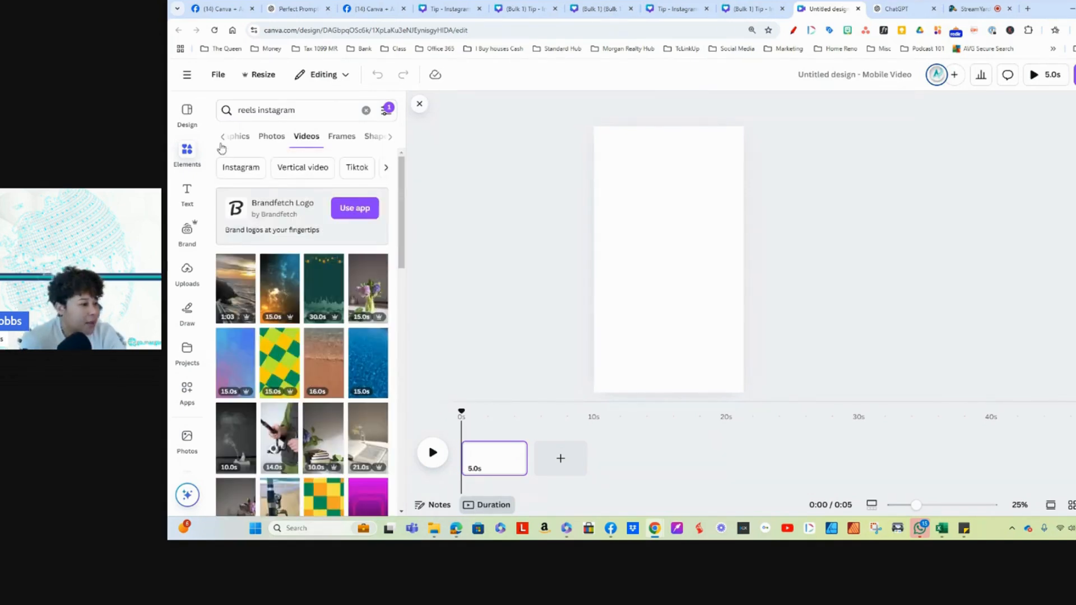
Step: Search the mobile video templates for "real", correct the term to "reel", and look through the template designs
click(188, 112)
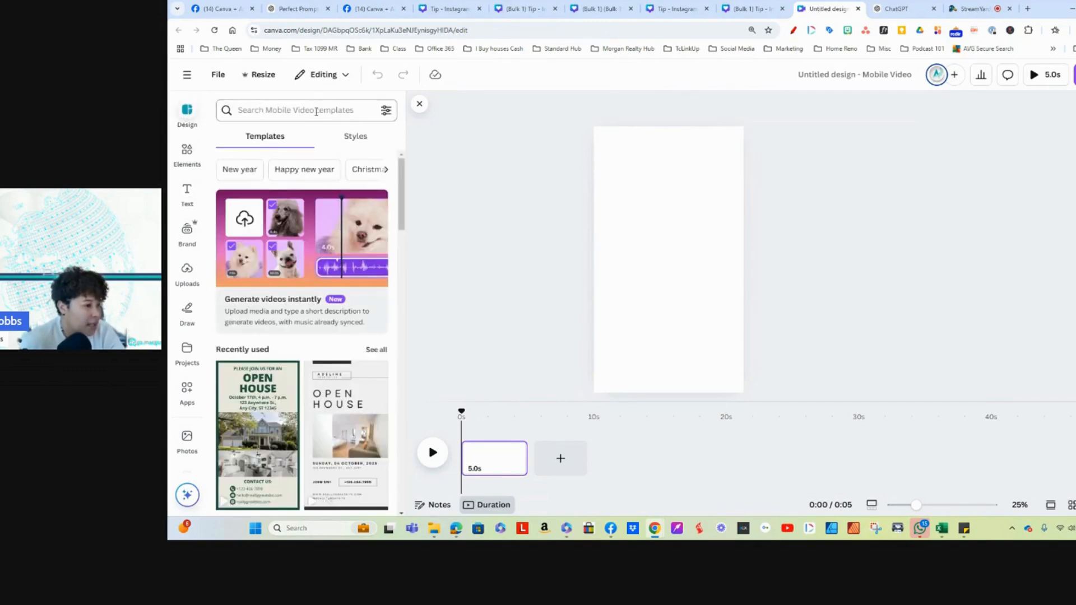
click(317, 111)
text(real)
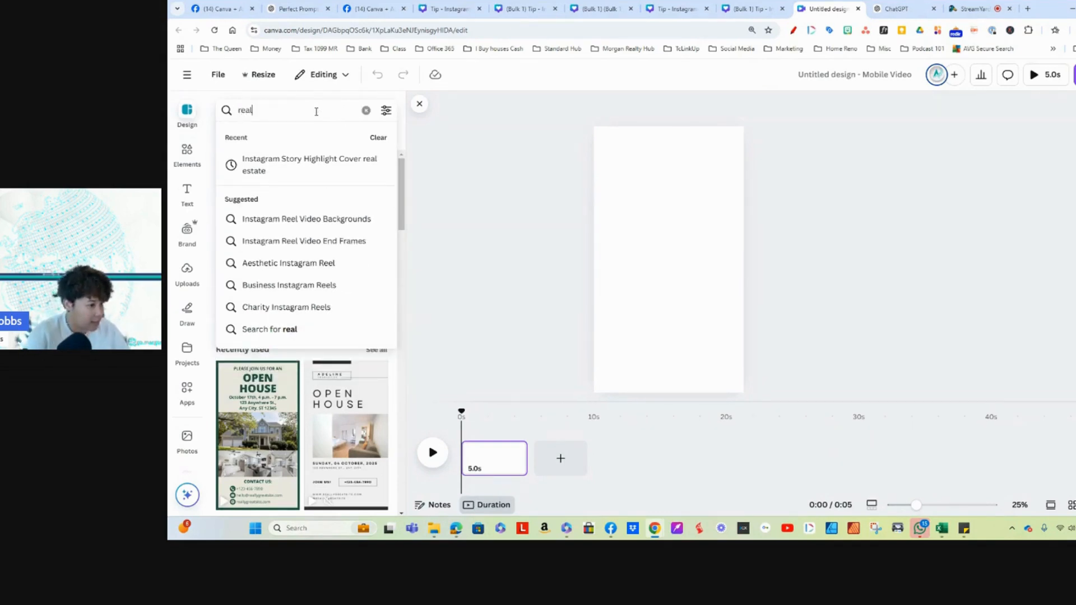
key(Return)
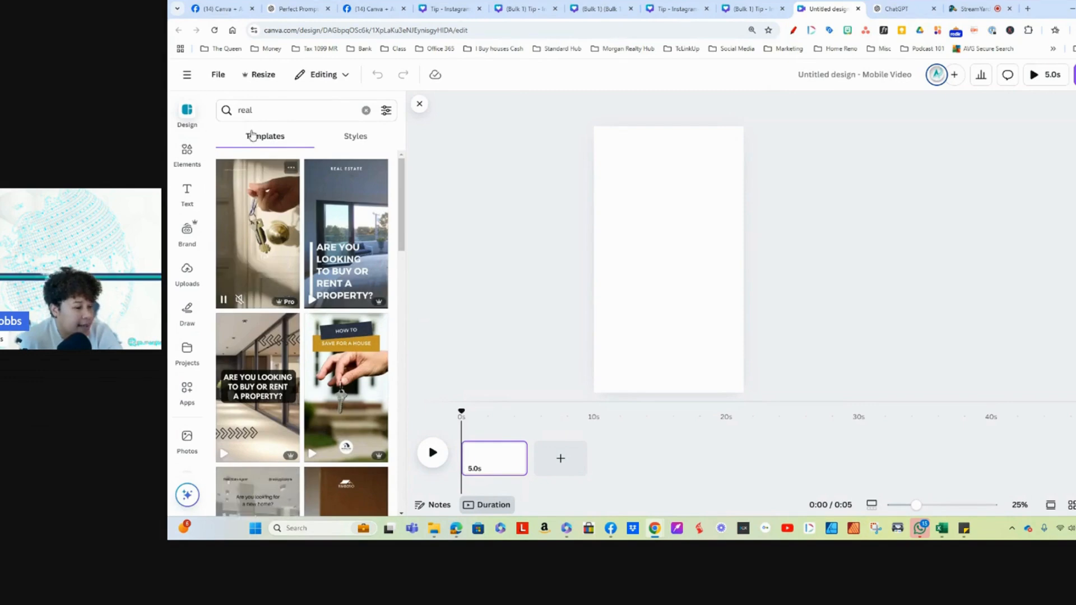
click(248, 112)
key(BackSpace)
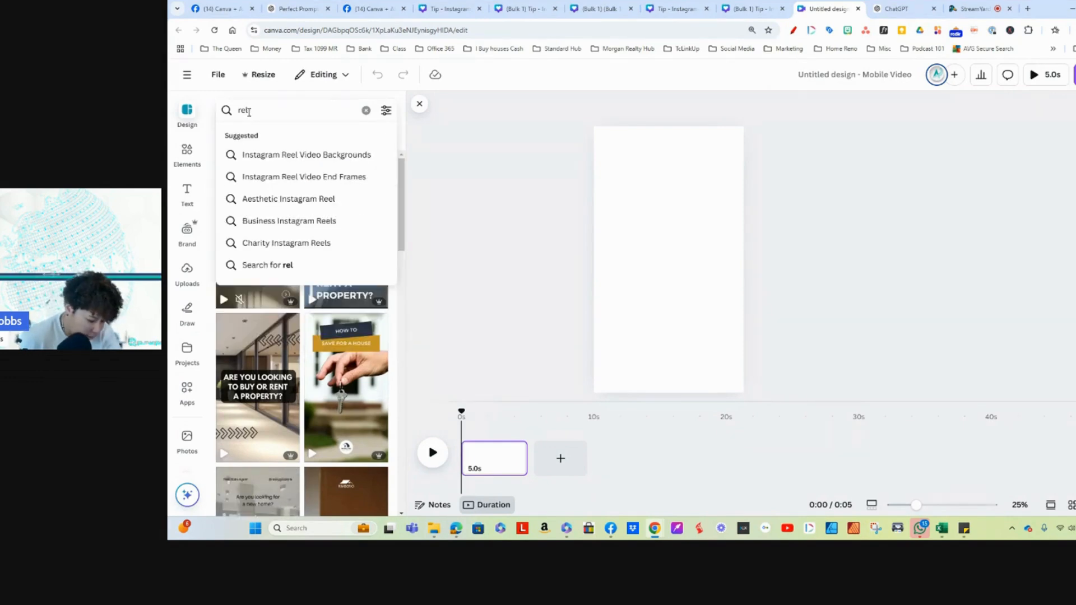
text(e)
key(Return)
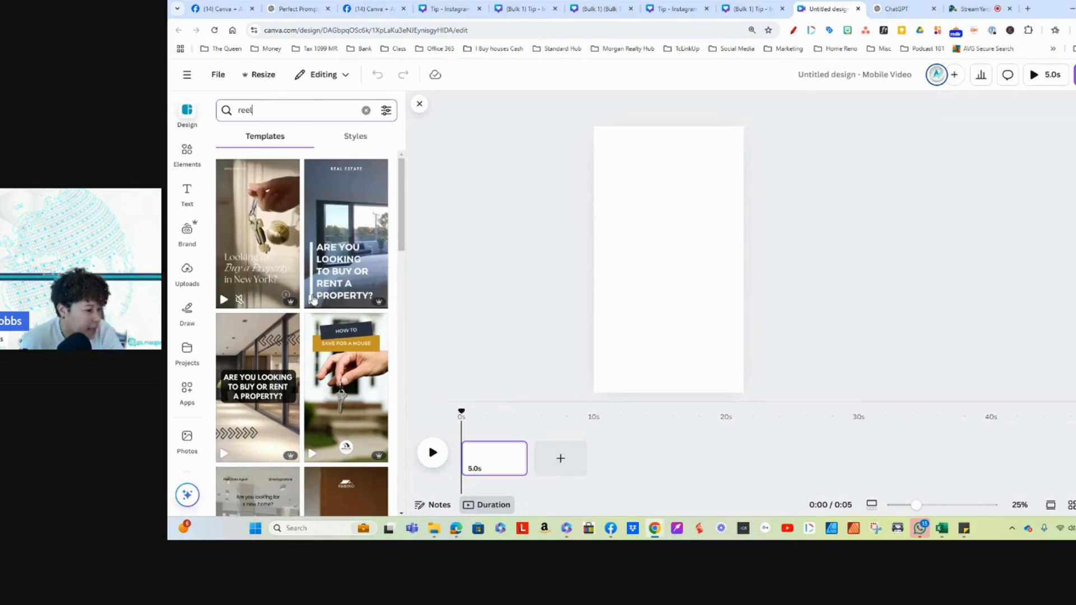
scroll(292, 314, down, 5)
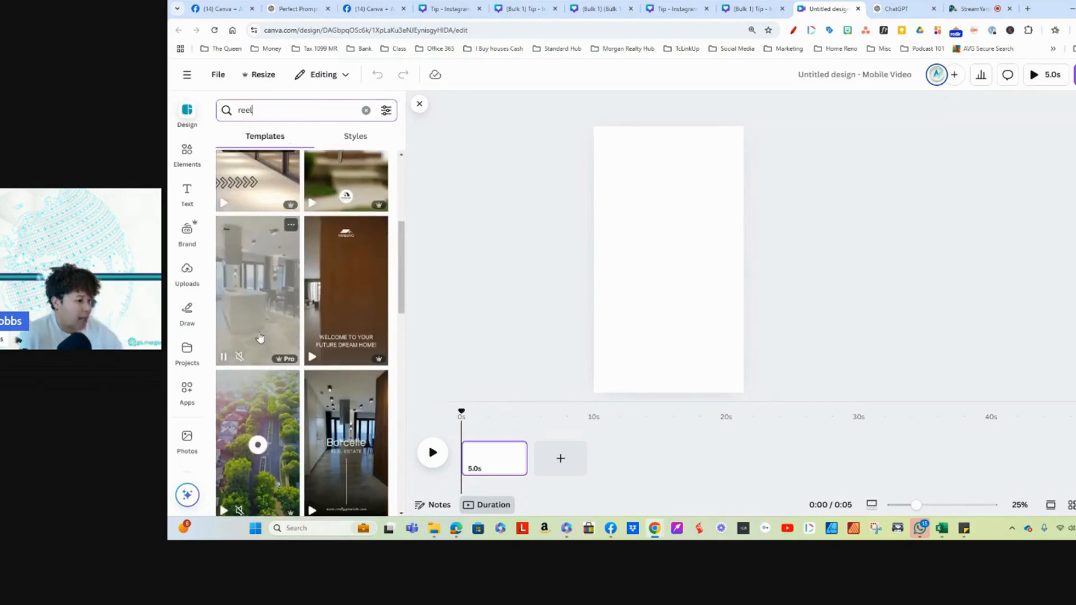
scroll(260, 337, down, 3)
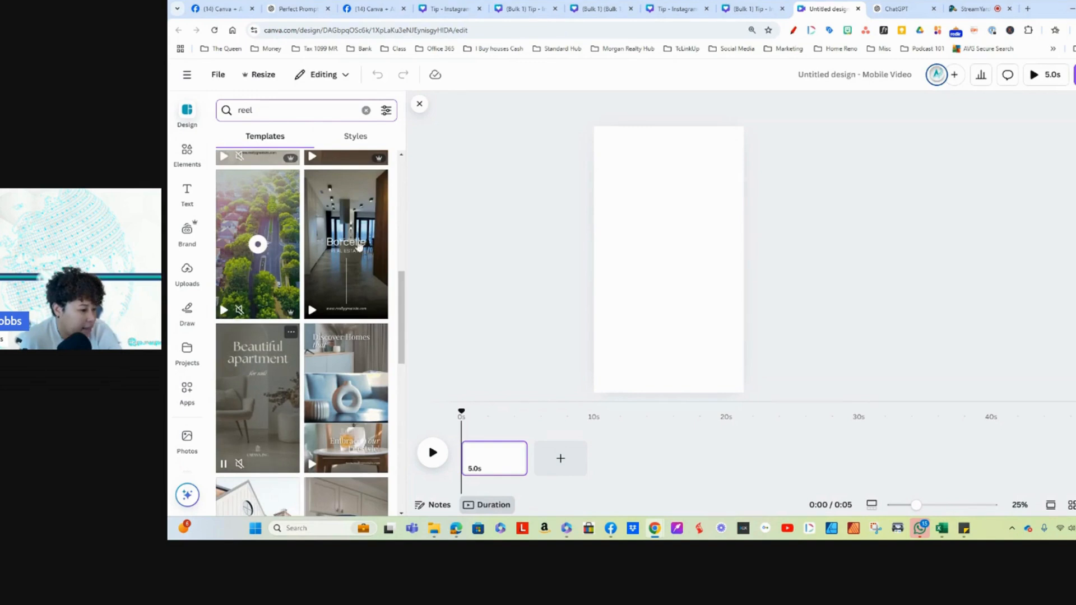
scroll(259, 364, down, 3)
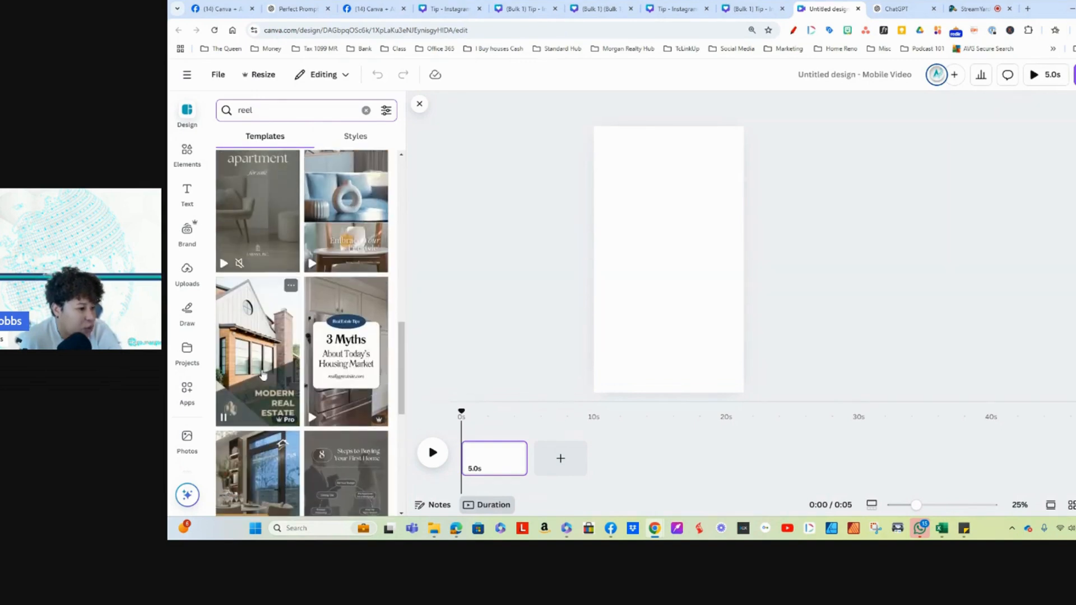
scroll(262, 370, up, 5)
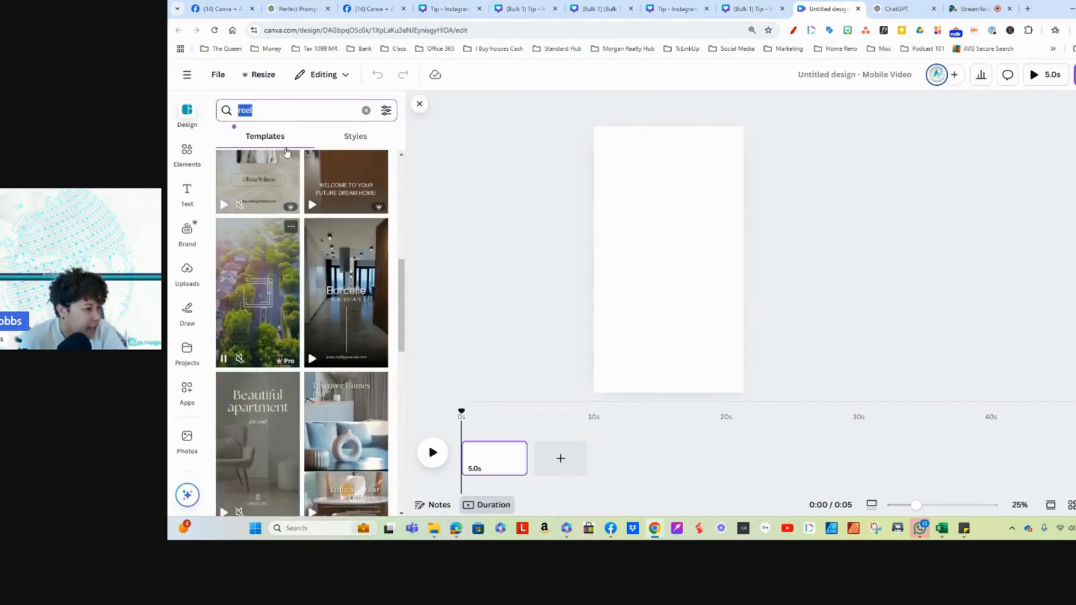
Step: Search the templates for "quote" and apply the first page of the Minimal Motivational Quote Instagram Reel to the blank design
click(266, 111)
text(qu)
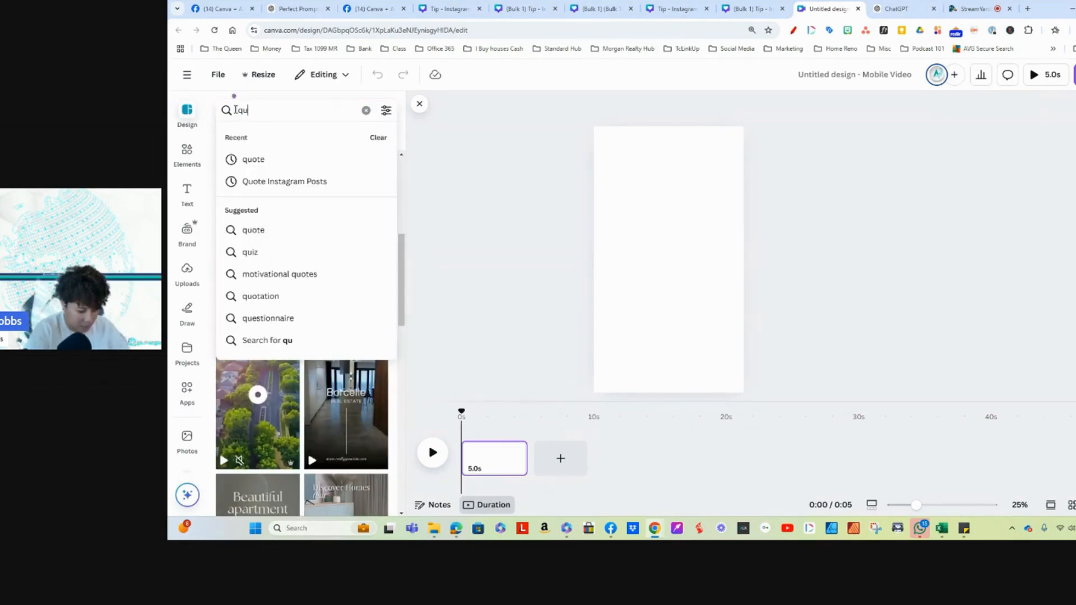
text(ote)
key(Return)
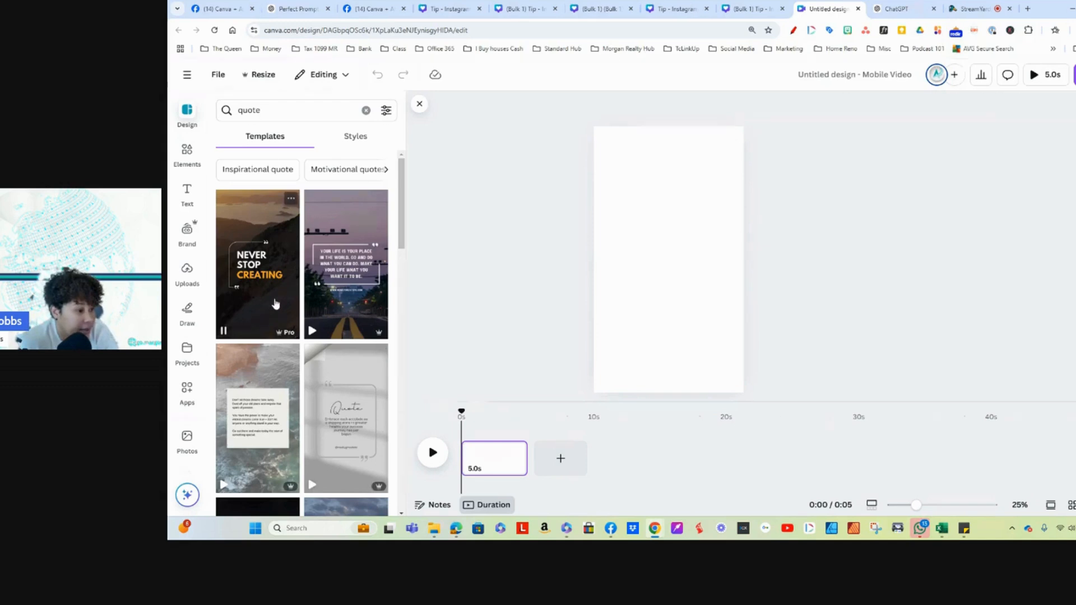
scroll(304, 357, down, 5)
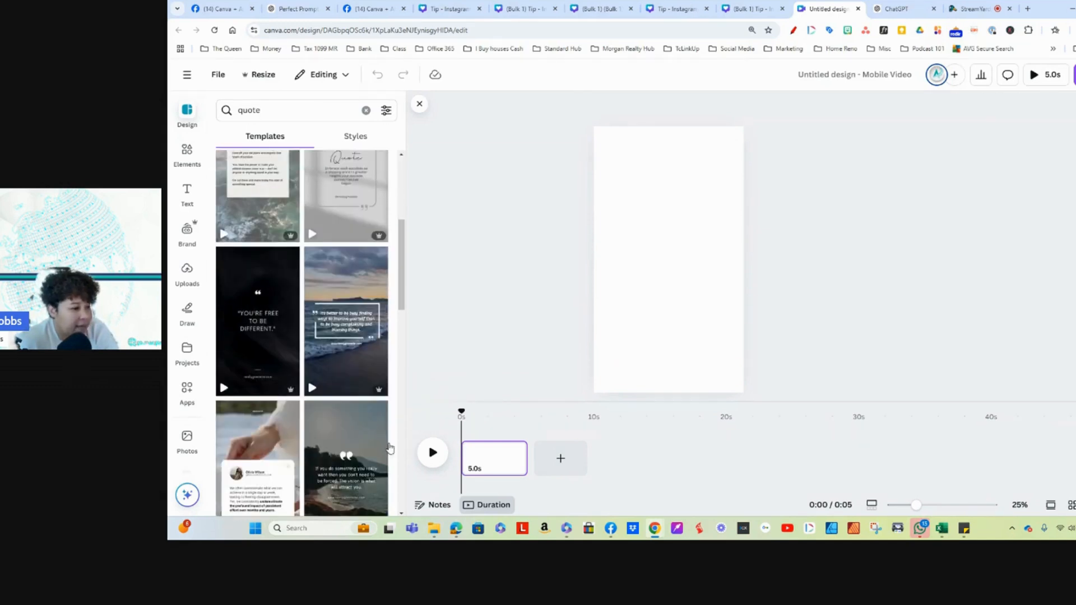
scroll(344, 464, down, 3)
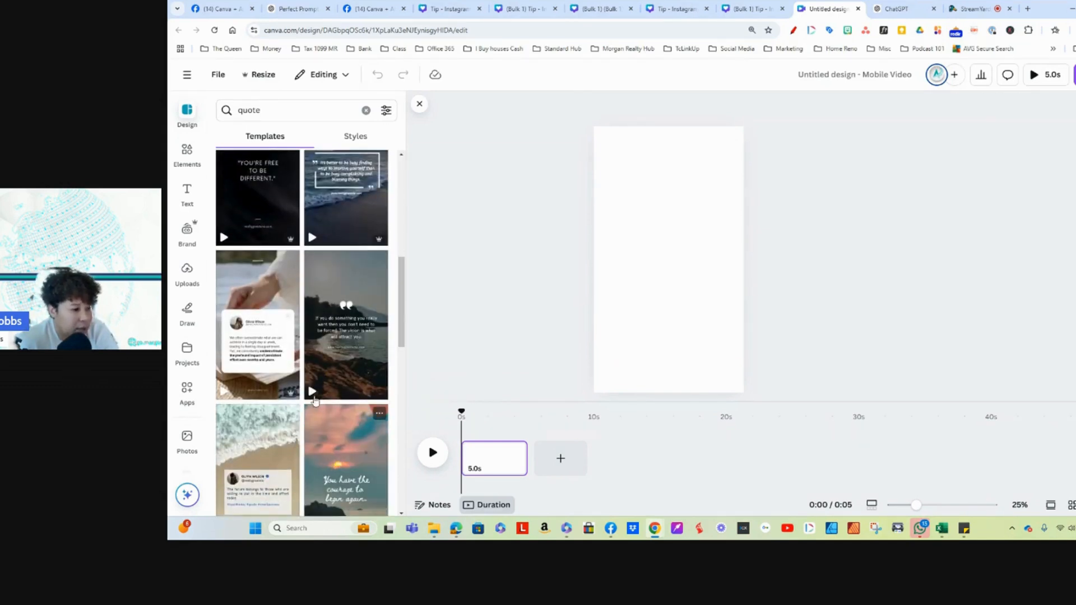
click(259, 278)
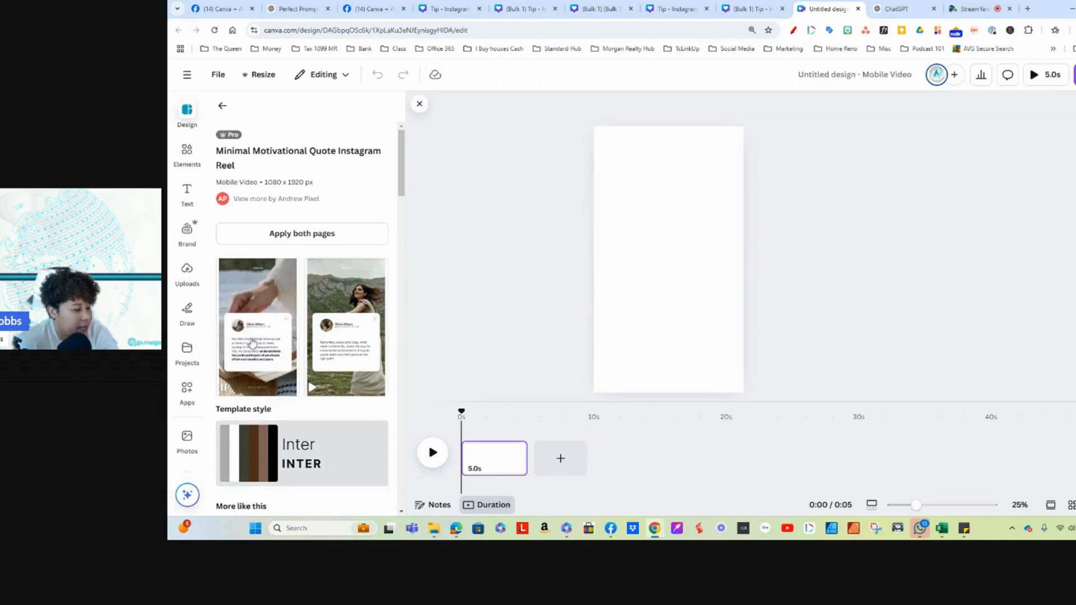
click(247, 289)
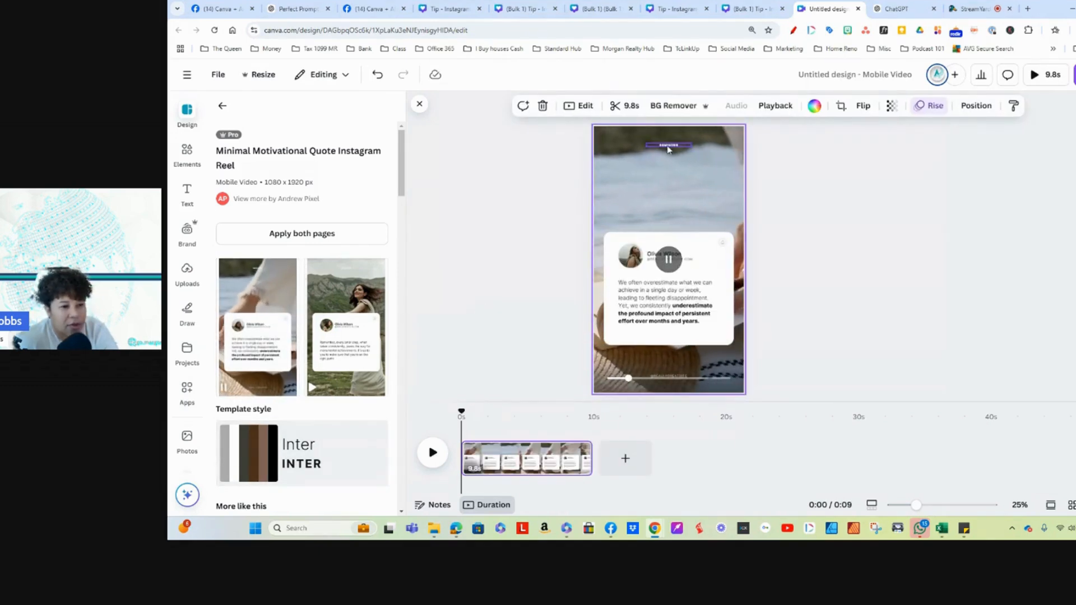
Step: Replace the small "Reminder" heading at the top of the reel with "Tip"
click(669, 147)
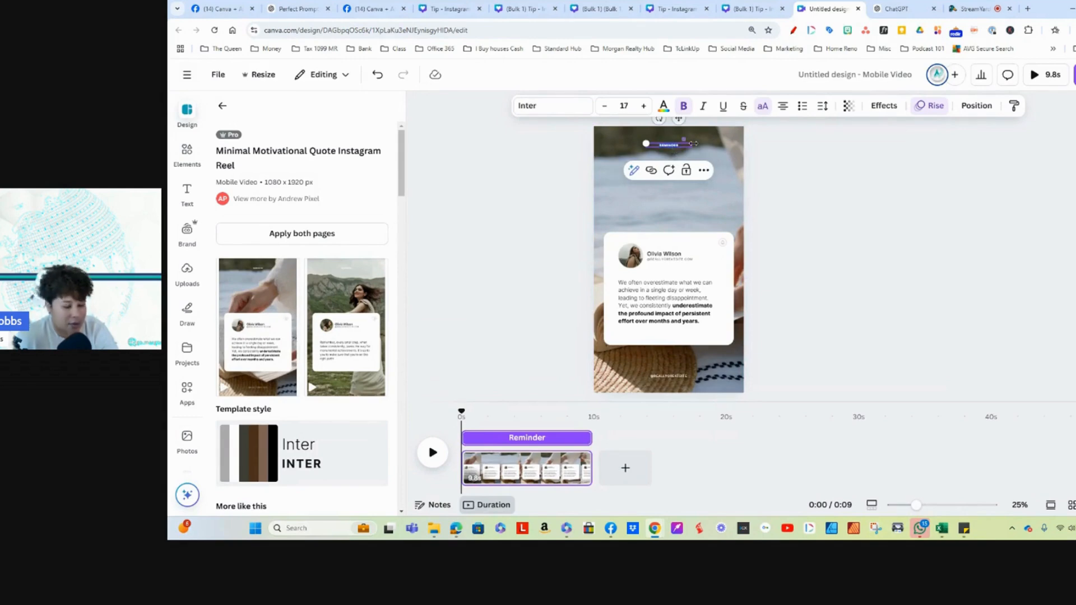
key(BackSpace)
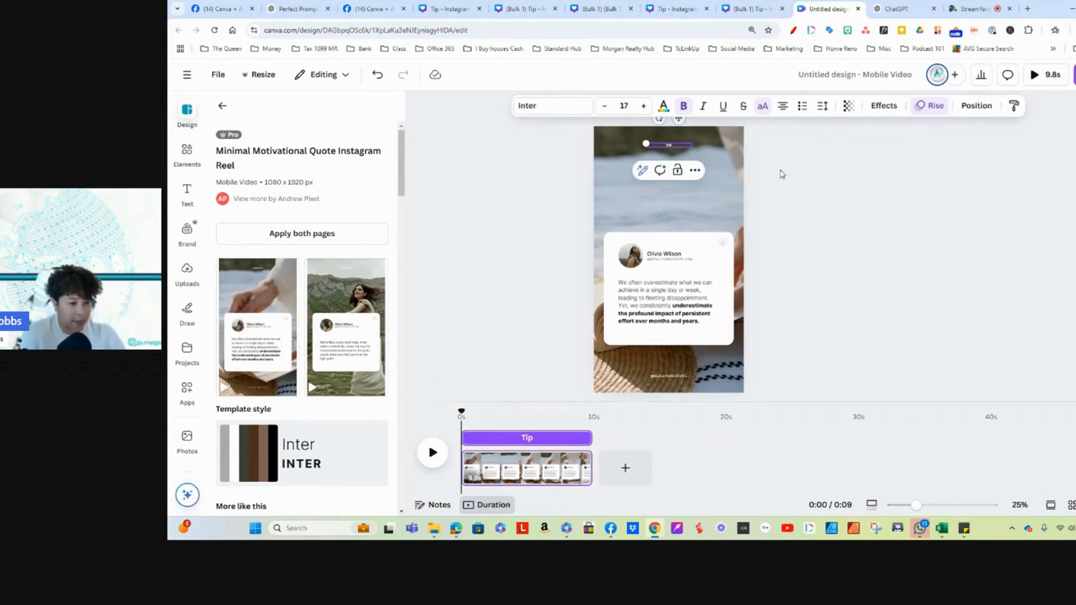
click(674, 149)
Step: Enlarge the Tip heading to size 38.9 and move it down between the page's upper edge and the quote card
click(665, 148)
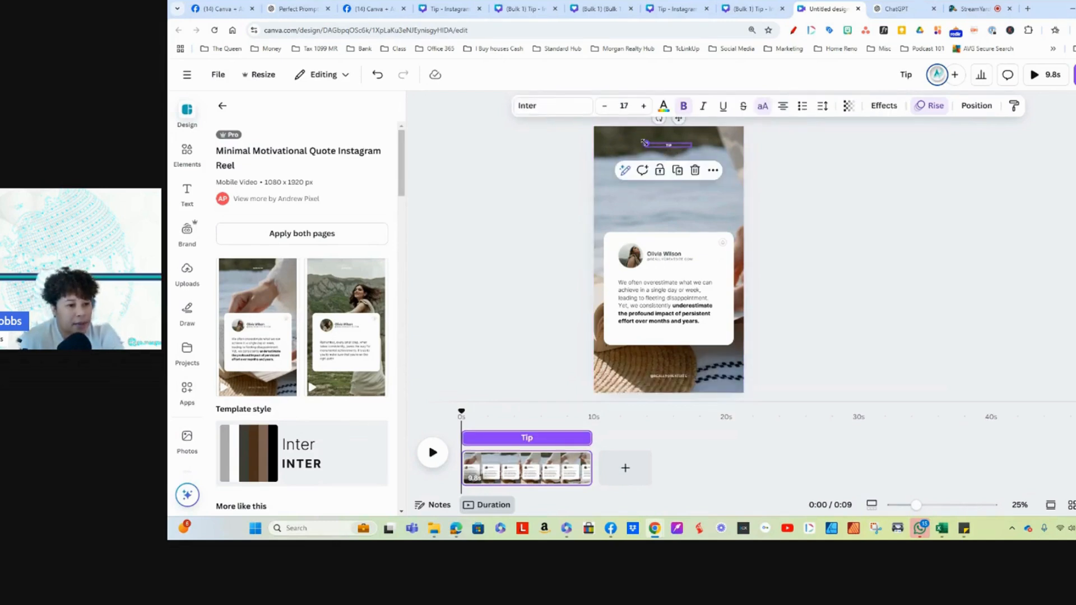
drag(645, 143, 586, 134)
drag(657, 144, 685, 186)
Step: Try Poppins for the Tip heading, and set its font to Brittany instead
click(549, 112)
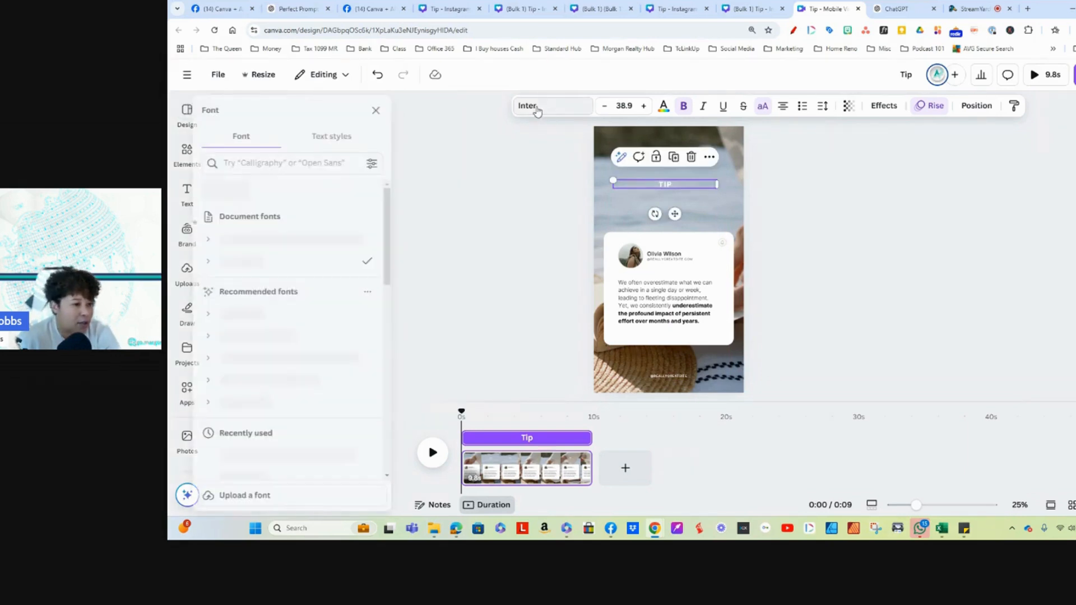
scroll(299, 357, down, 6)
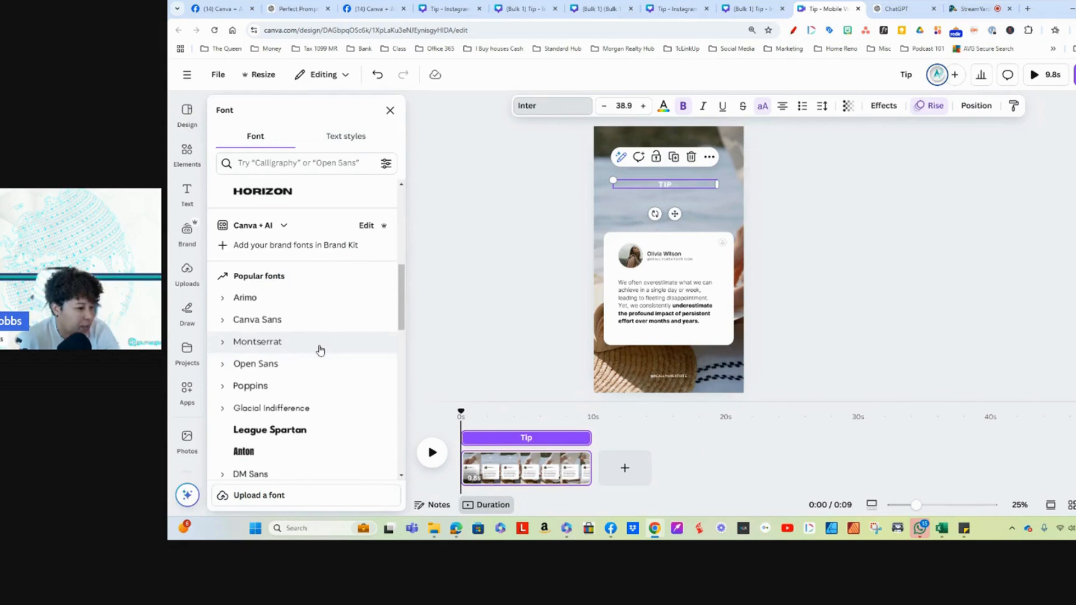
click(281, 385)
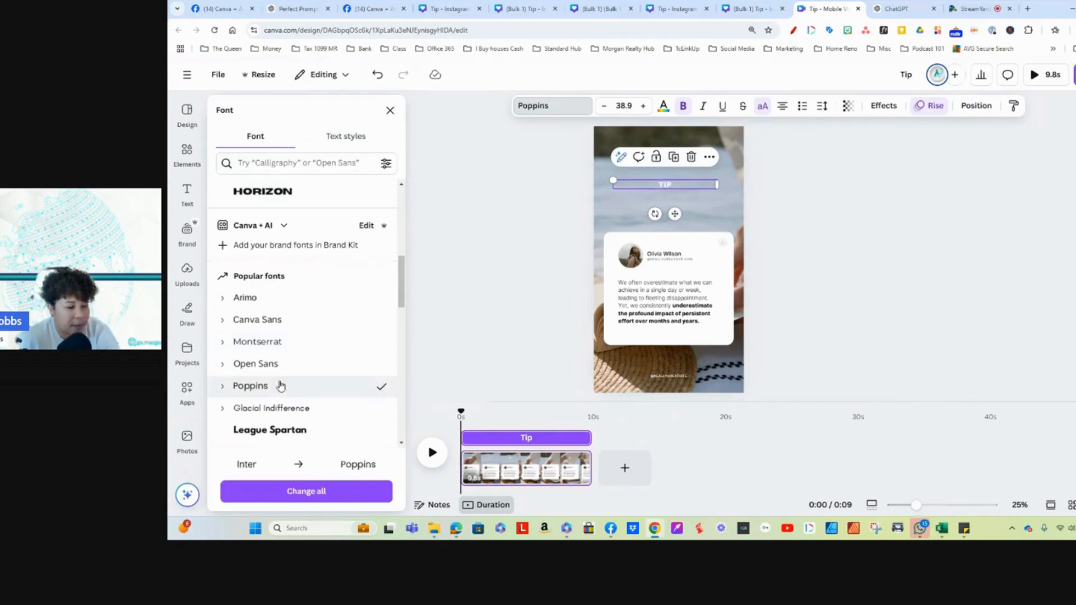
scroll(348, 353, down, 5)
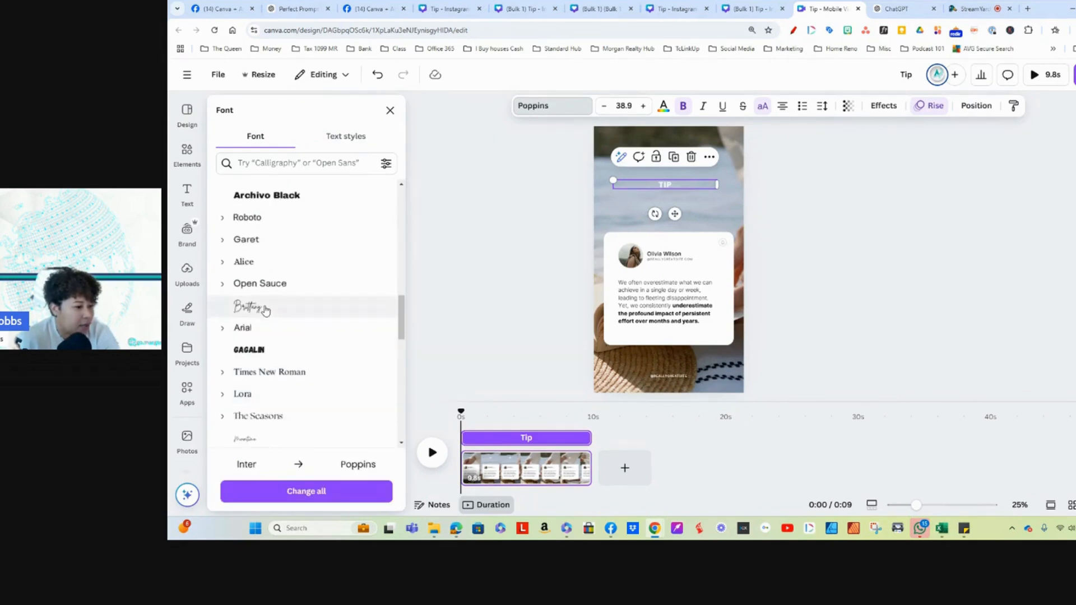
click(262, 306)
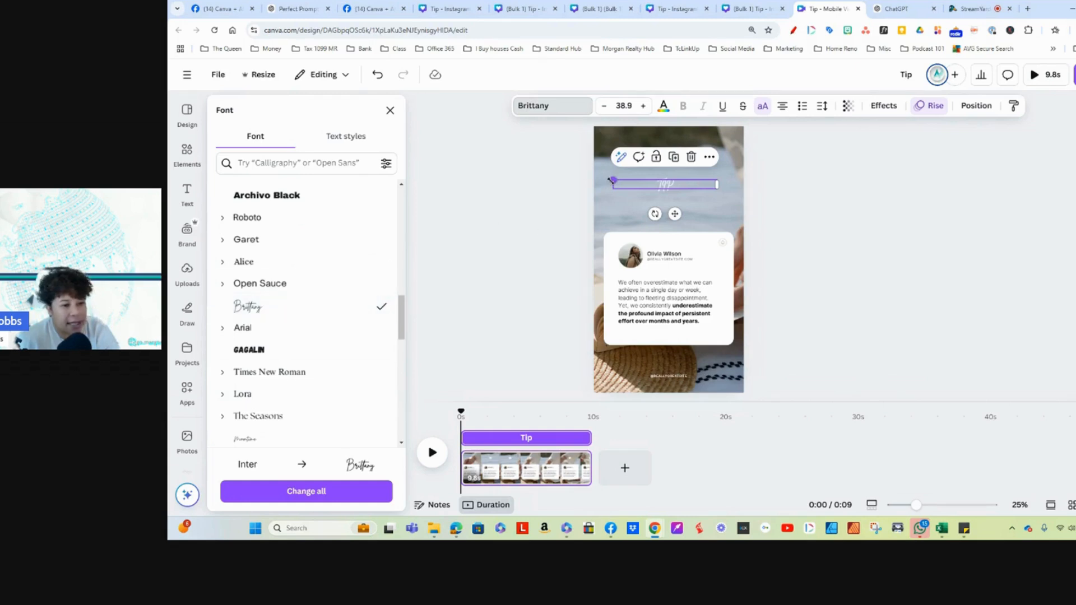
Step: Enlarge the Tip heading to size 53.5 and centre it horizontally above the quote card
drag(613, 180, 574, 163)
drag(676, 189, 698, 186)
click(672, 185)
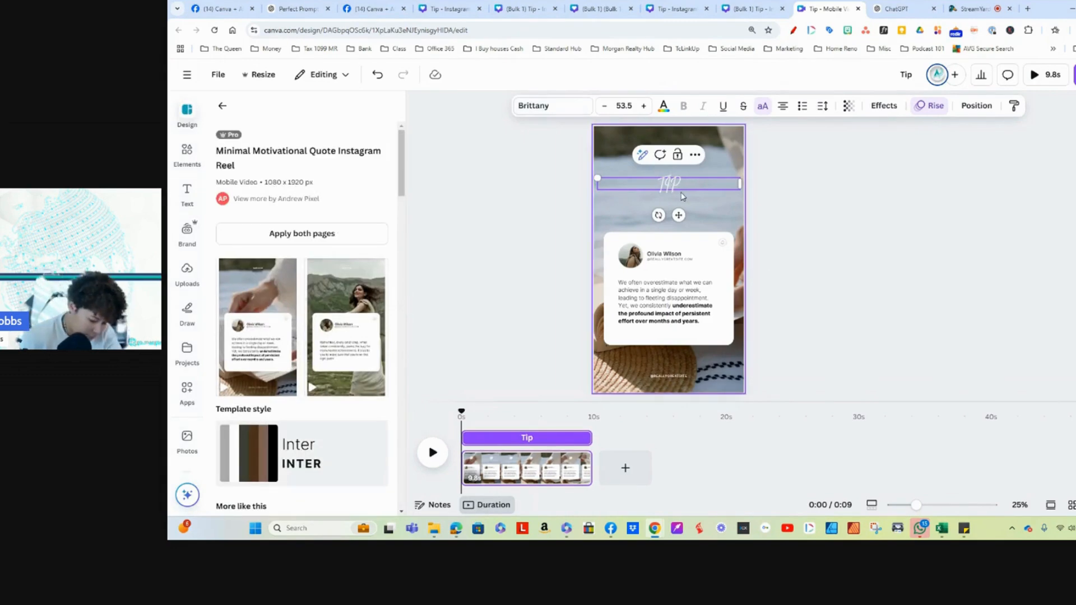
click(806, 201)
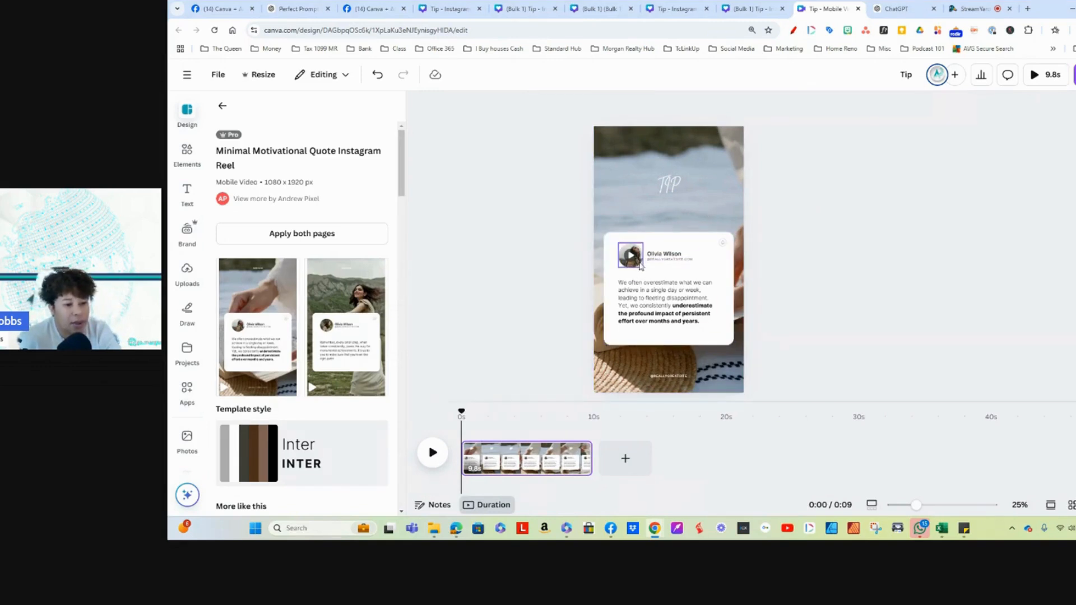
Step: Try detaching the profile video from its round frame on the quote card
click(635, 265)
right_click(632, 266)
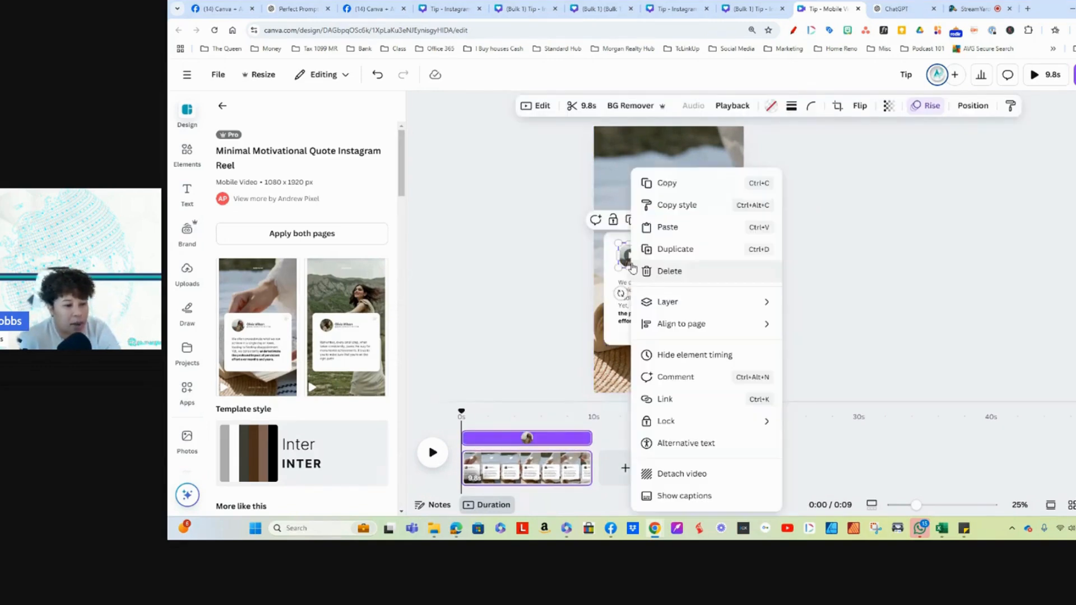
click(687, 474)
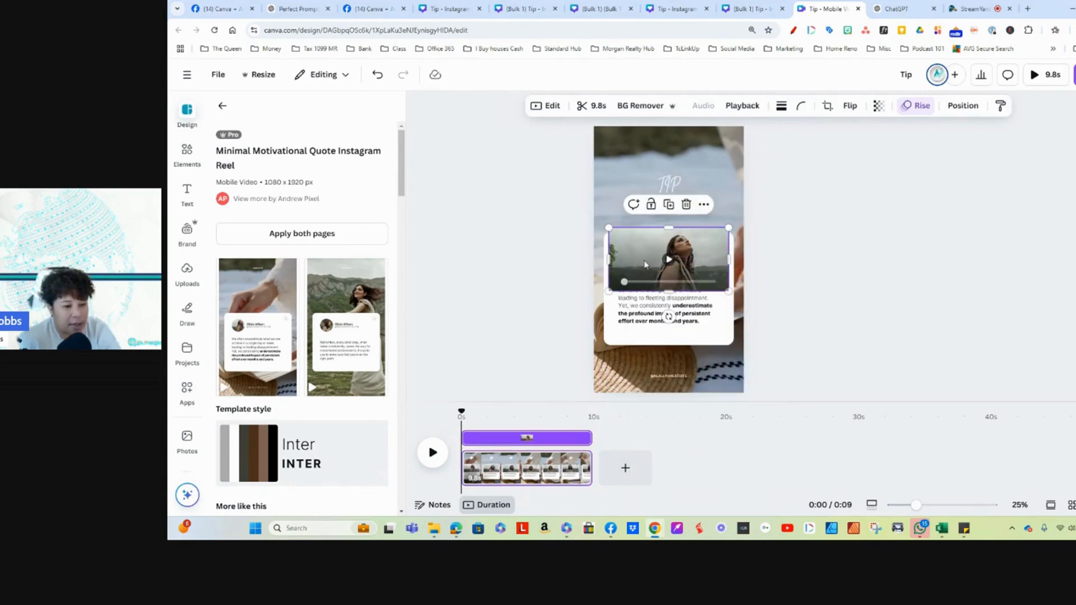
mouse_move(647, 255)
mouse_down()
mouse_move(650, 184)
mouse_move(625, 259)
mouse_move(634, 266)
mouse_up()
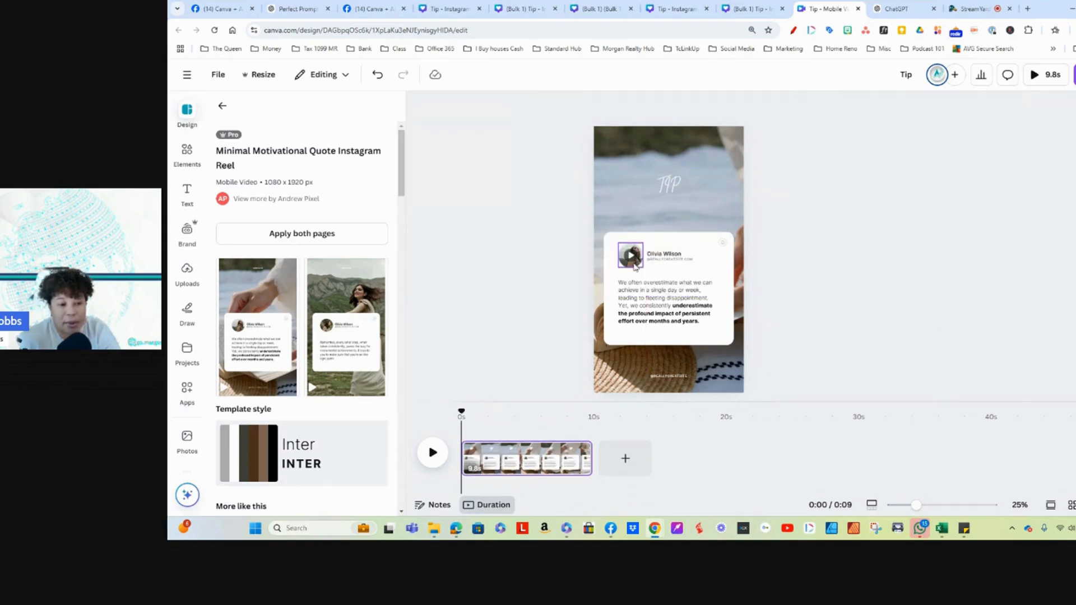
double_click(672, 257)
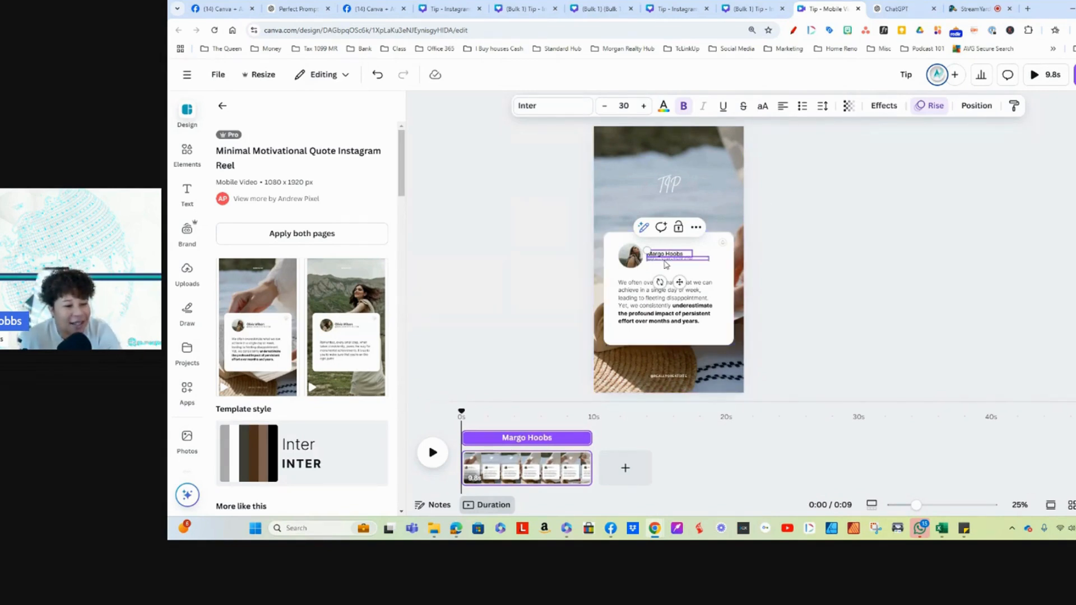
click(685, 262)
drag(686, 261, 682, 262)
double_click(690, 261)
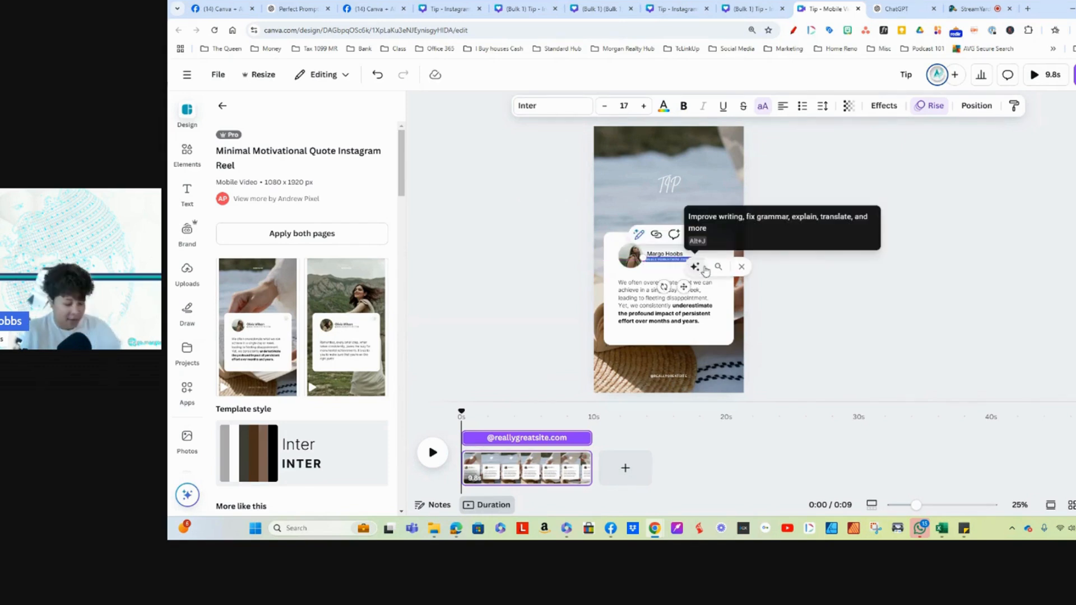
key(BackSpace)
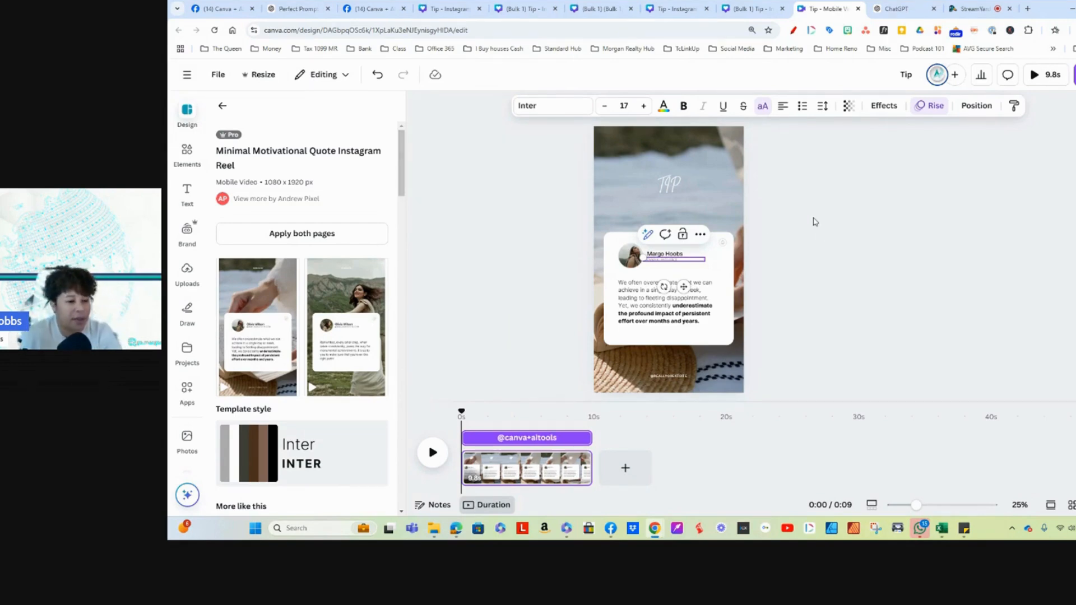
click(840, 261)
click(661, 374)
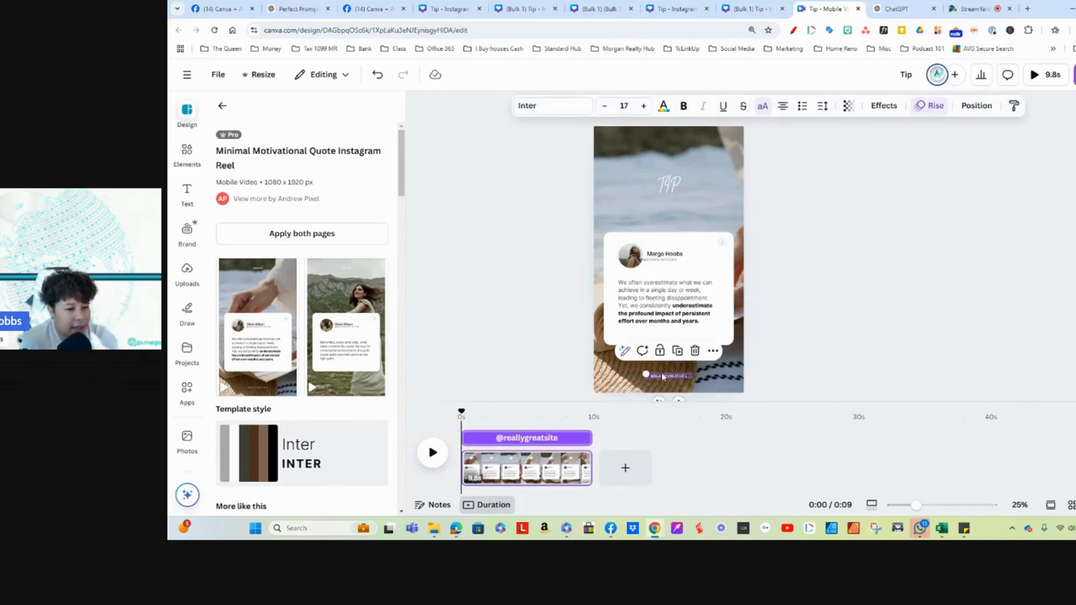
click(654, 261)
drag(685, 286, 671, 386)
click(687, 236)
click(658, 376)
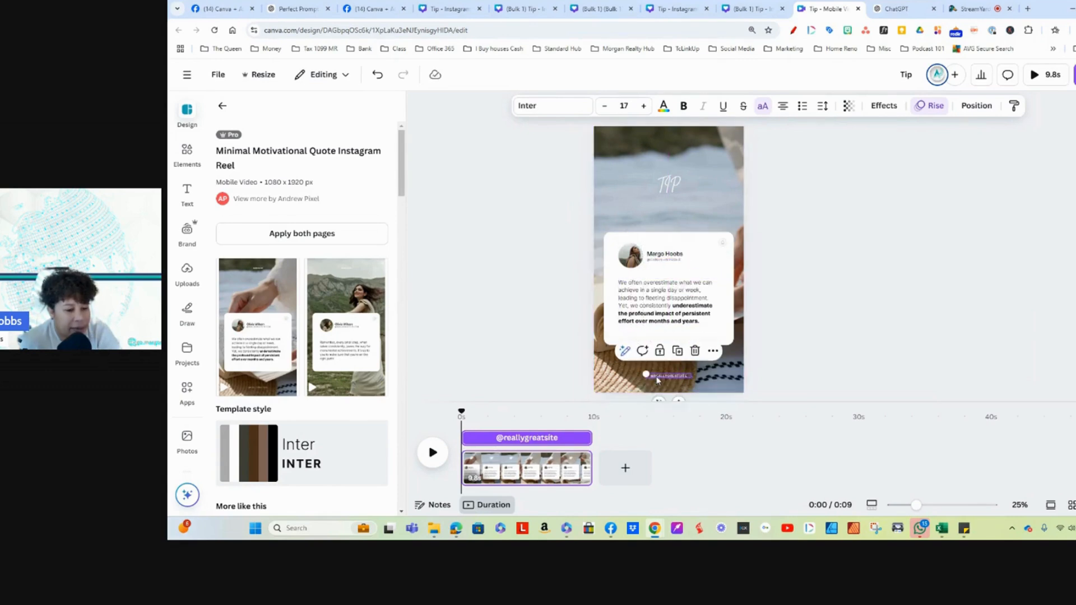
click(695, 351)
drag(652, 363, 662, 356)
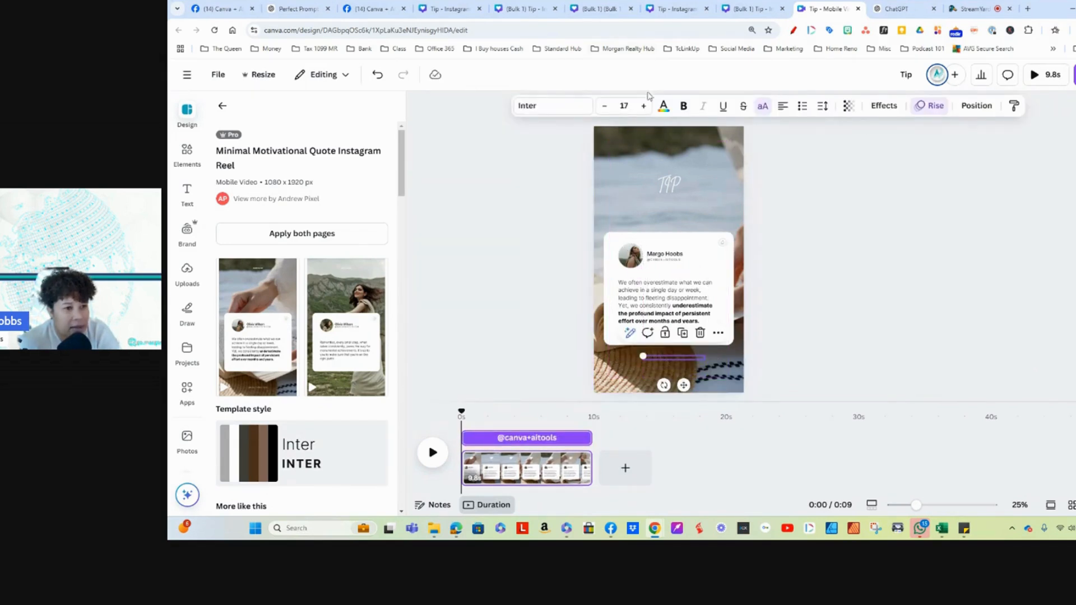
click(663, 107)
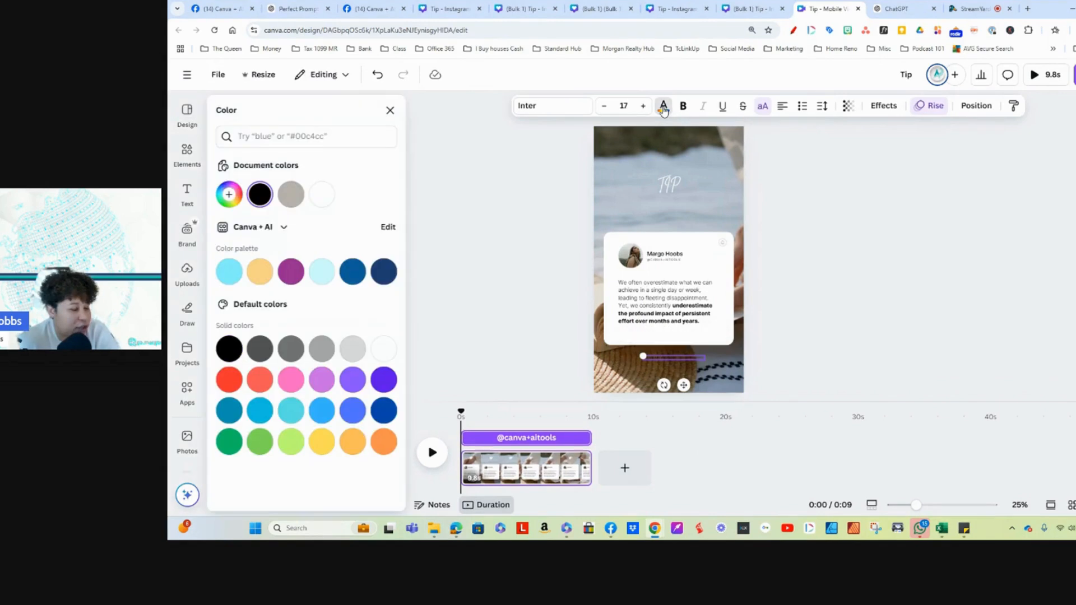
click(314, 195)
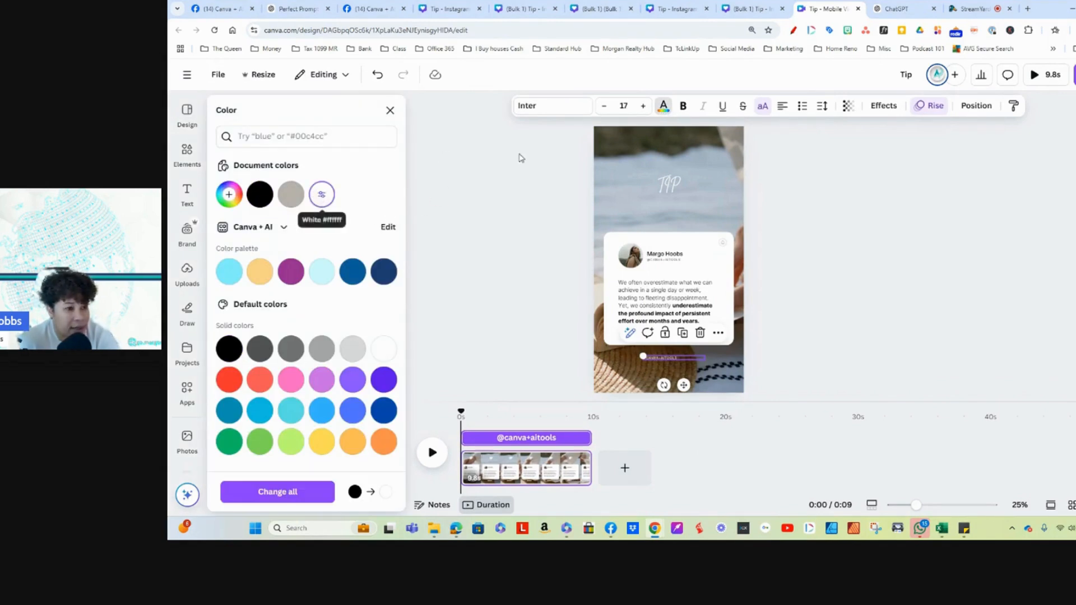
click(643, 106)
click(644, 106)
click(644, 106)
click(644, 106)
click(644, 106)
click(644, 106)
click(644, 106)
click(643, 106)
click(644, 106)
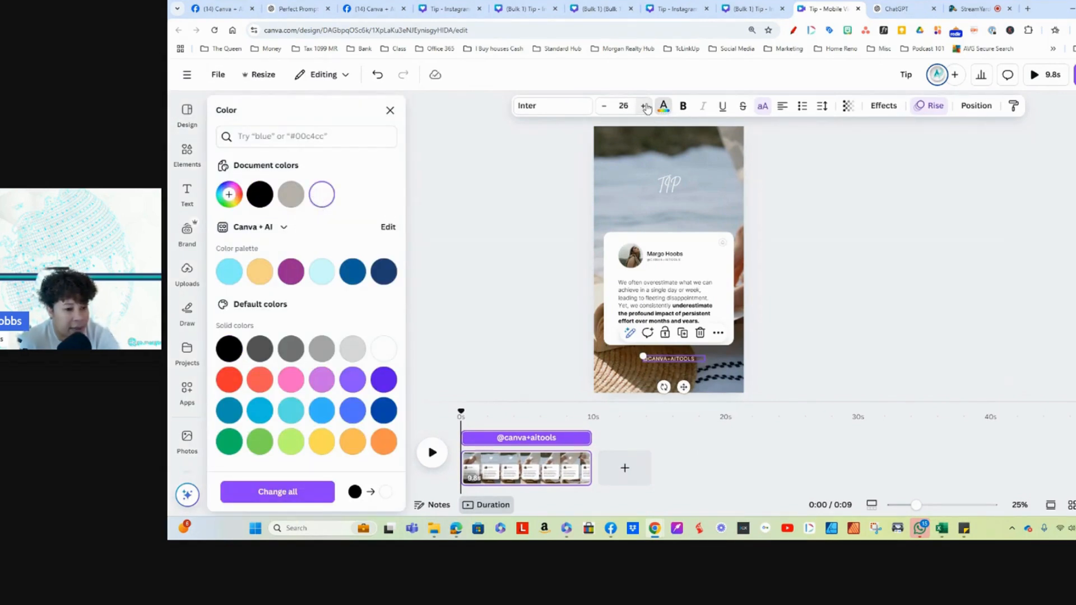
click(661, 357)
Step: Try Times New Roman for the Tip heading, and set its font to Moontime instead
click(678, 187)
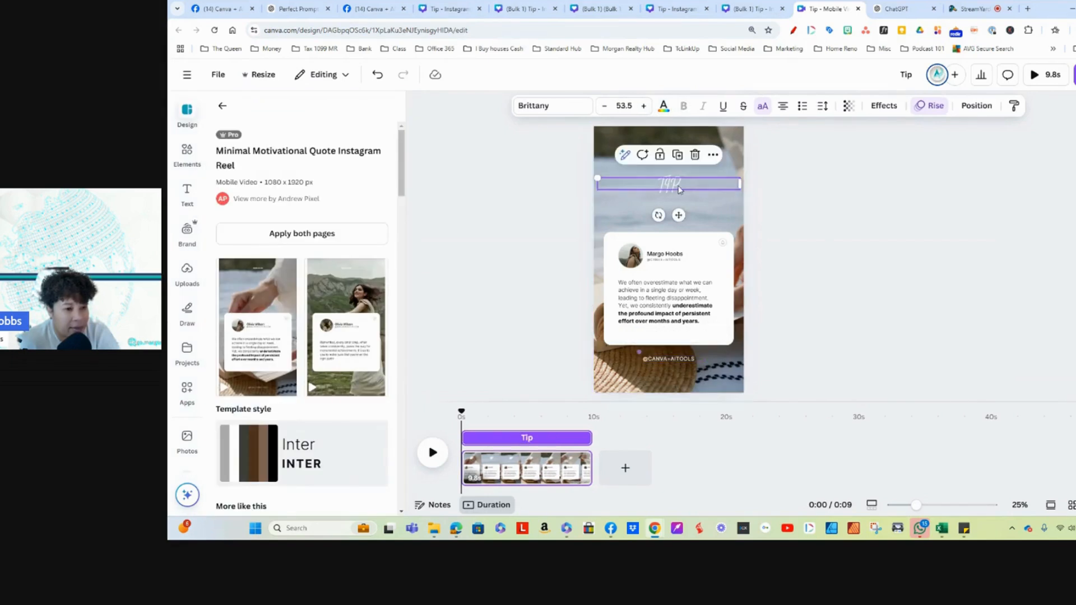
click(549, 106)
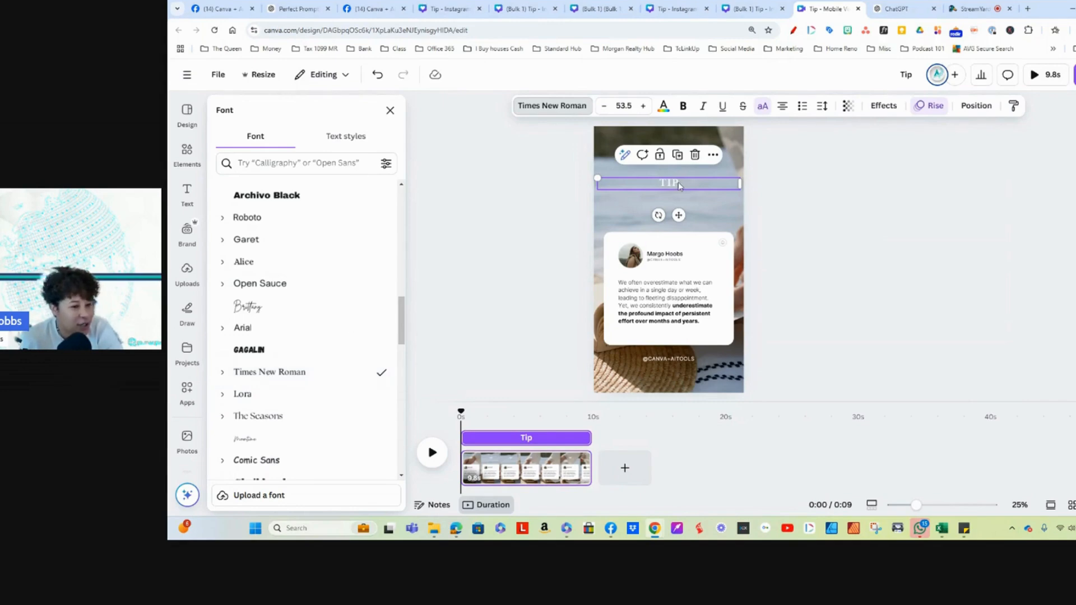
scroll(264, 444, down, 3)
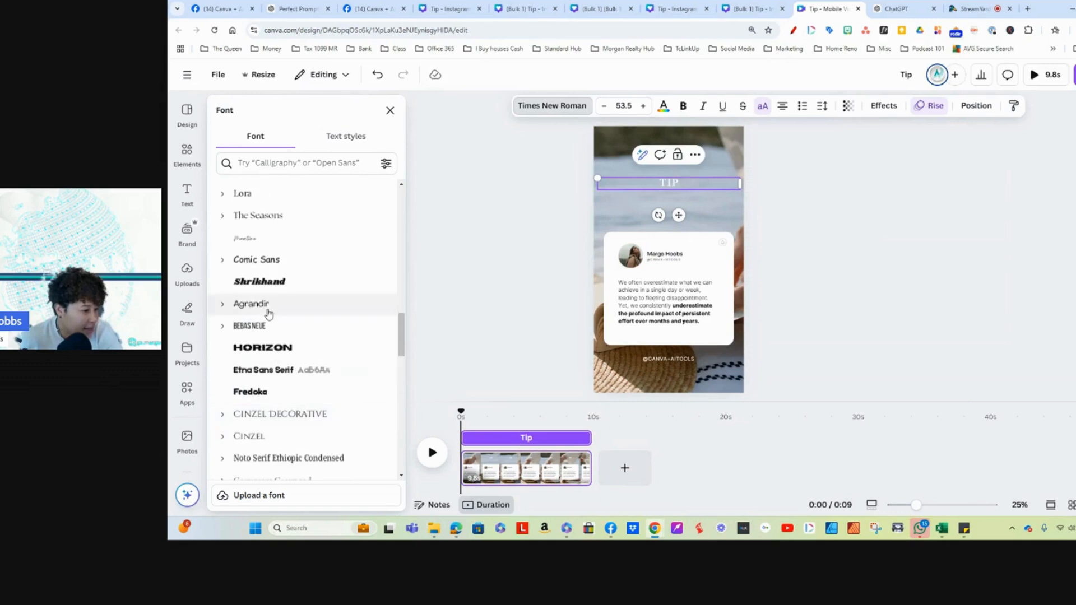
click(263, 245)
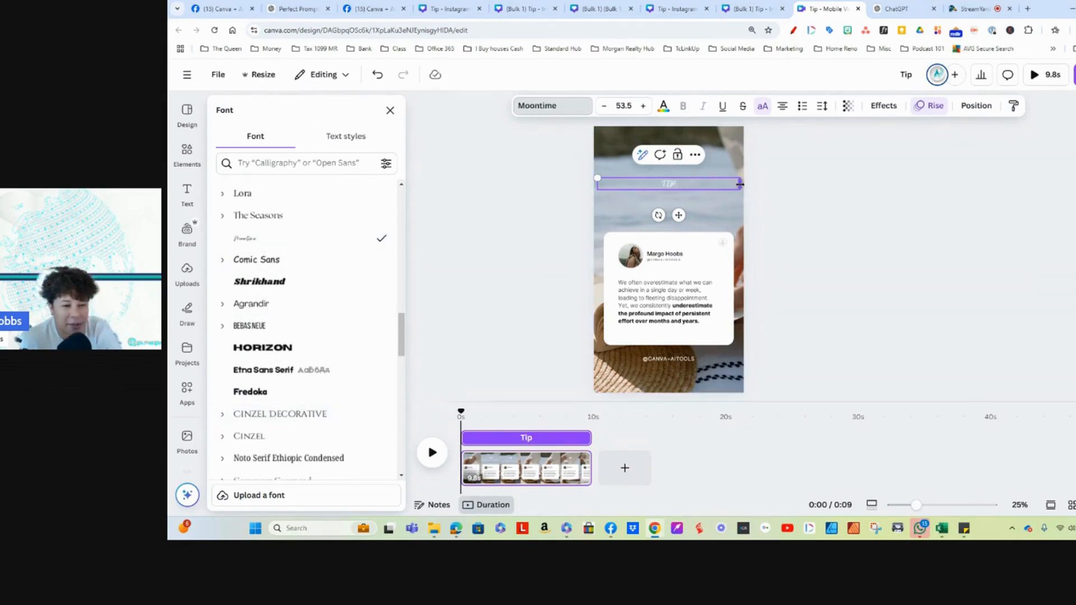
Step: Narrow the Tip heading's text box and reposition it above the quote card
drag(740, 183, 674, 220)
double_click(628, 183)
mouse_move(639, 183)
mouse_down()
mouse_move(621, 178)
mouse_move(630, 181)
mouse_up()
Step: Adjust both ends of the background video's trim so the clip lasts 14.2 seconds
click(719, 158)
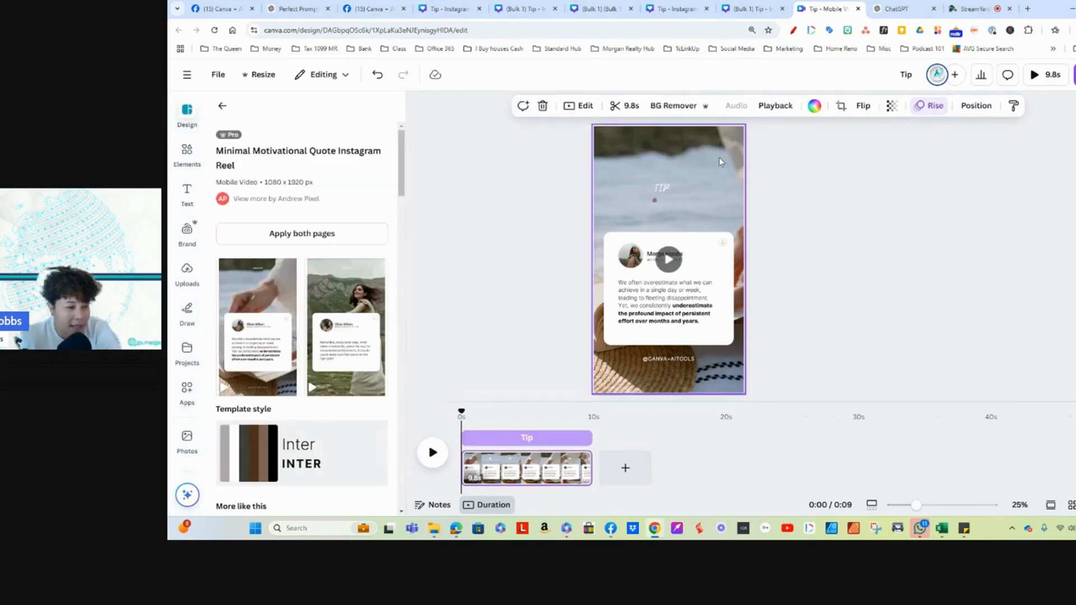
click(620, 107)
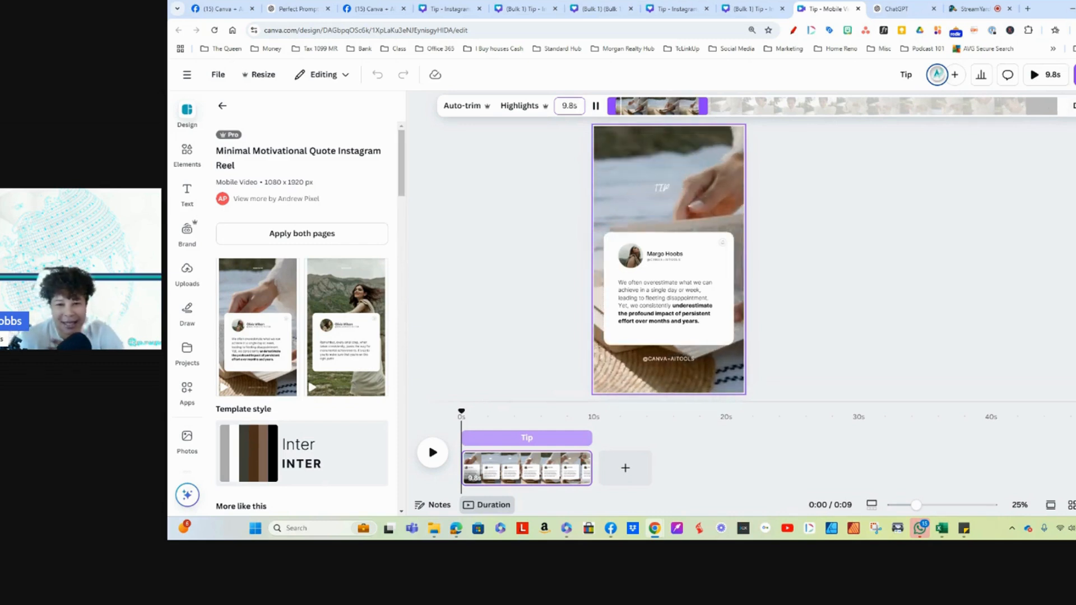
drag(1056, 110, 744, 120)
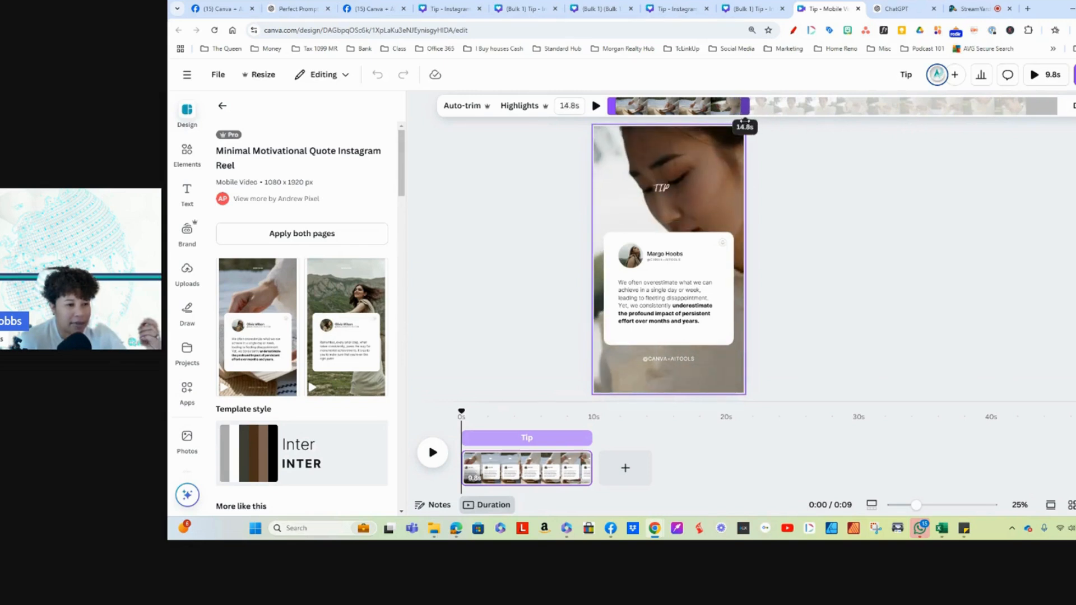
click(596, 105)
drag(605, 106, 614, 106)
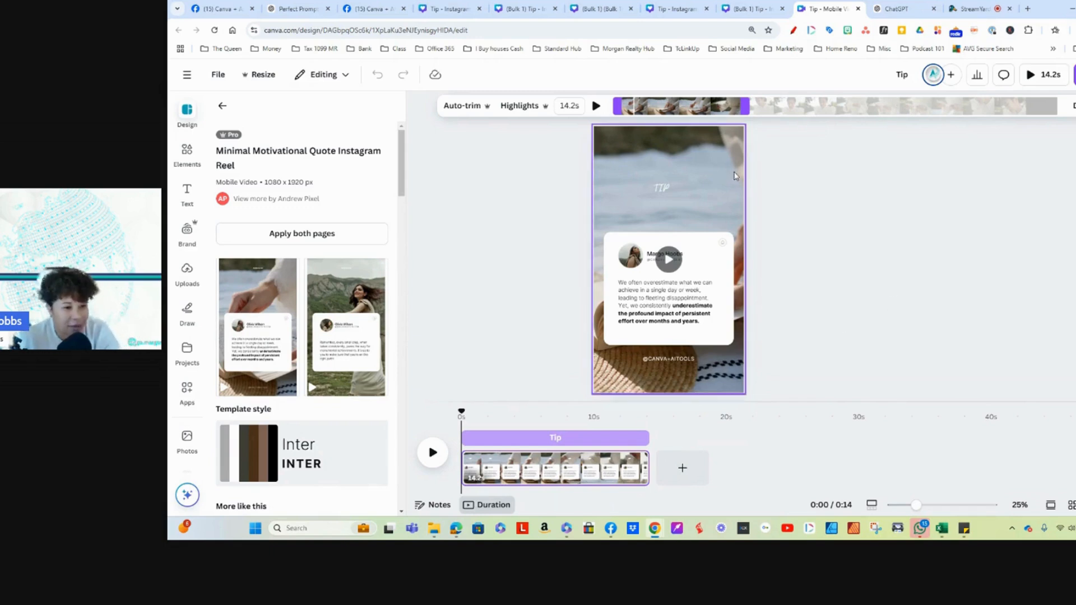
Step: Enlarge the Tip heading to size 103 and place it just above the quote card
click(682, 193)
drag(628, 181, 661, 205)
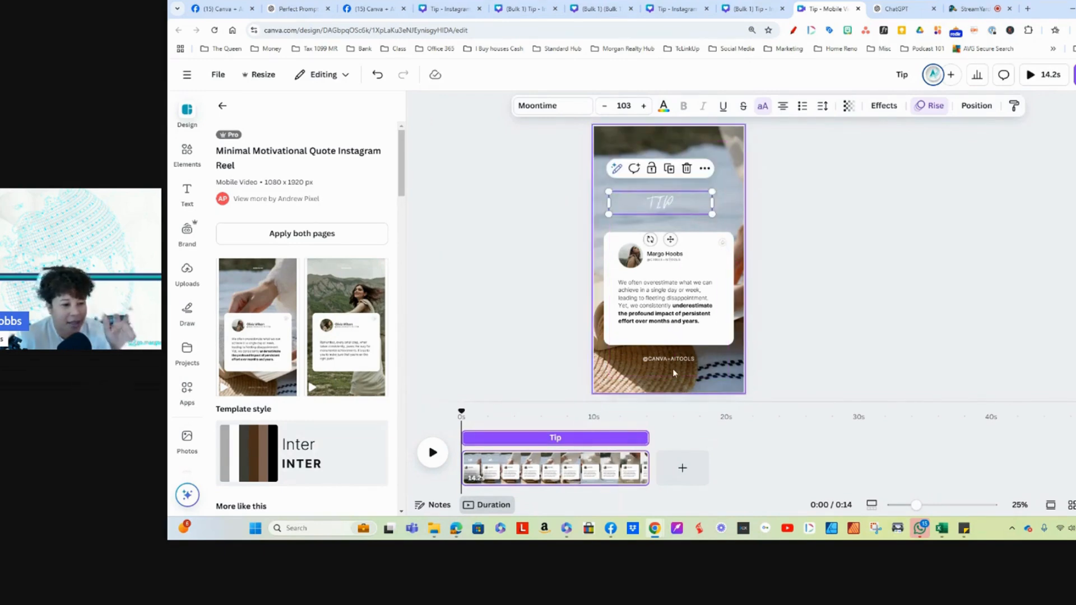
Step: Replace the profile video on the quote card with the uploaded red-top portrait, cropping it and dropping it into the round frame
right_click(632, 258)
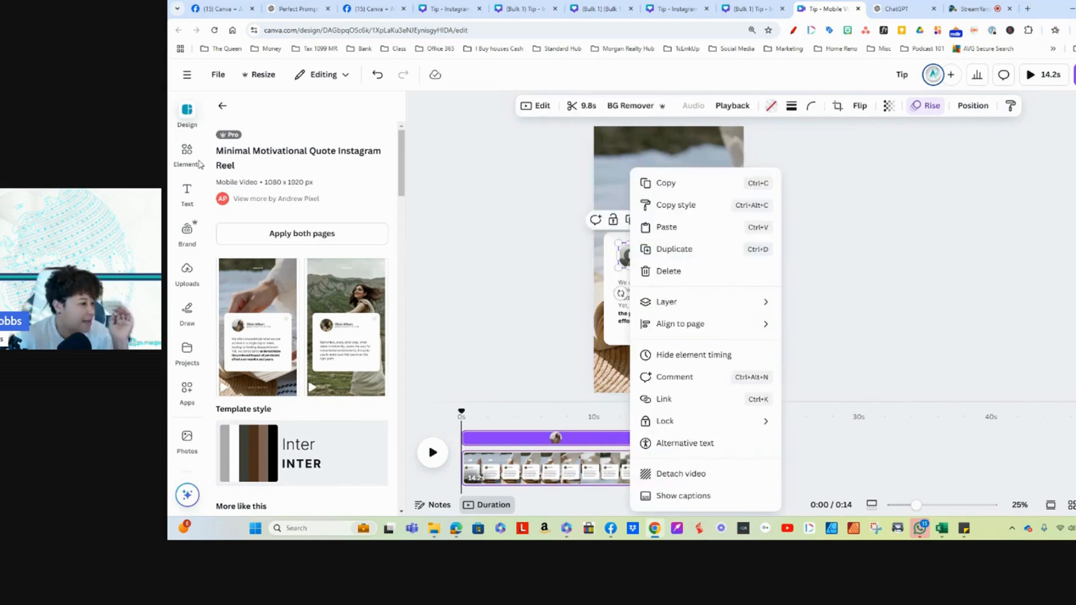
click(187, 350)
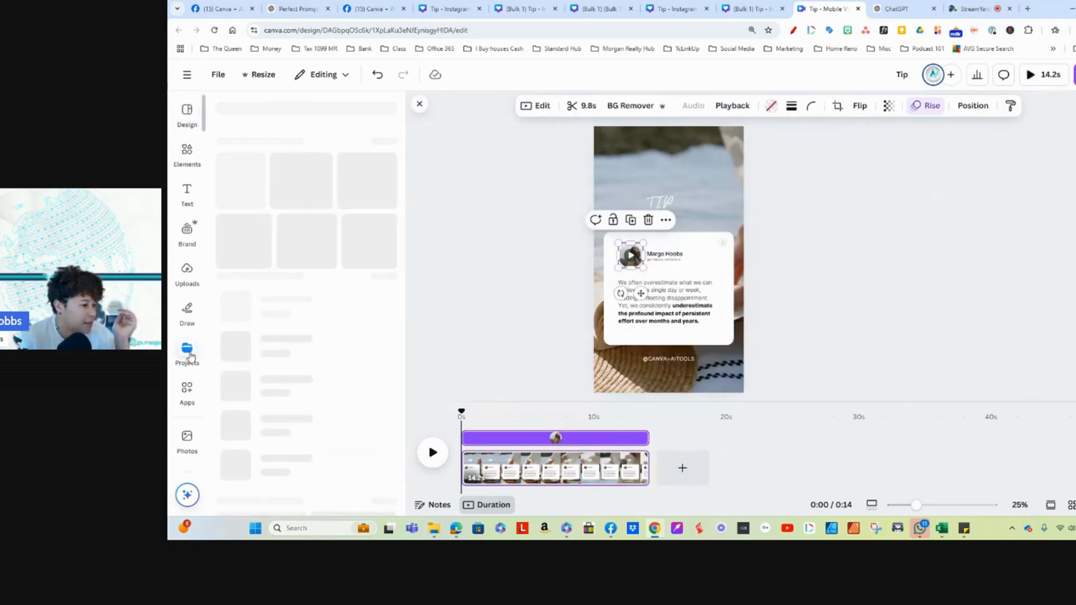
click(187, 271)
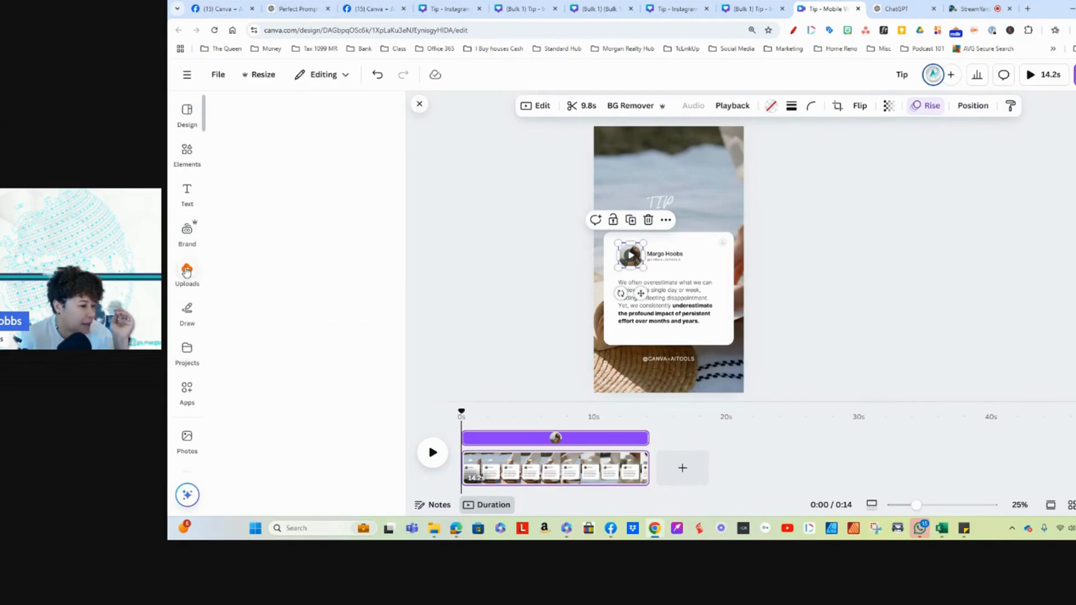
click(233, 352)
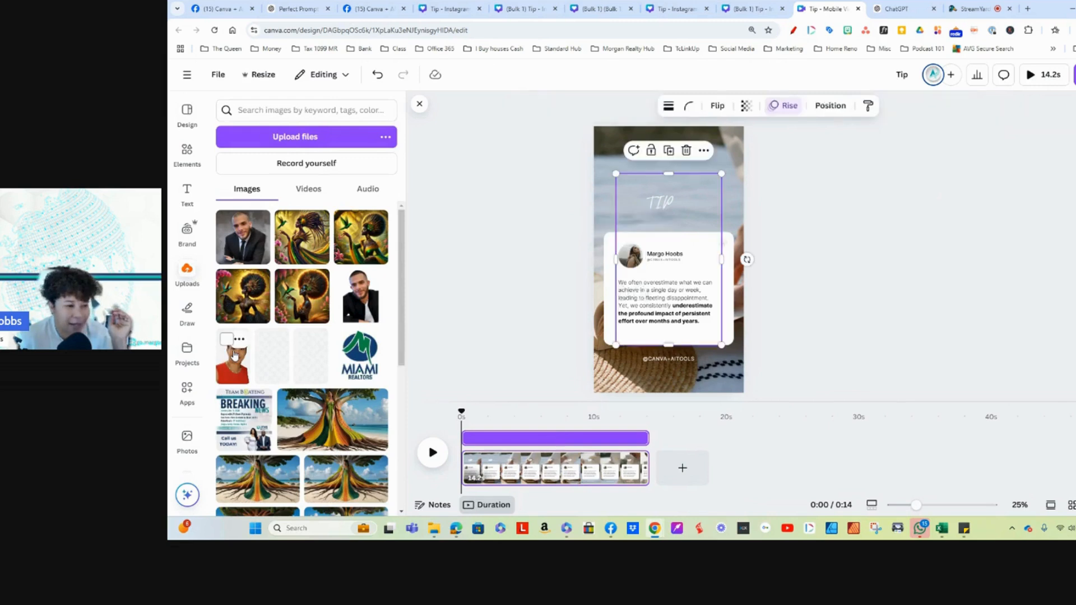
drag(700, 212, 657, 225)
drag(646, 330, 649, 279)
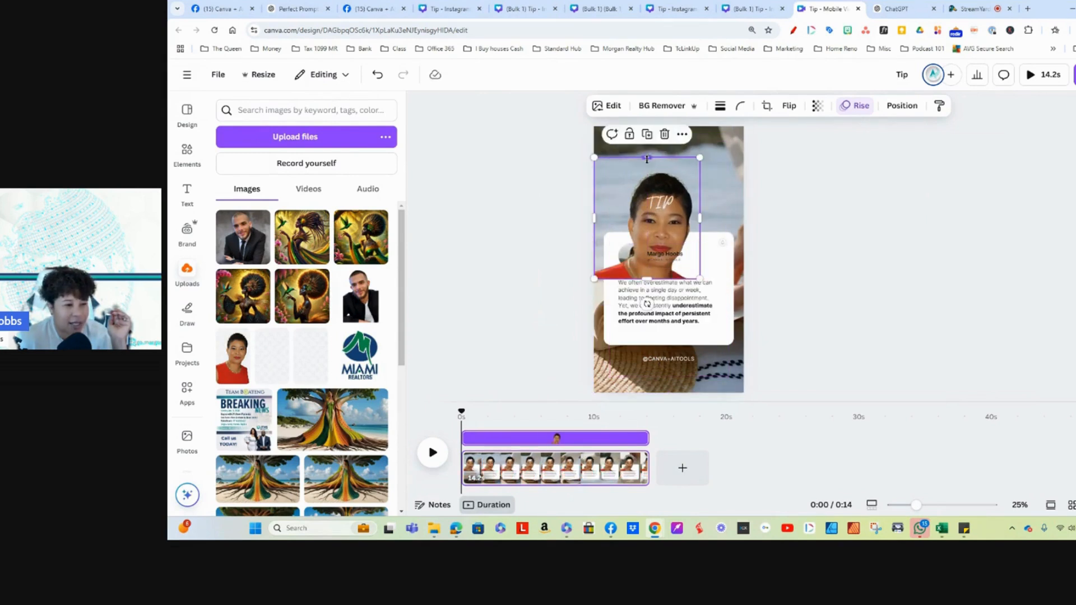
drag(646, 160, 649, 169)
drag(637, 193, 634, 251)
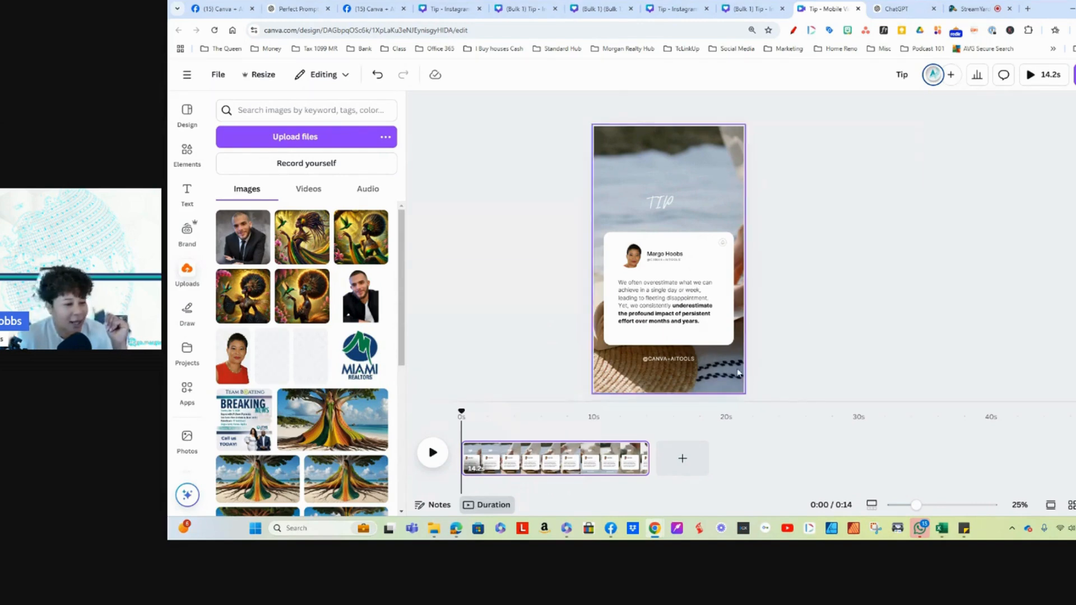
Step: Delete the small grey icon in the quote card's upper-right corner
click(723, 246)
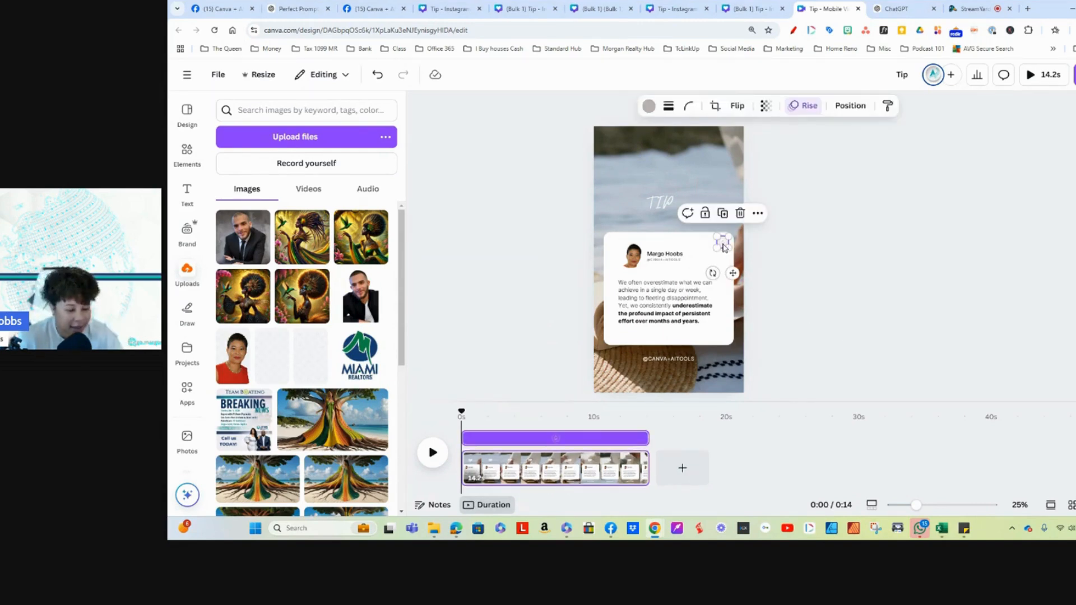
click(783, 256)
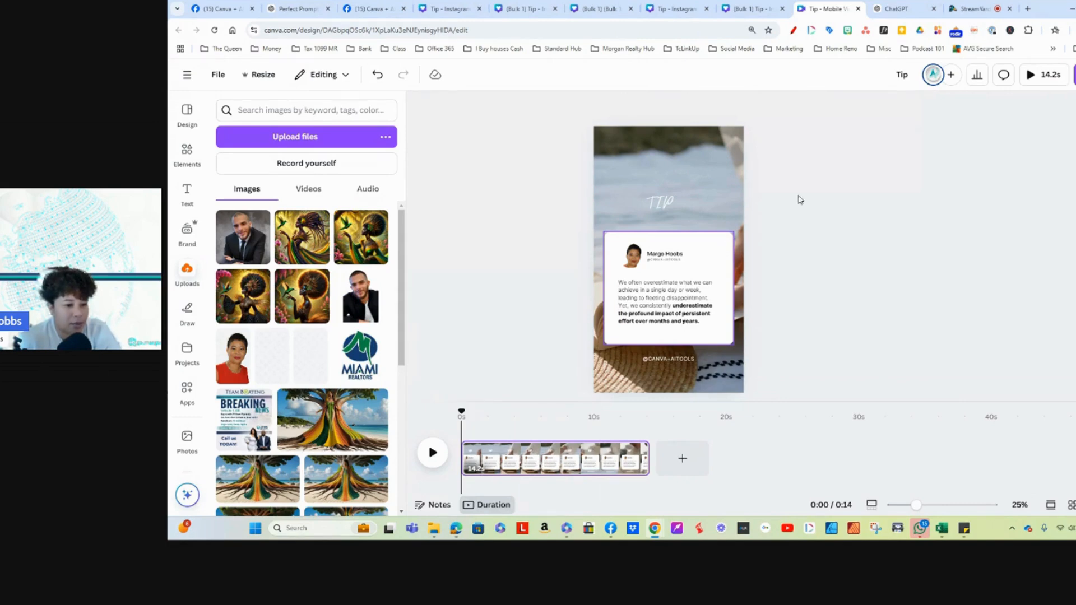
Step: Give the quote card a solid border with a weight of 9
click(723, 248)
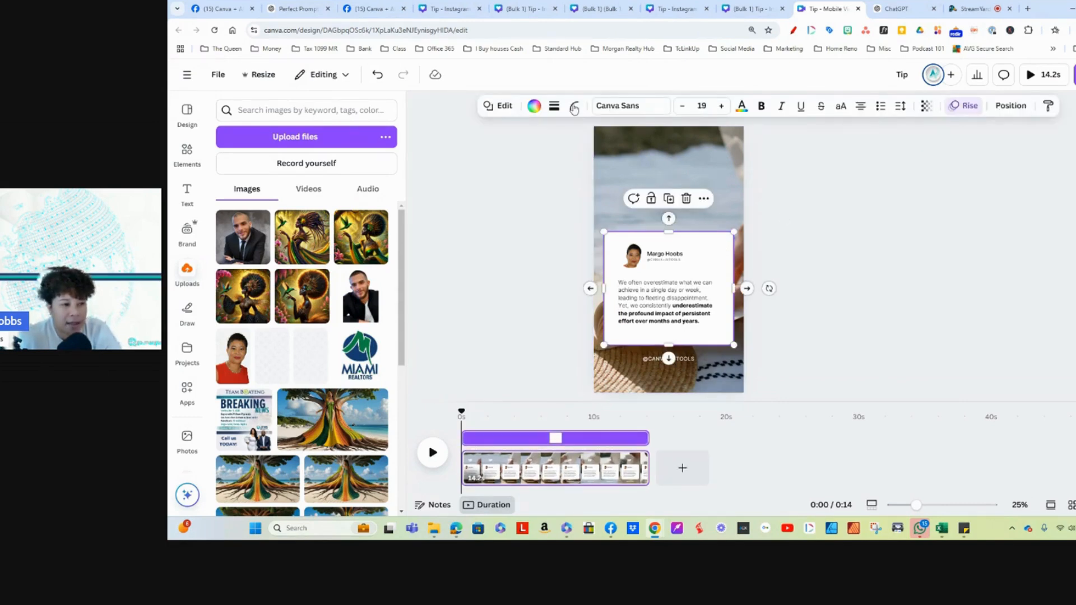
click(572, 108)
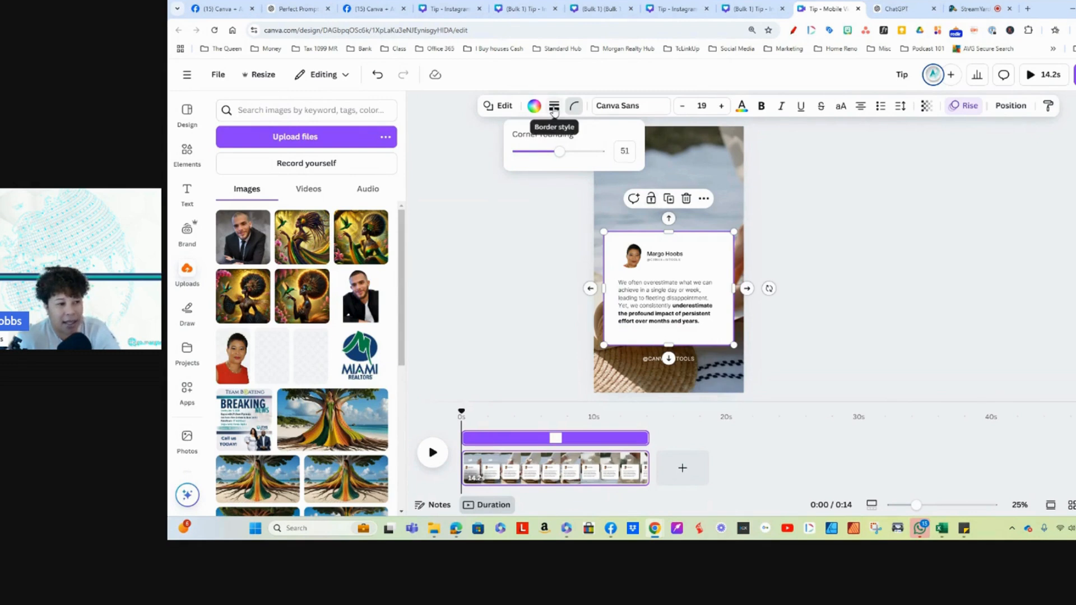
click(553, 106)
click(524, 141)
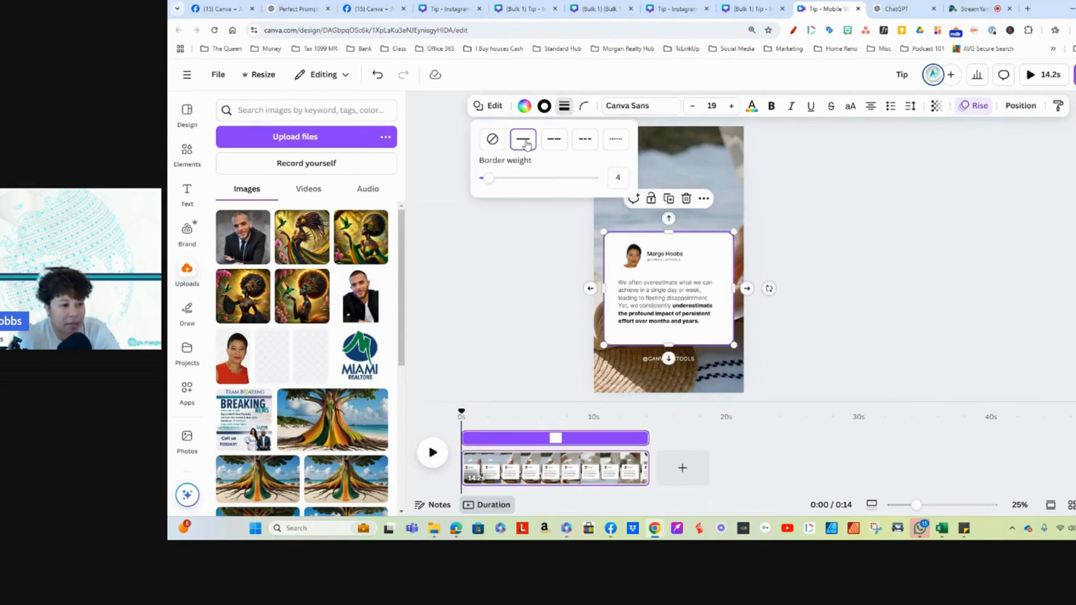
drag(489, 182, 493, 181)
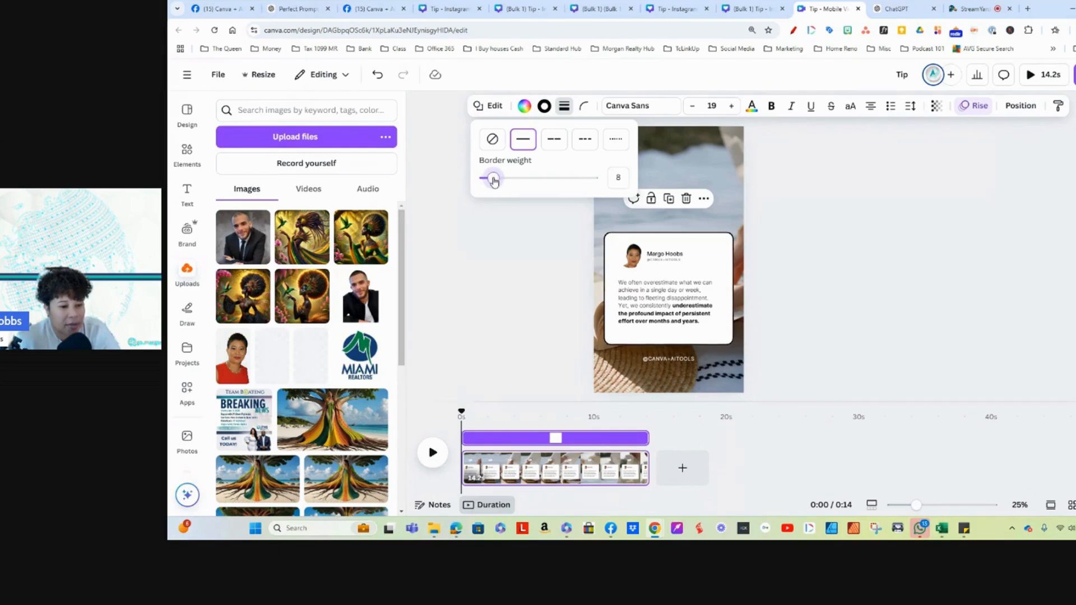
click(521, 110)
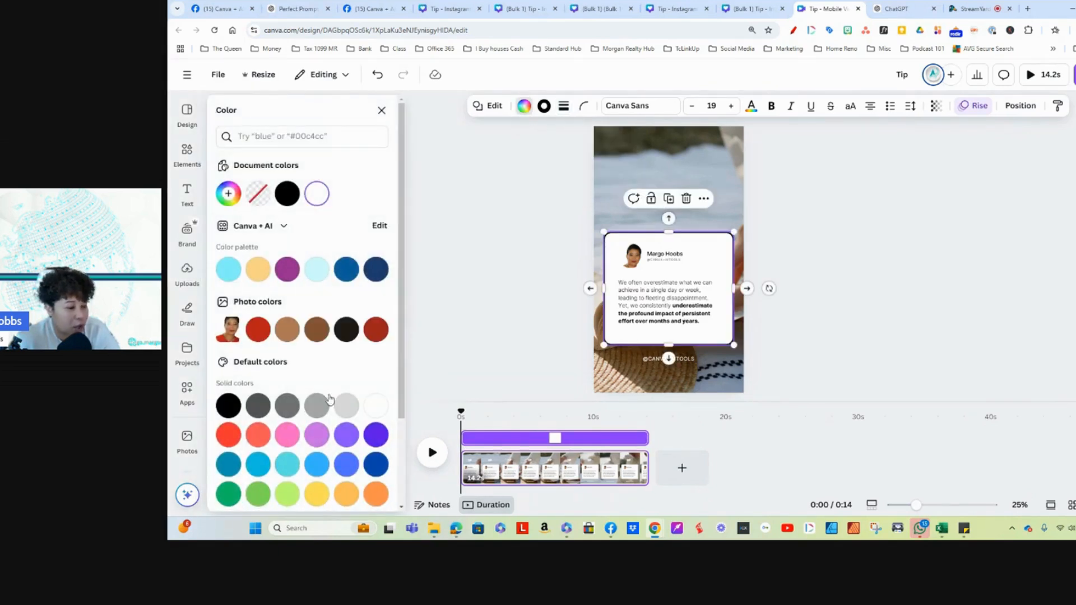
scroll(330, 399, down, 2)
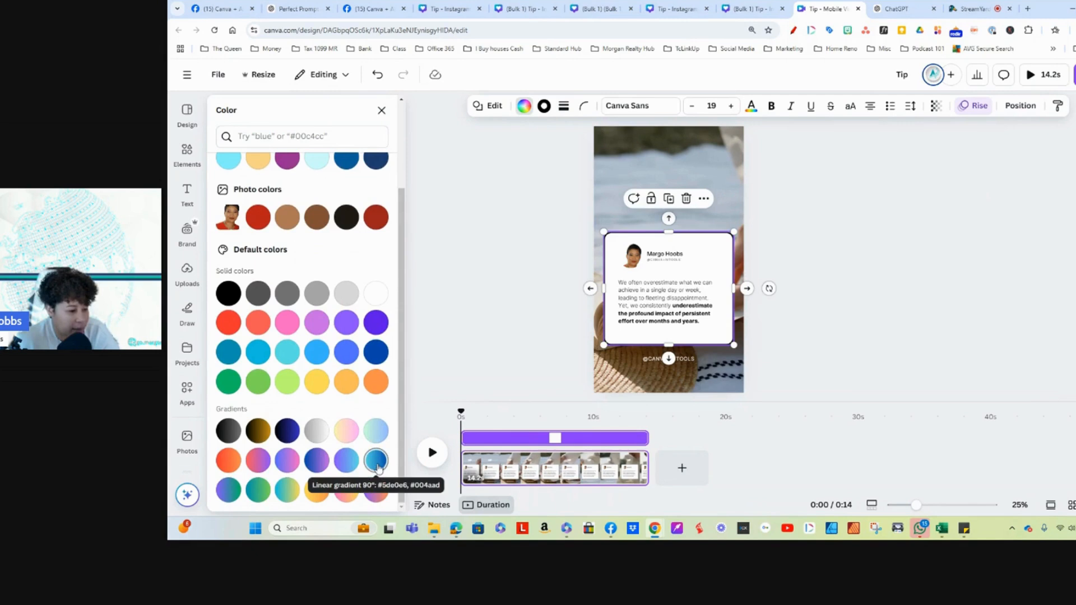
click(378, 465)
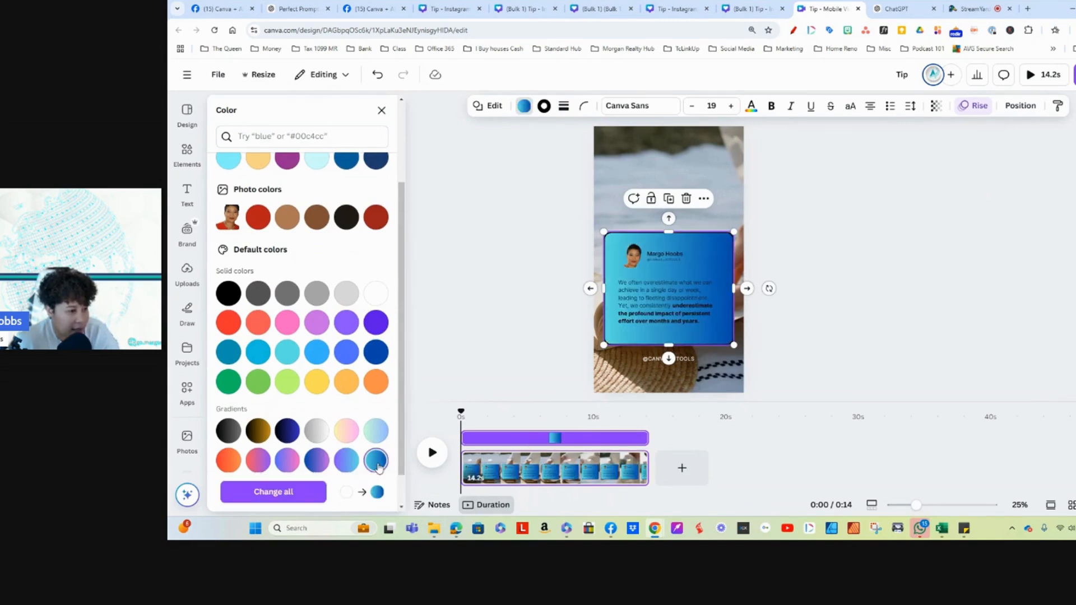
click(378, 74)
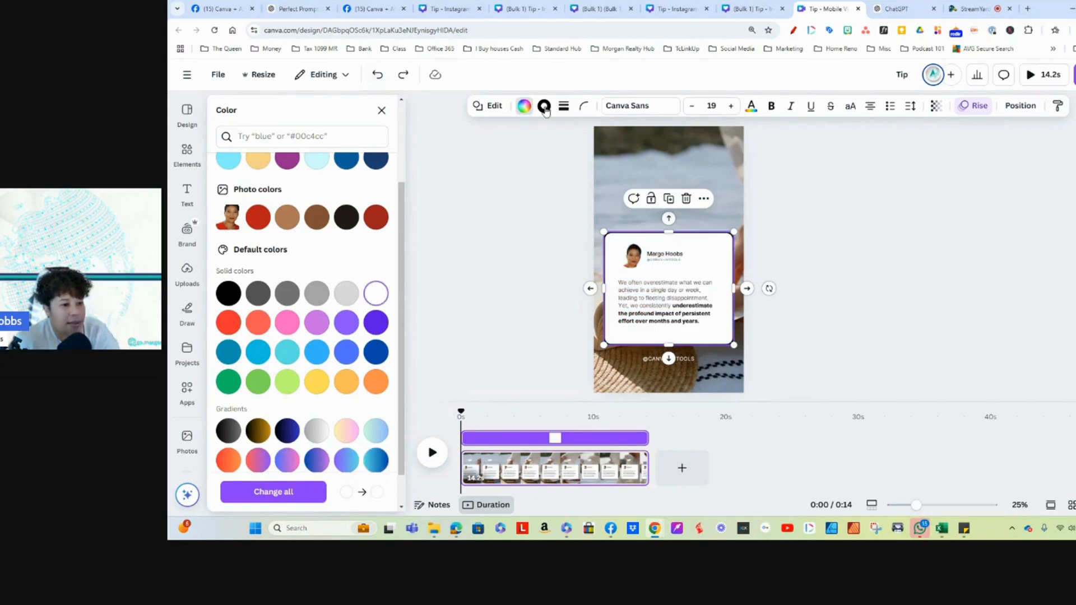
Step: Set the quote card's border colour to the default 90° linear gradient from #5de0e6 to #004aad
click(544, 107)
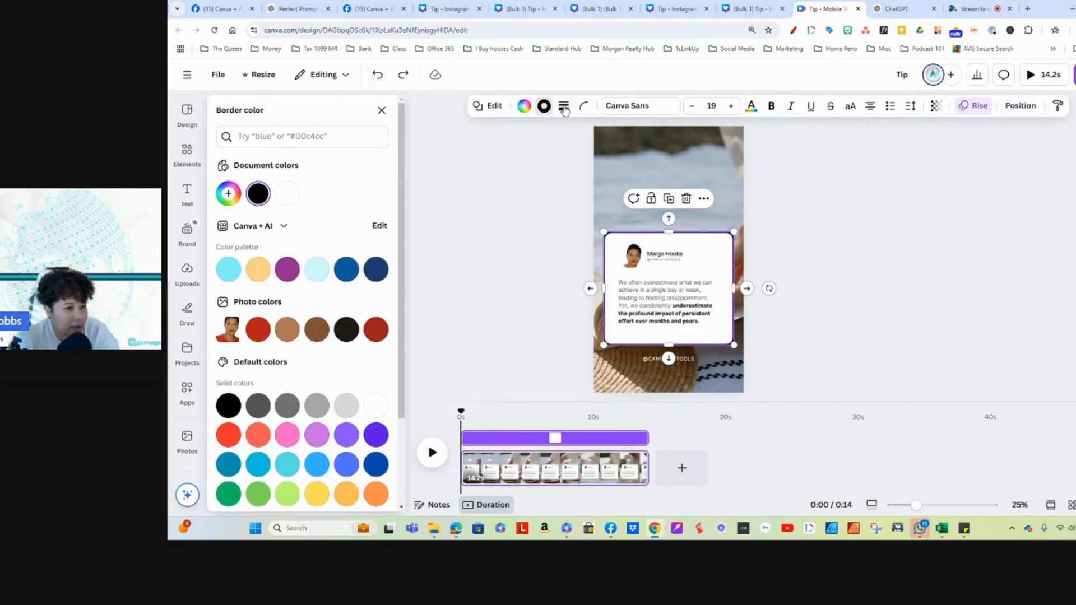
scroll(340, 450, down, 2)
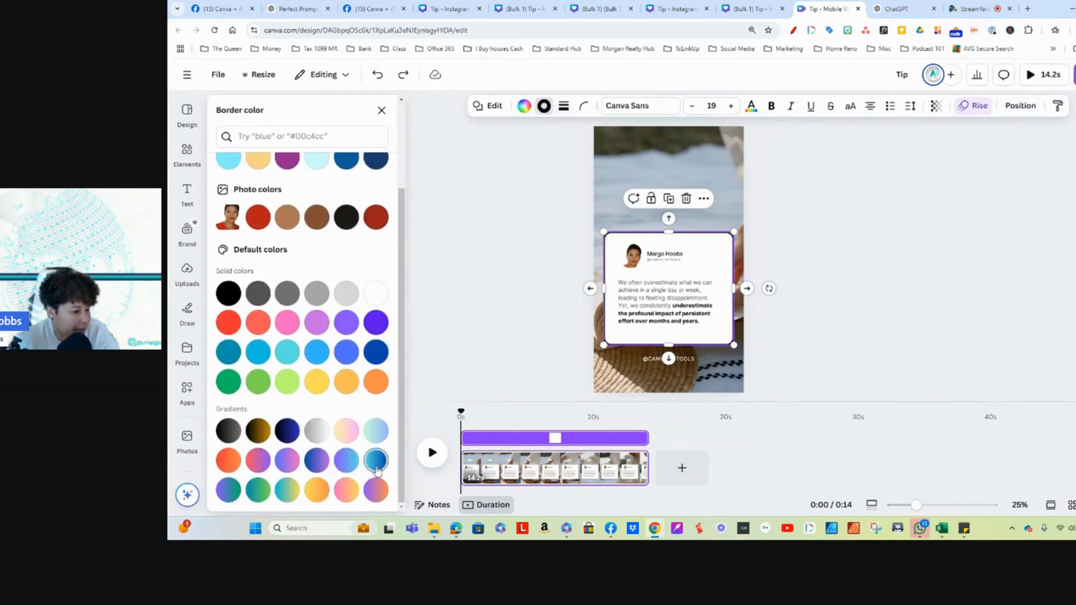
click(378, 465)
click(782, 224)
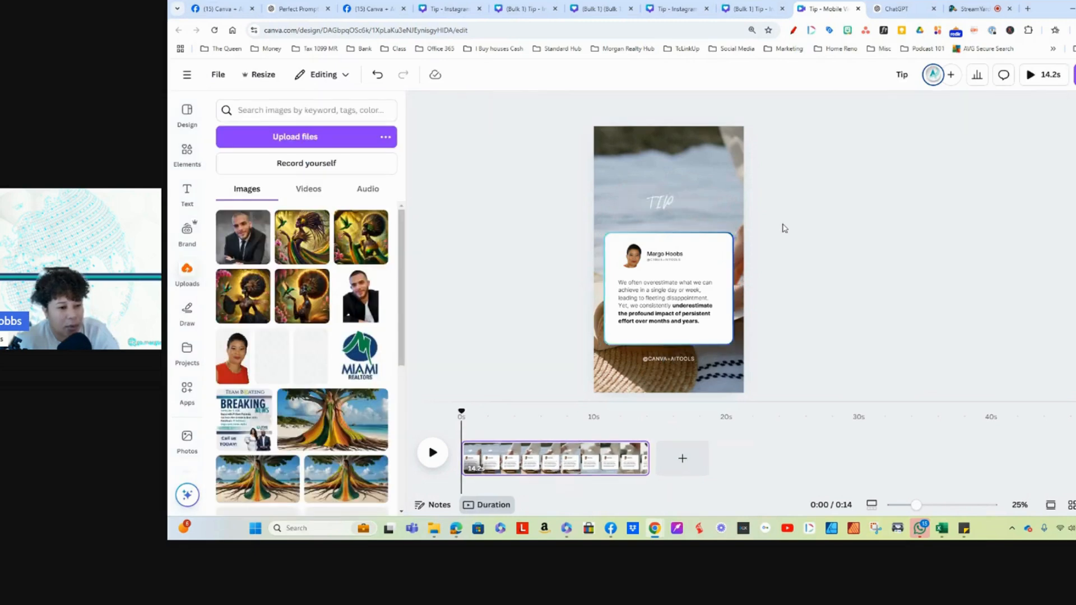
click(626, 238)
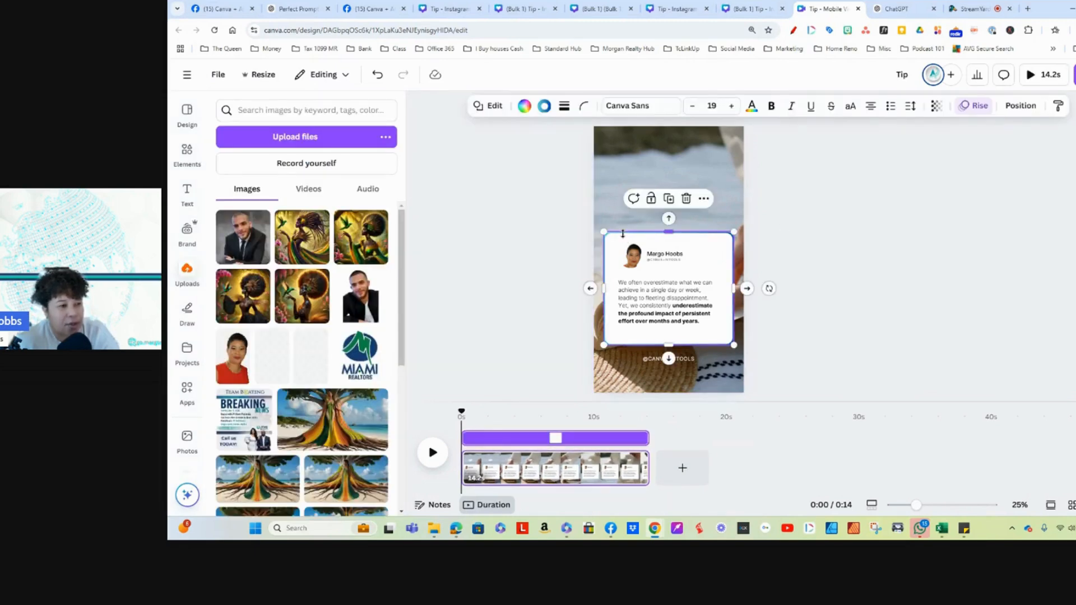
click(544, 108)
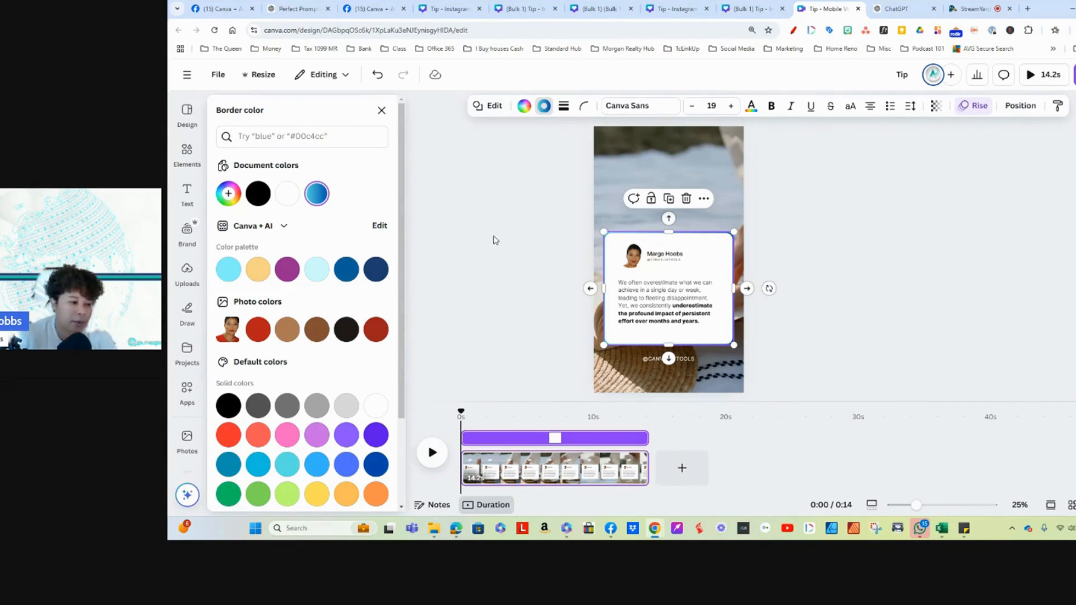
click(381, 111)
click(849, 257)
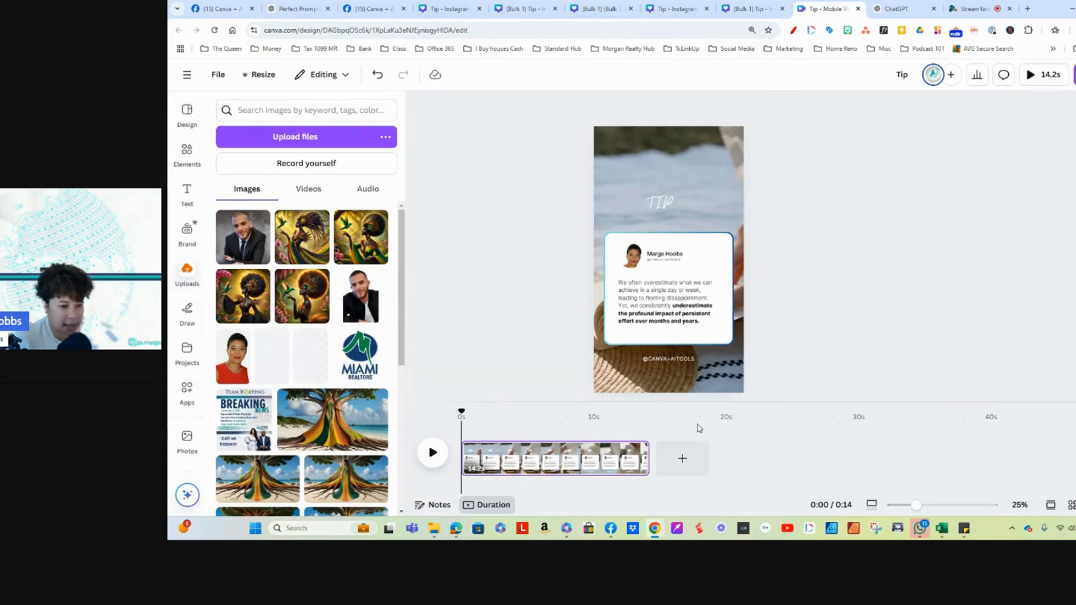
click(670, 363)
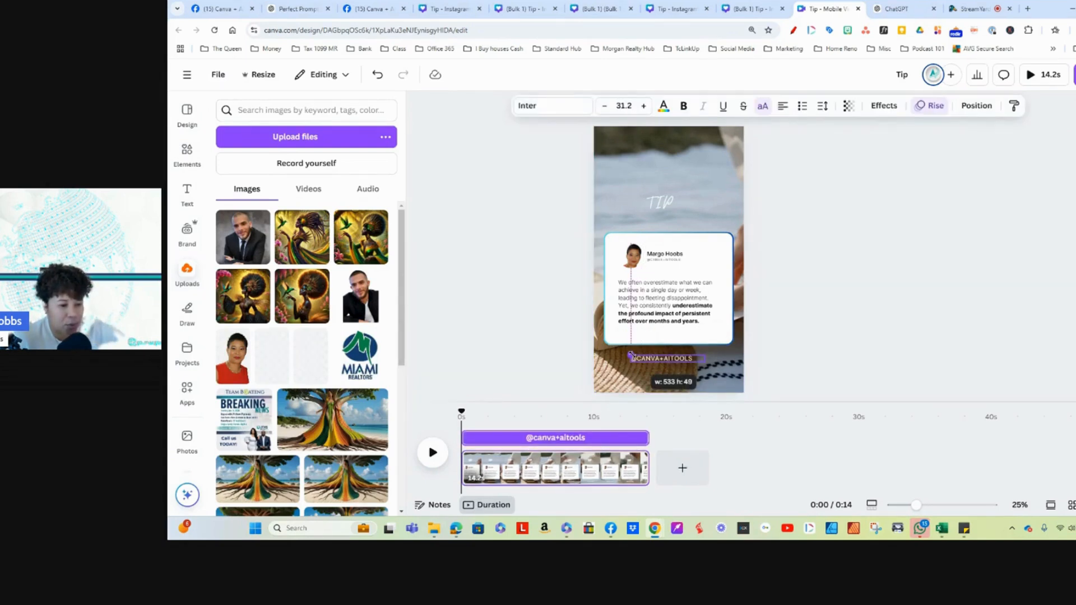
Step: Find the Bulk create app and upload the motivational_quotes_for_creators file from Downloads as its data
click(187, 388)
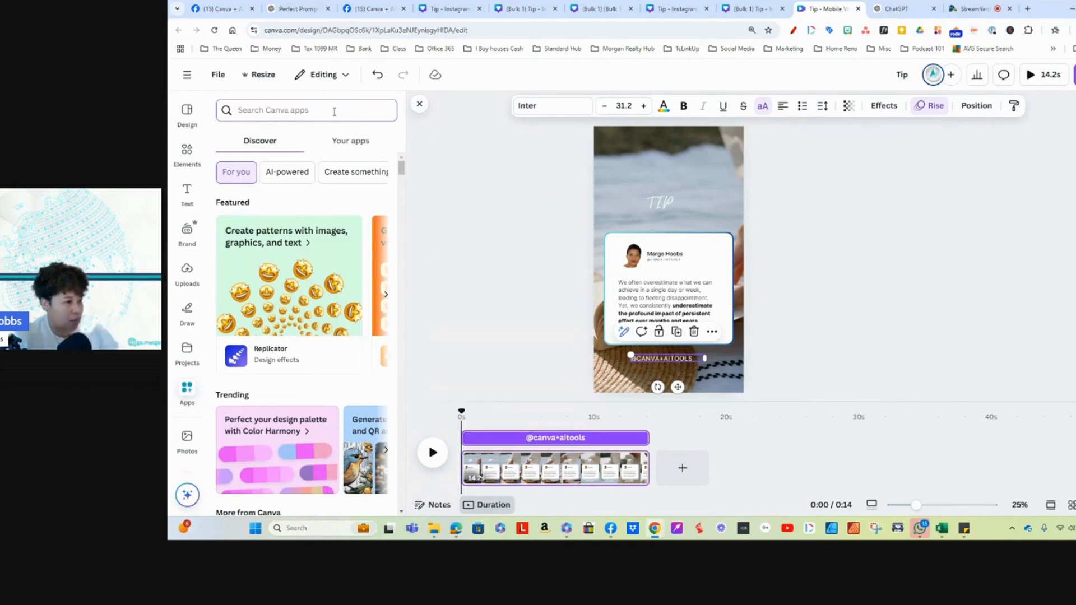
text(bulk)
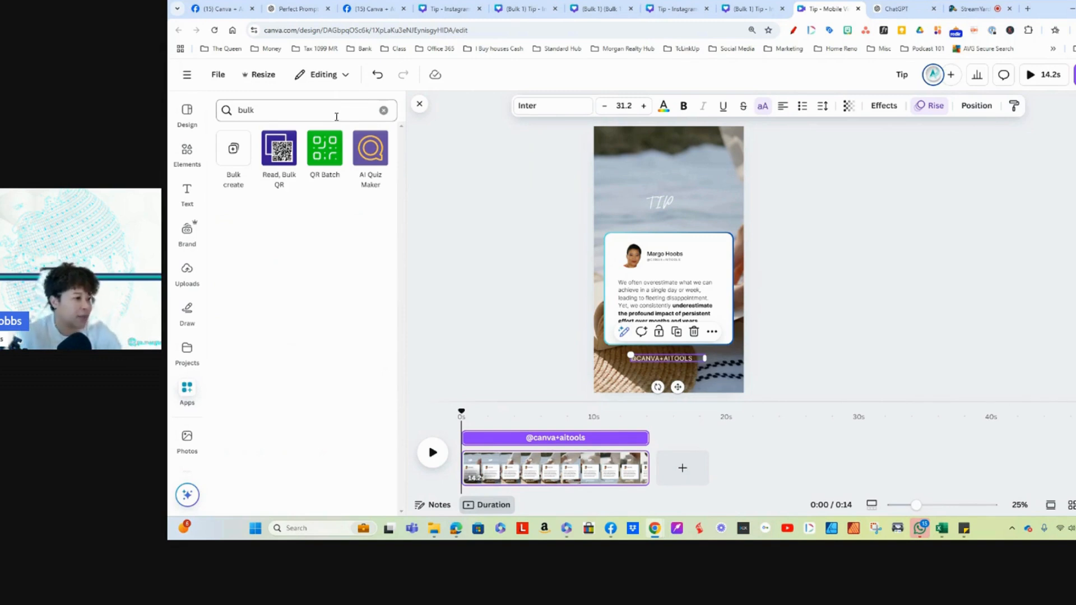
click(233, 149)
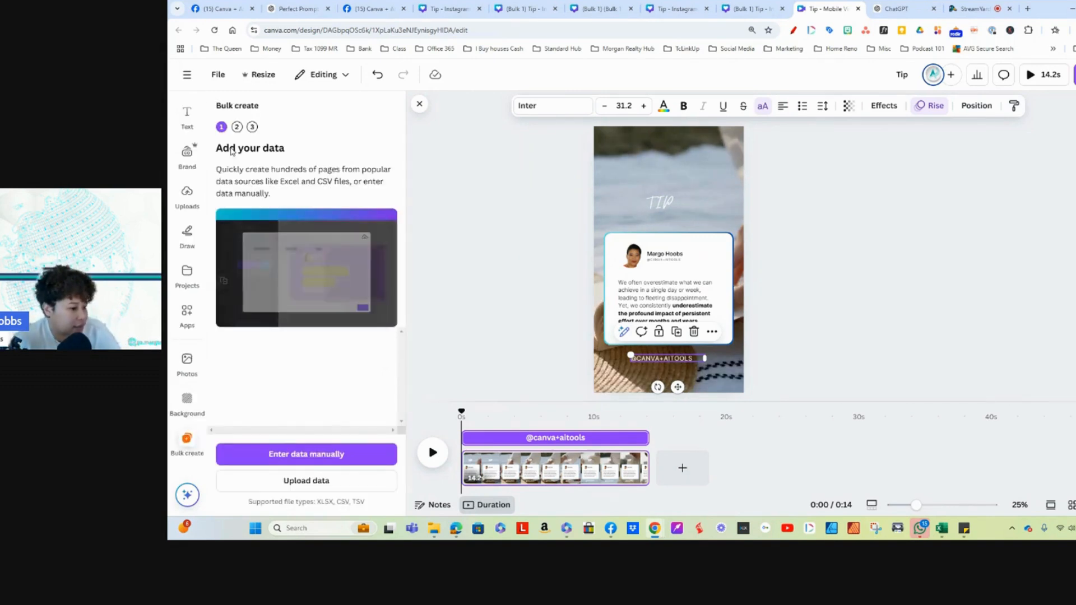
click(297, 484)
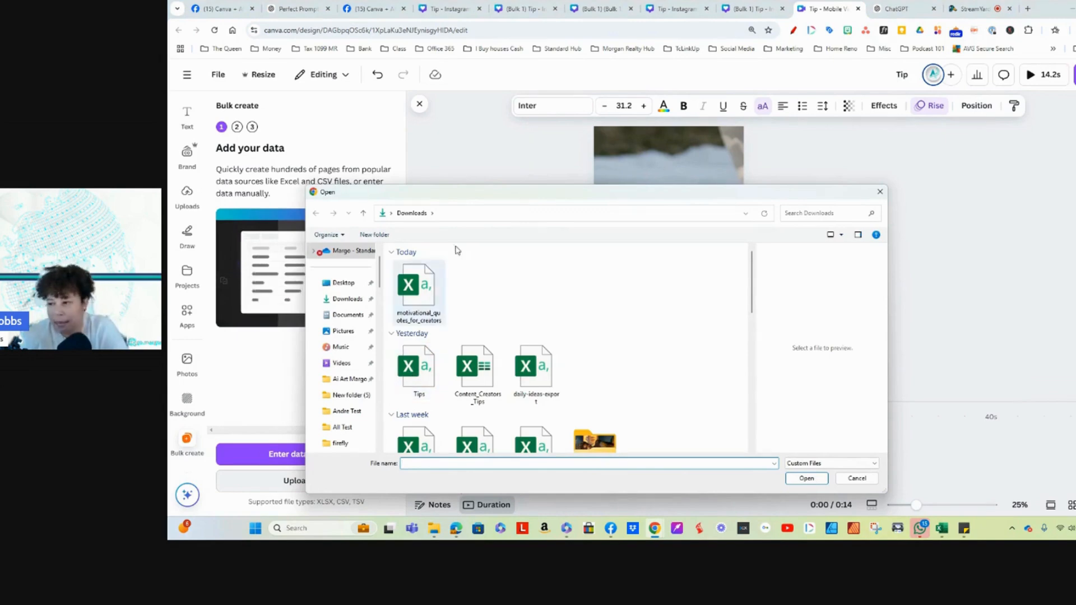
click(416, 288)
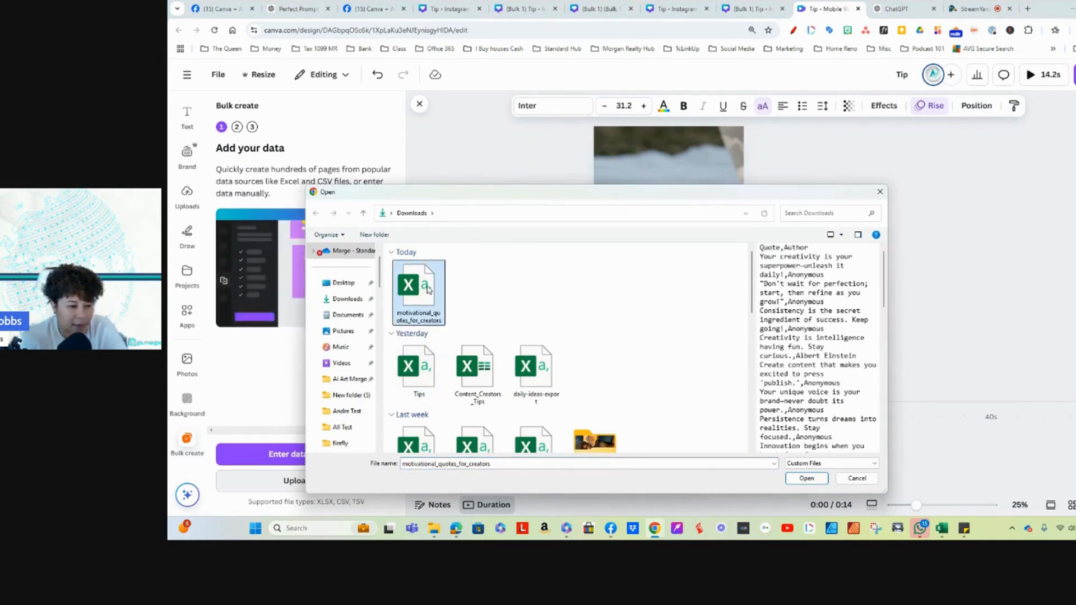
double_click(415, 285)
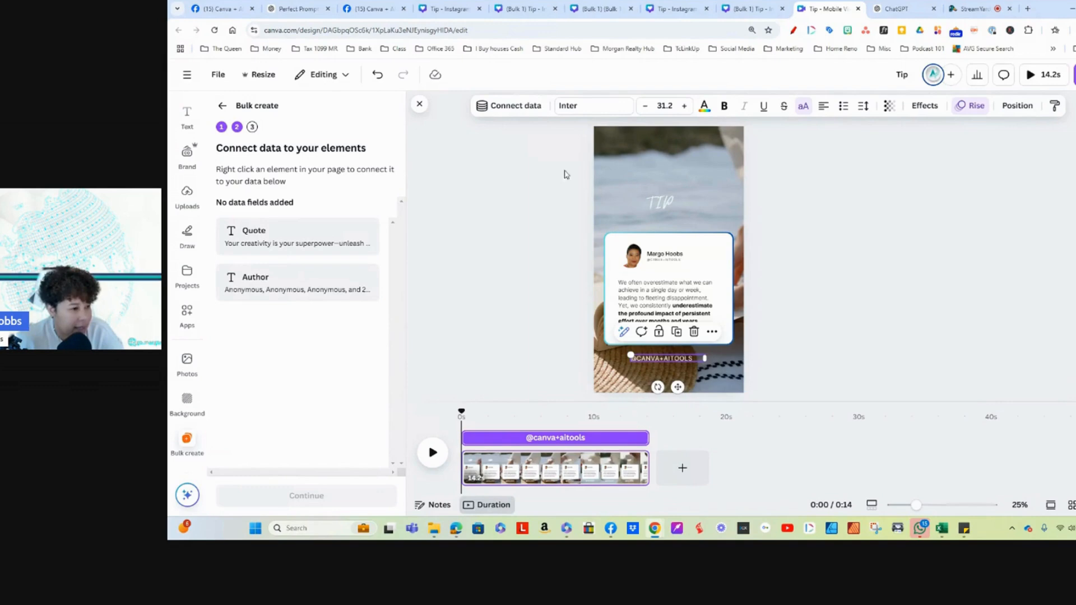
Step: Connect the paragraph text on the quote card to the Quote data field
click(664, 297)
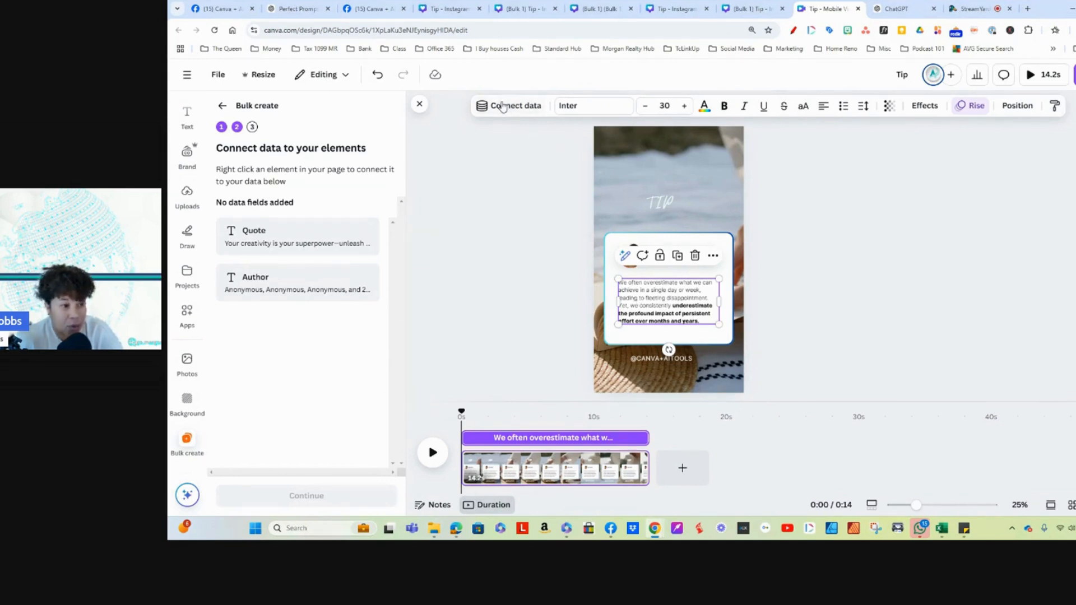
click(502, 106)
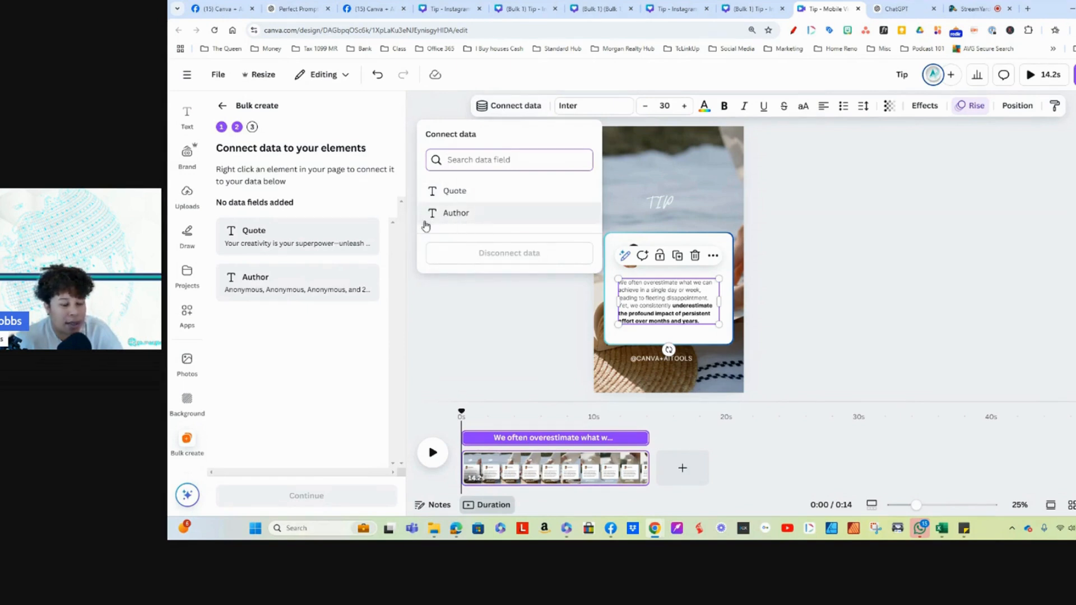
click(443, 191)
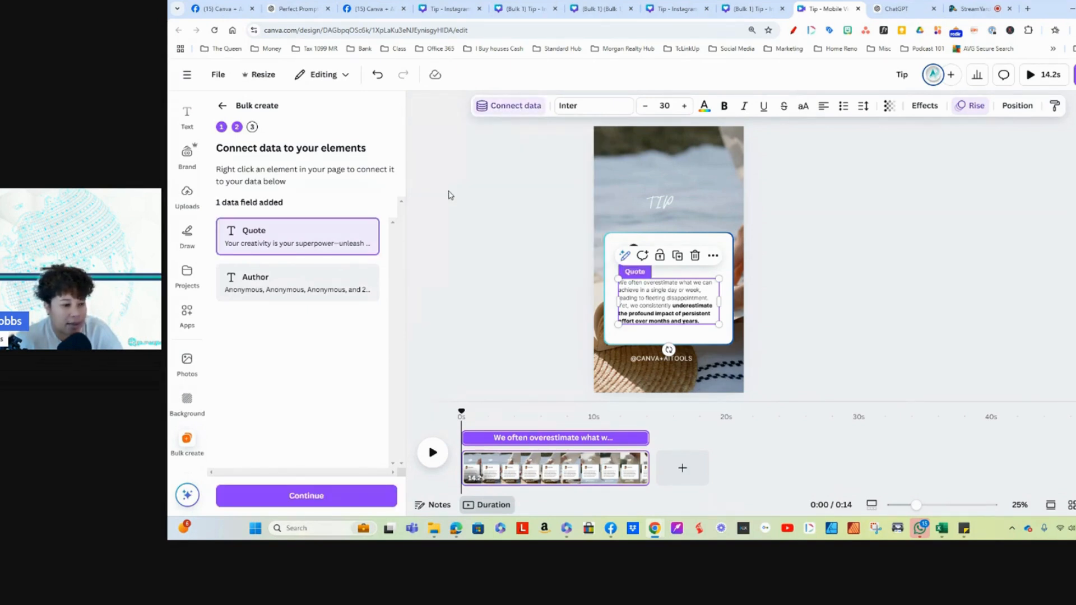
Step: Review the data rows, keep all of them selected, and generate the 27 designs
click(312, 500)
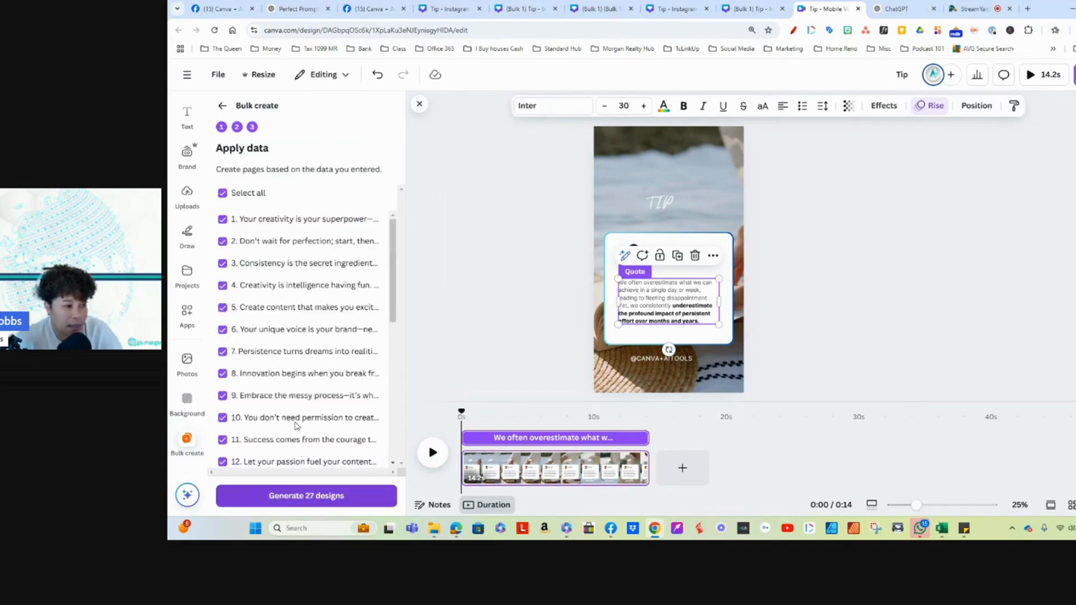
scroll(297, 306, down, 5)
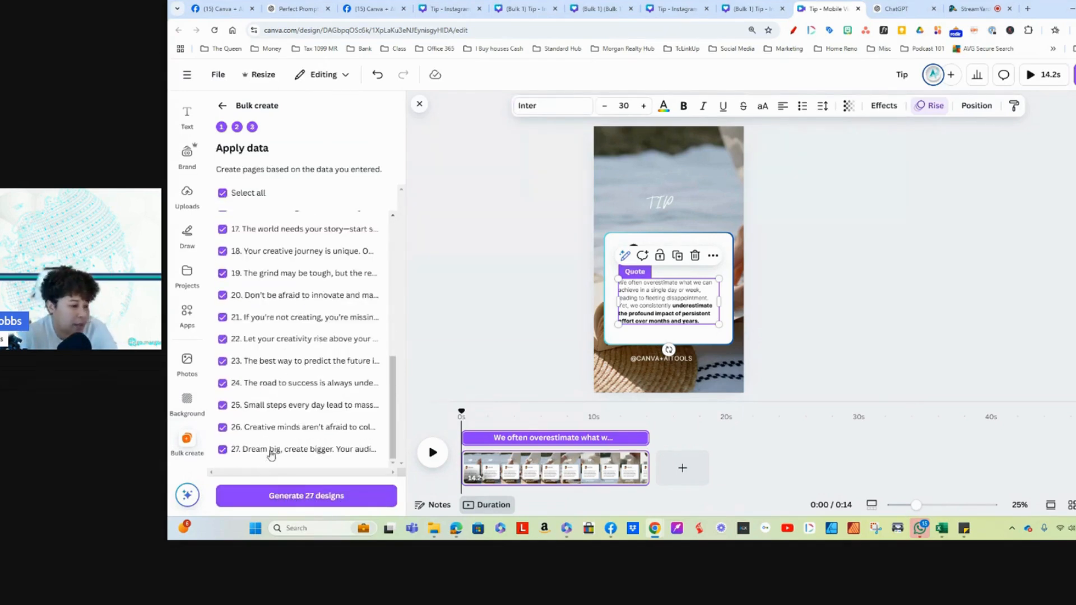
scroll(284, 435, up, 5)
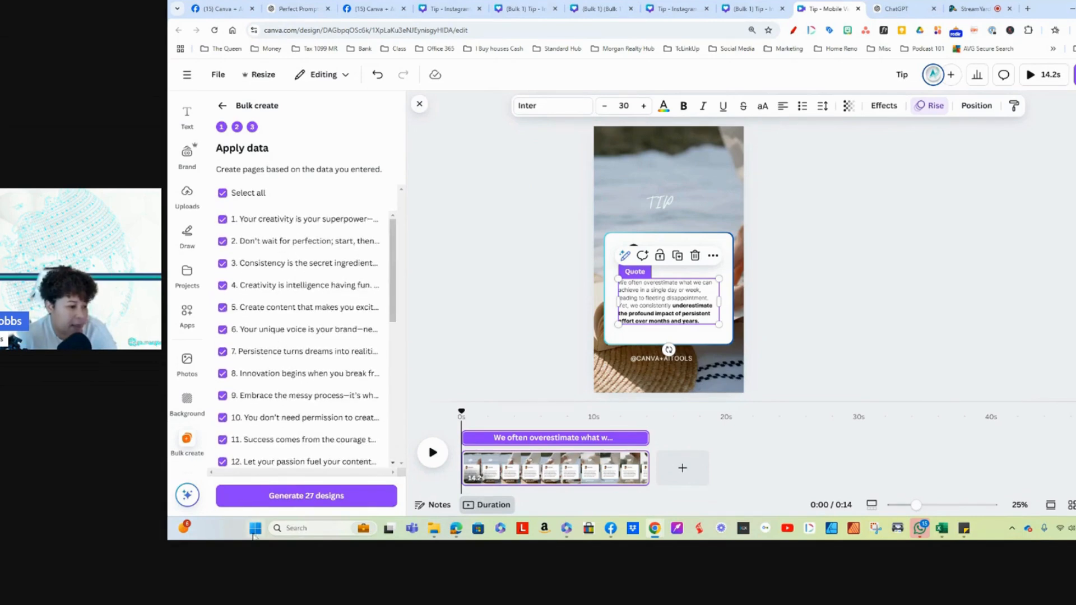
click(277, 497)
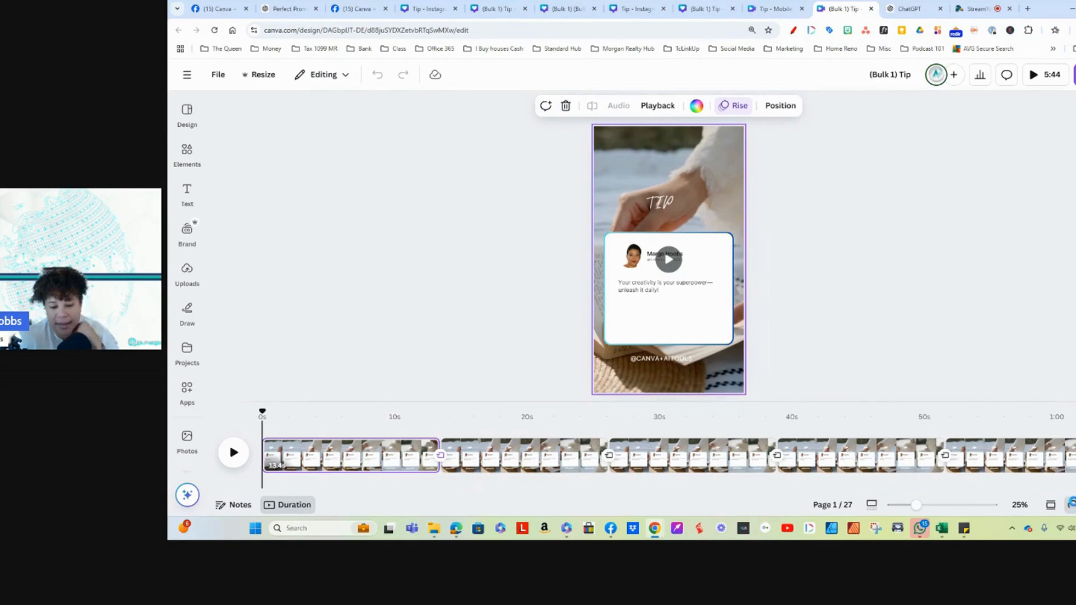
Step: Look through all generated pages in the grid overview, and reopen page 1 in the editor
click(1071, 505)
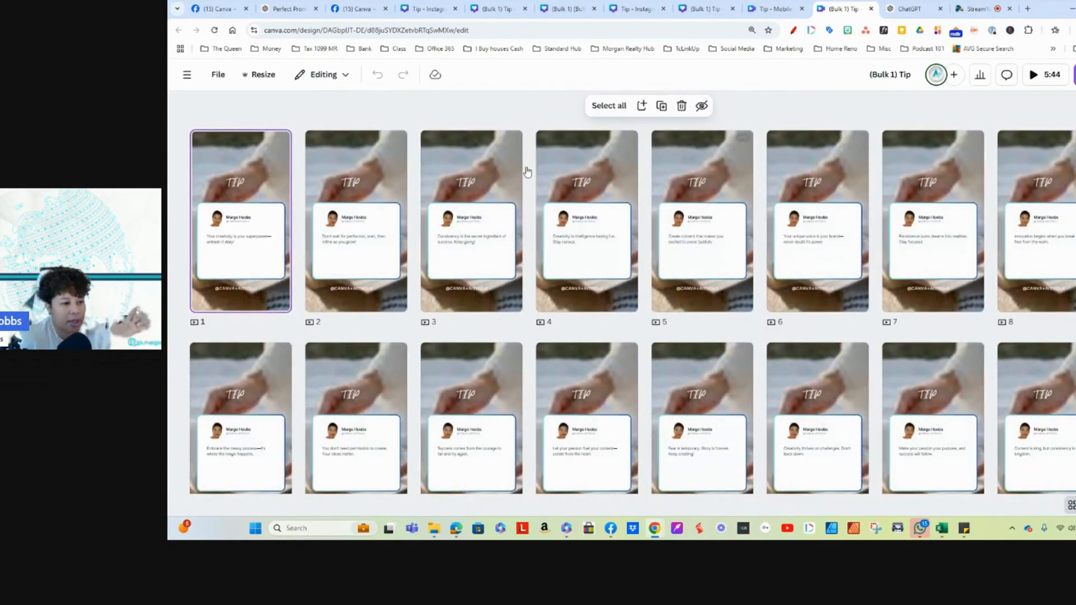
scroll(808, 413, down, 3)
scroll(809, 418, down, 5)
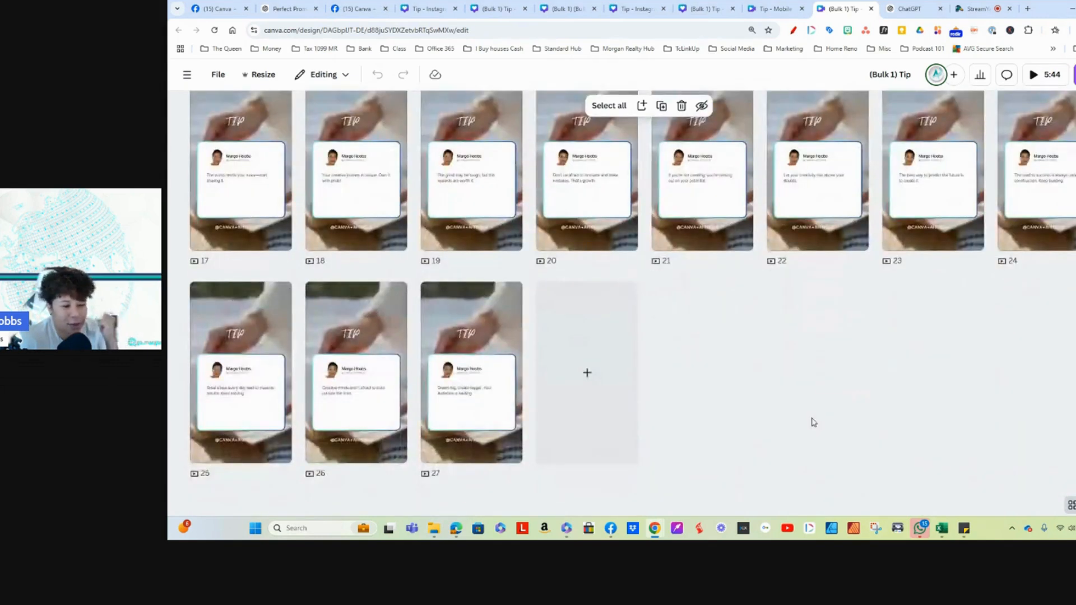
scroll(812, 421, up, 8)
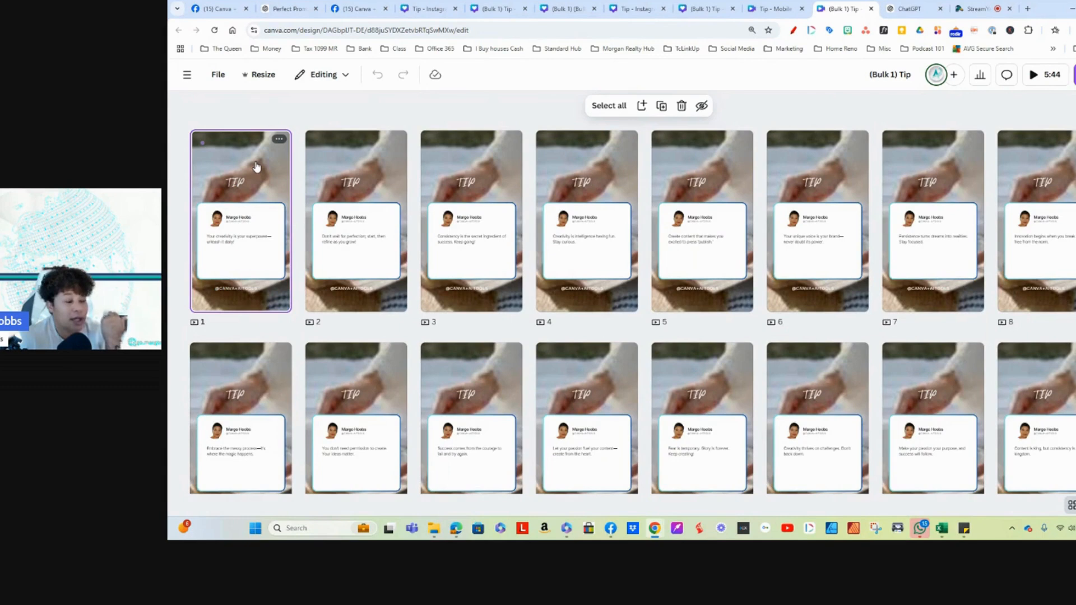
double_click(256, 167)
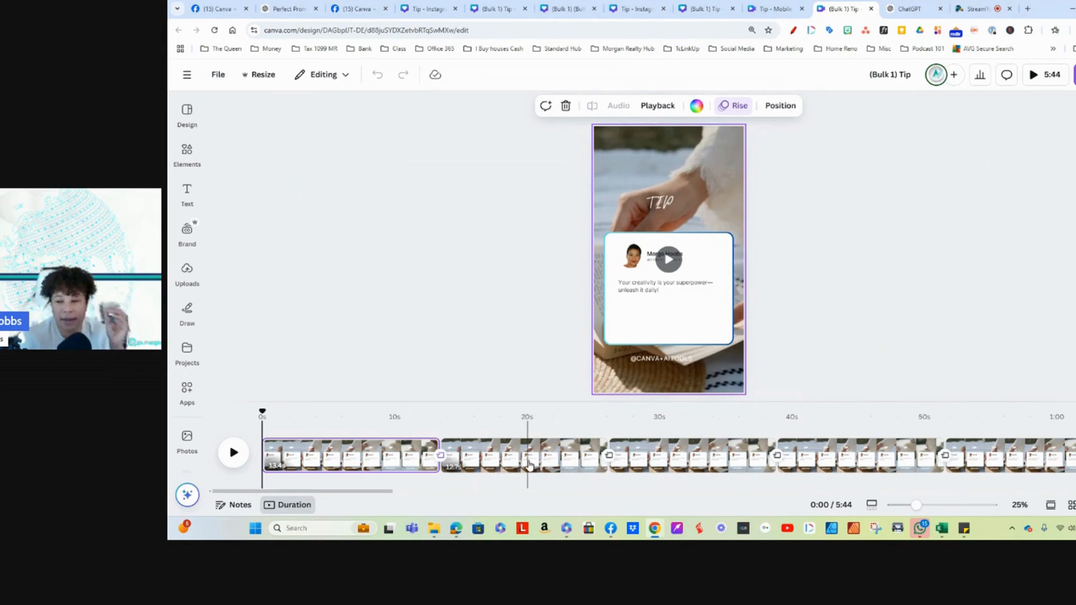
Step: Inspect the quote text on the second page and return to the first page
click(487, 457)
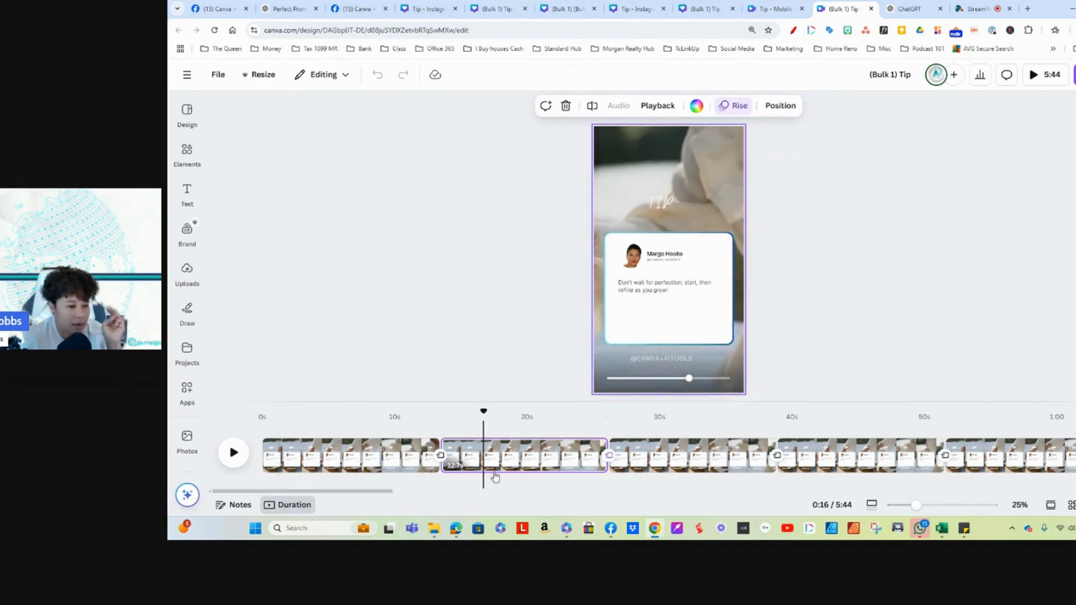
click(640, 291)
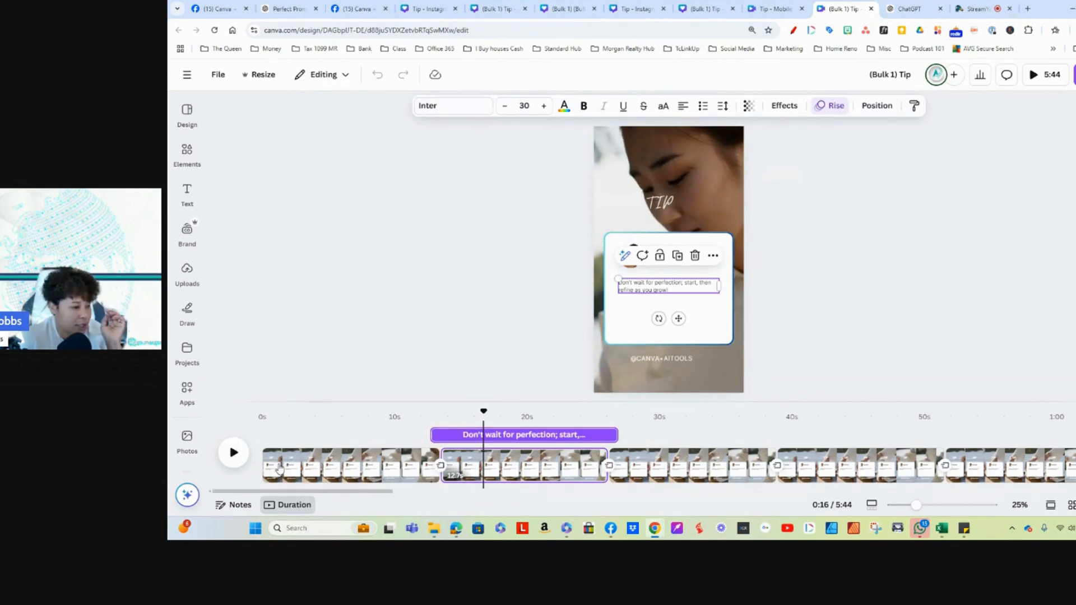
click(283, 464)
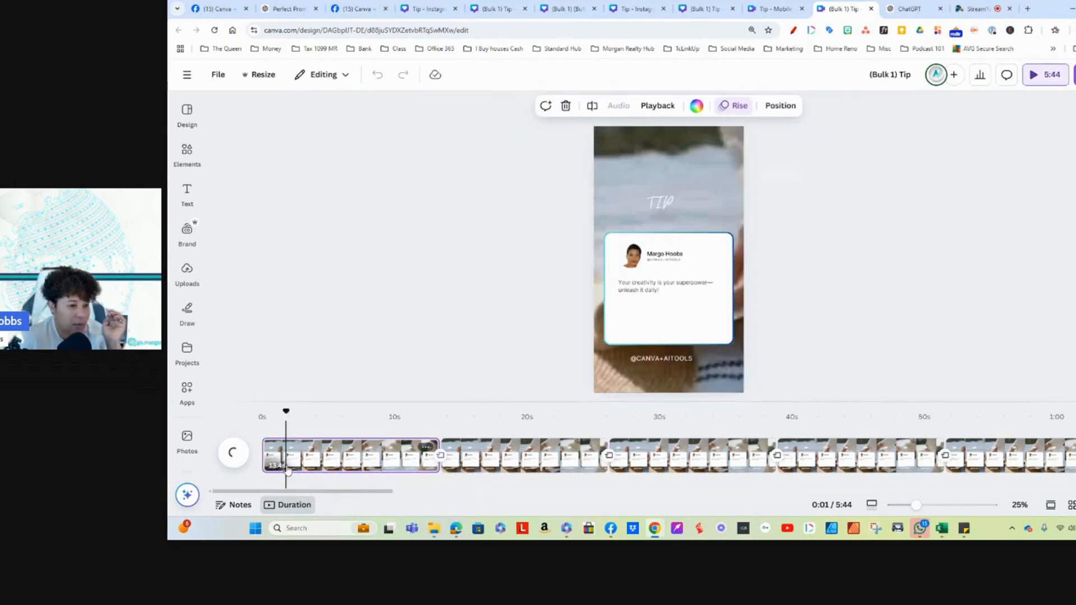
Step: Change the page 1 quote text's font to Staatliches and apply the font change across the whole design
click(628, 292)
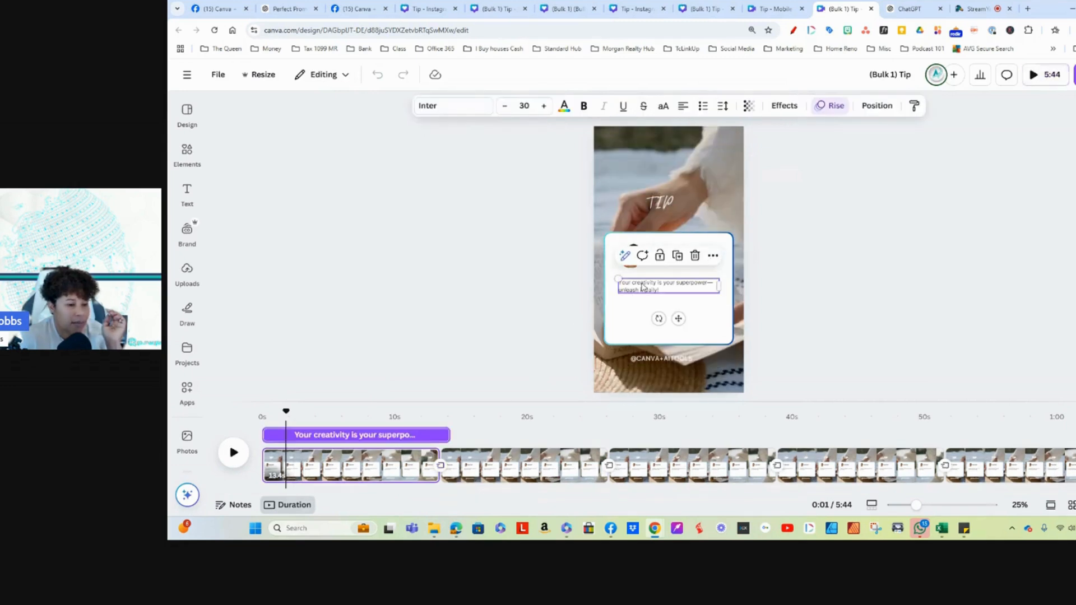
click(456, 112)
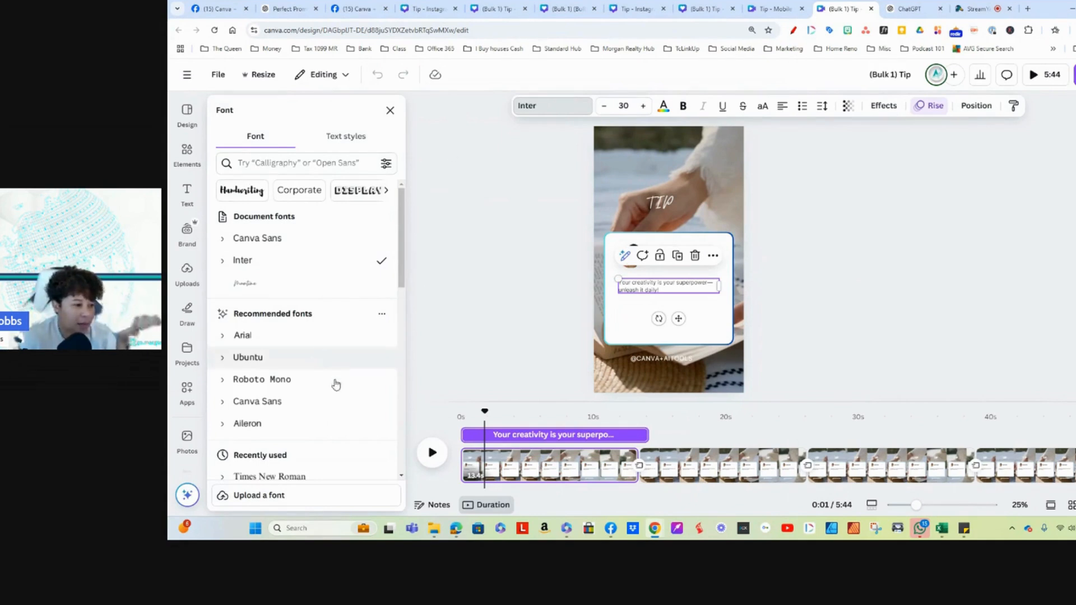
scroll(344, 379, down, 3)
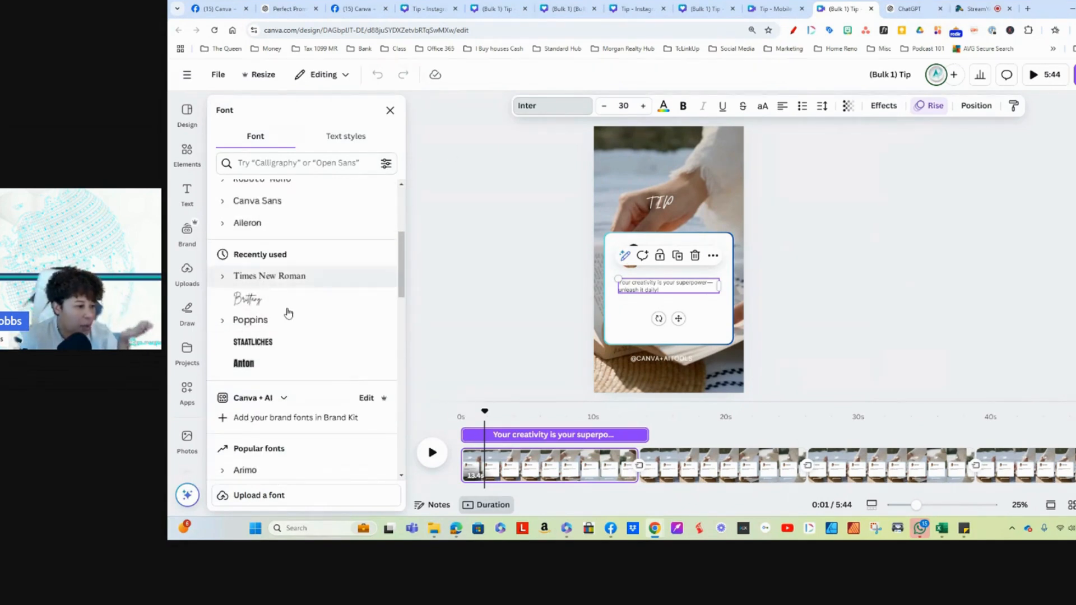
scroll(327, 365, down, 5)
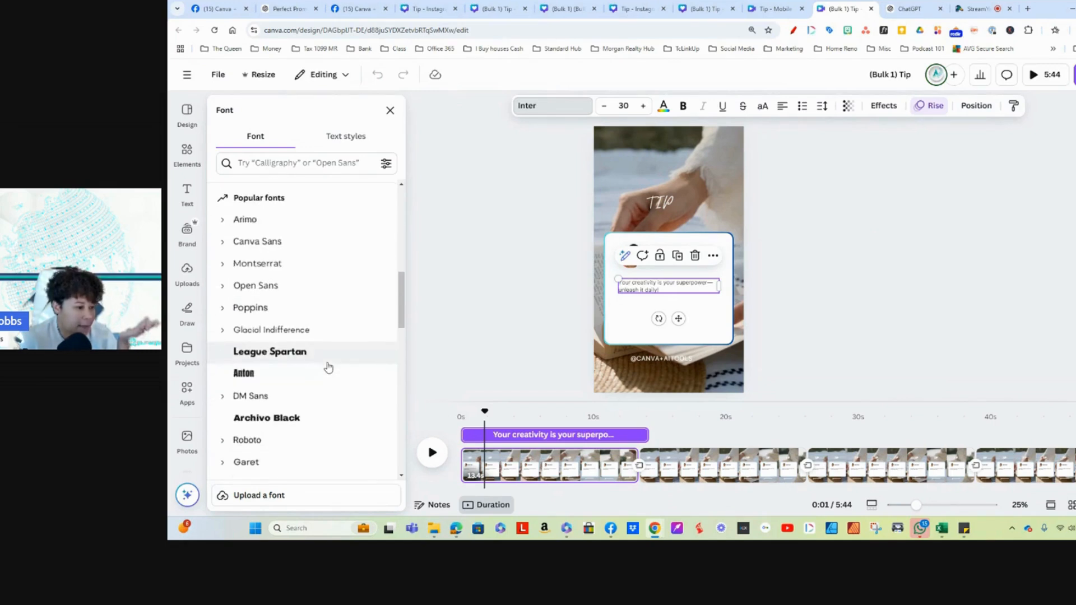
click(273, 374)
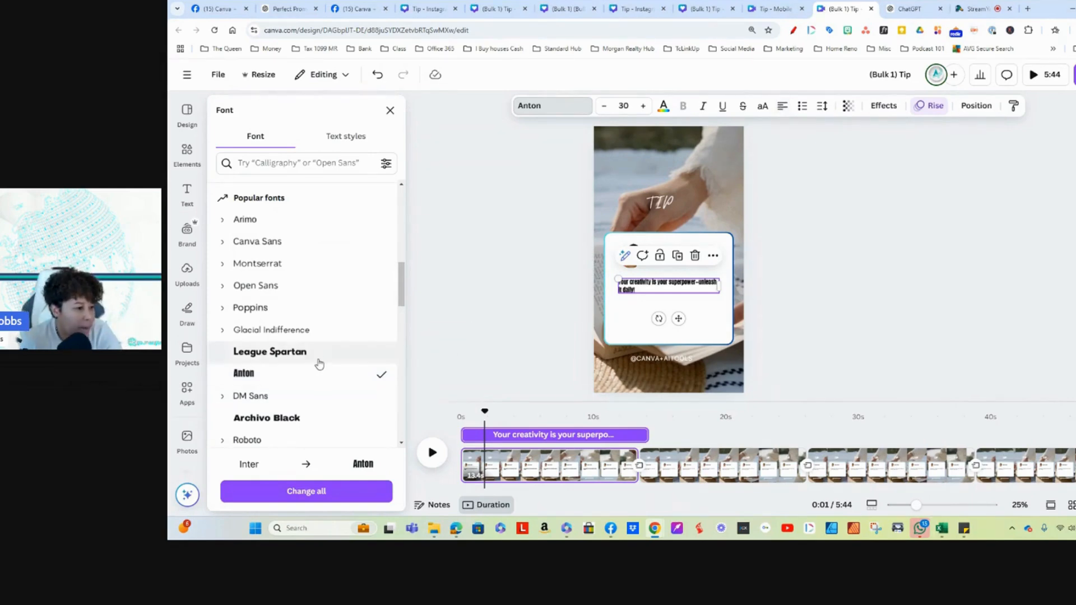
scroll(318, 359, up, 4)
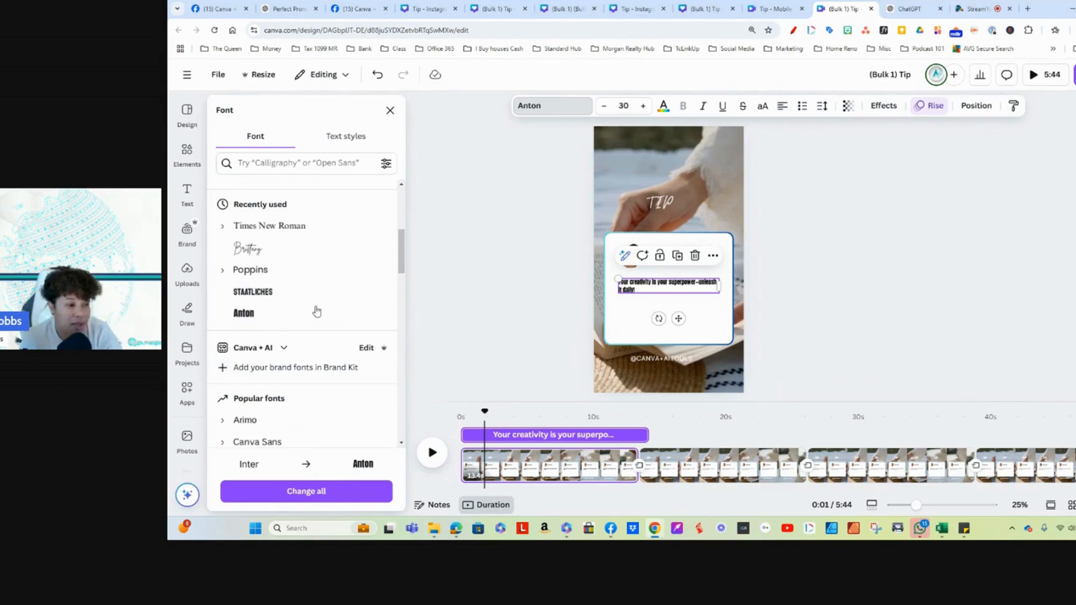
click(272, 293)
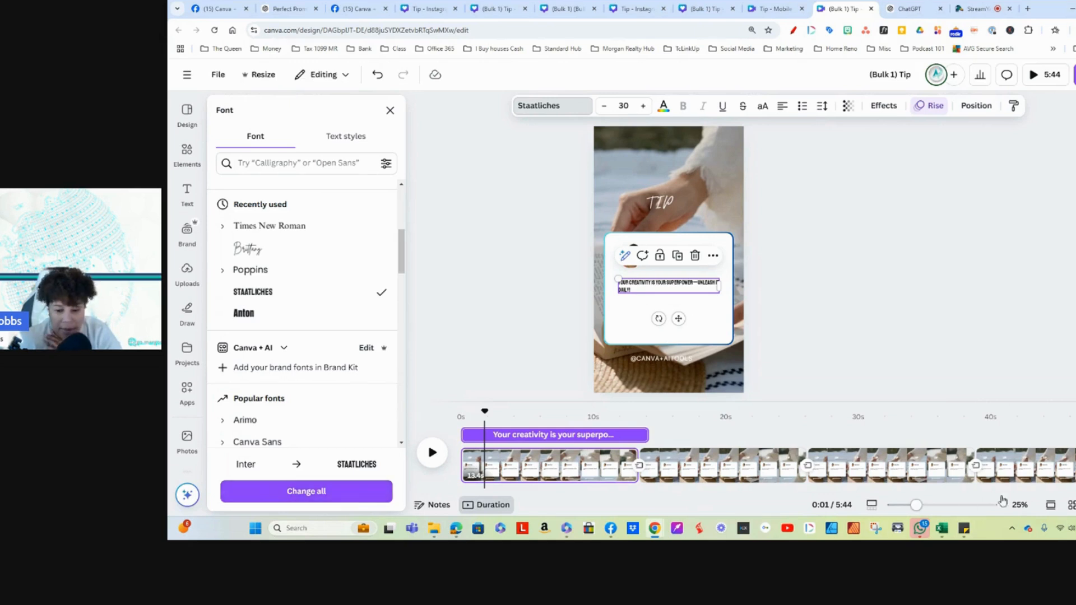
click(940, 505)
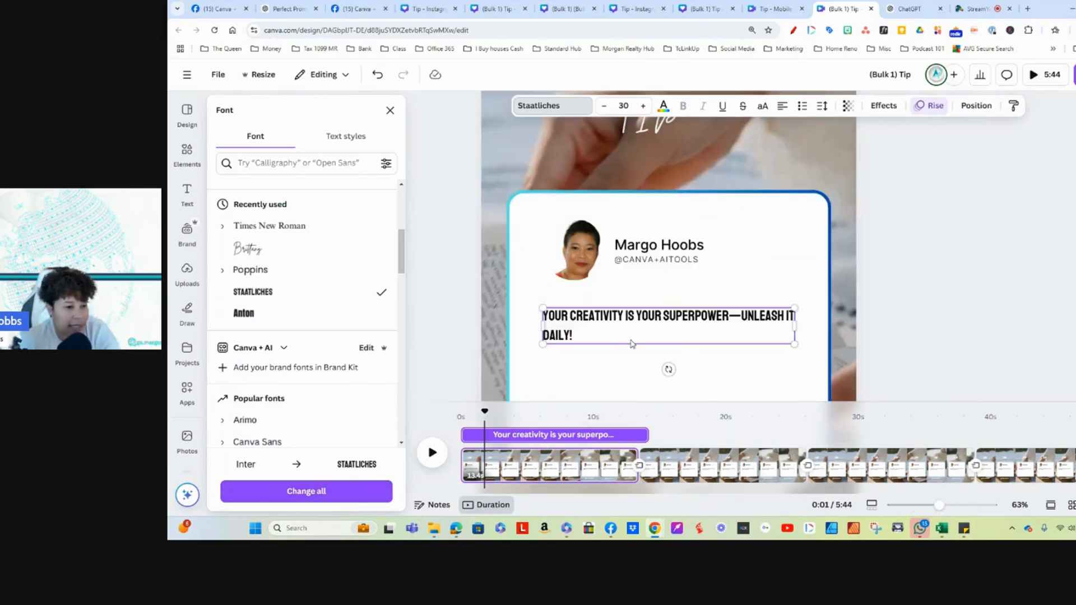
click(297, 493)
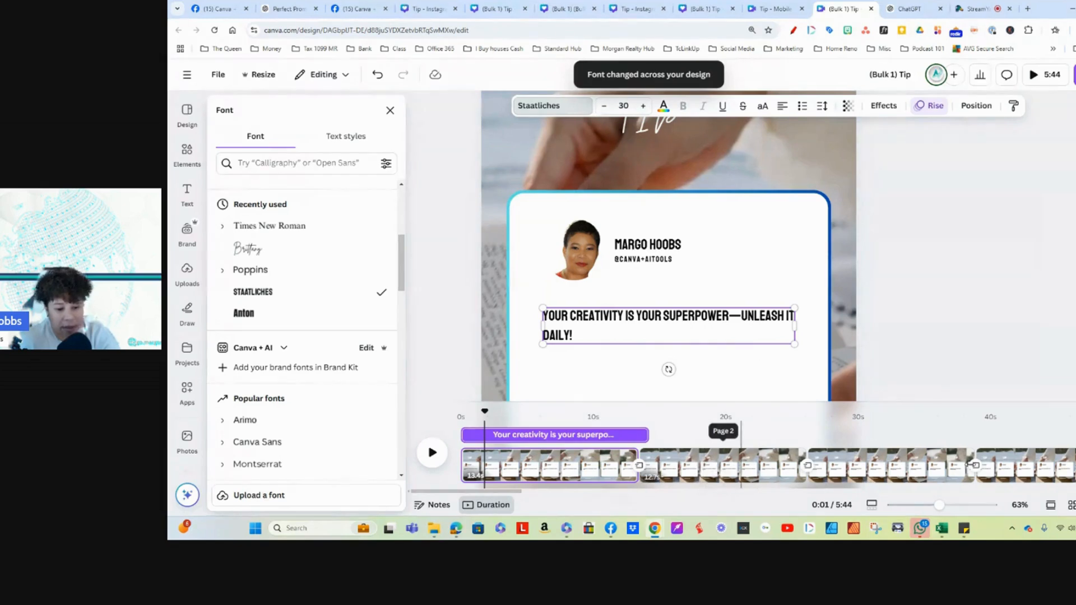
Step: Try yellow-orange, green-blue and grey gradient fills on the page 1 quote card, and return its fill to white
scroll(687, 351, down, 1)
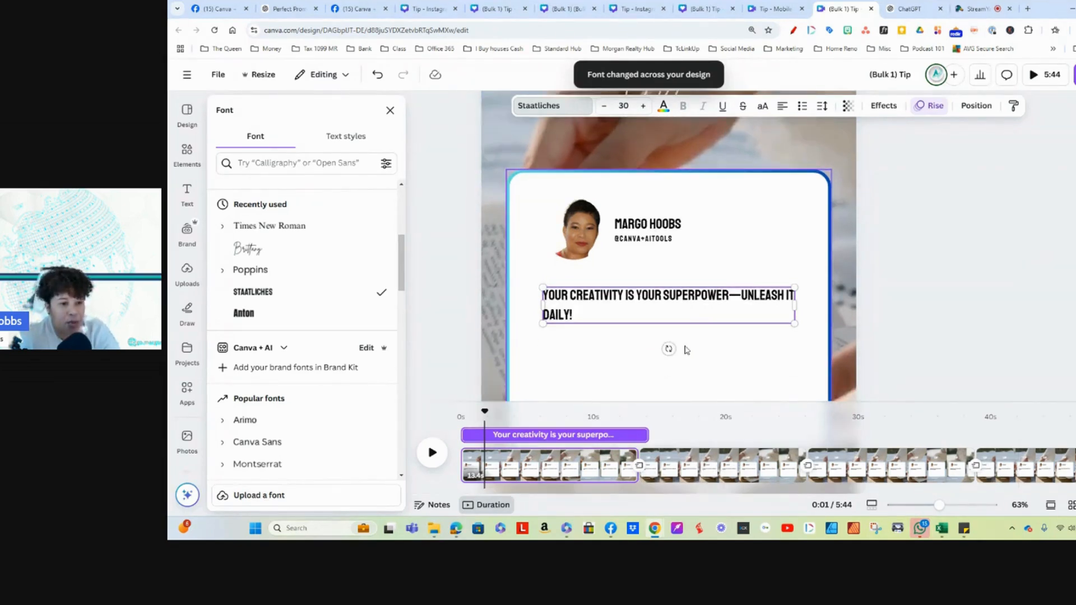
scroll(687, 350, down, 3)
scroll(687, 350, up, 3)
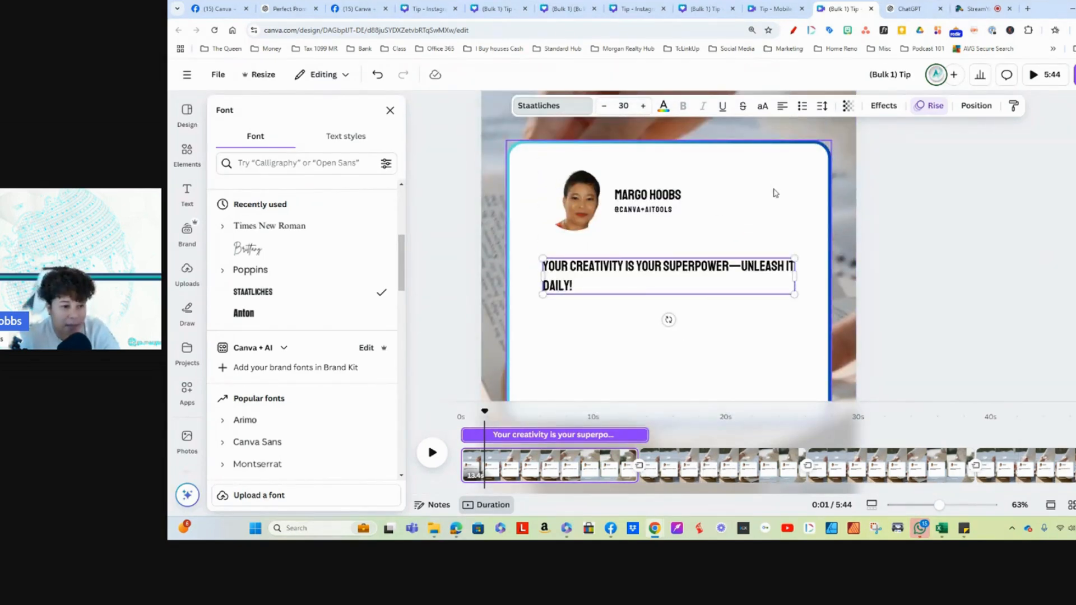
click(711, 364)
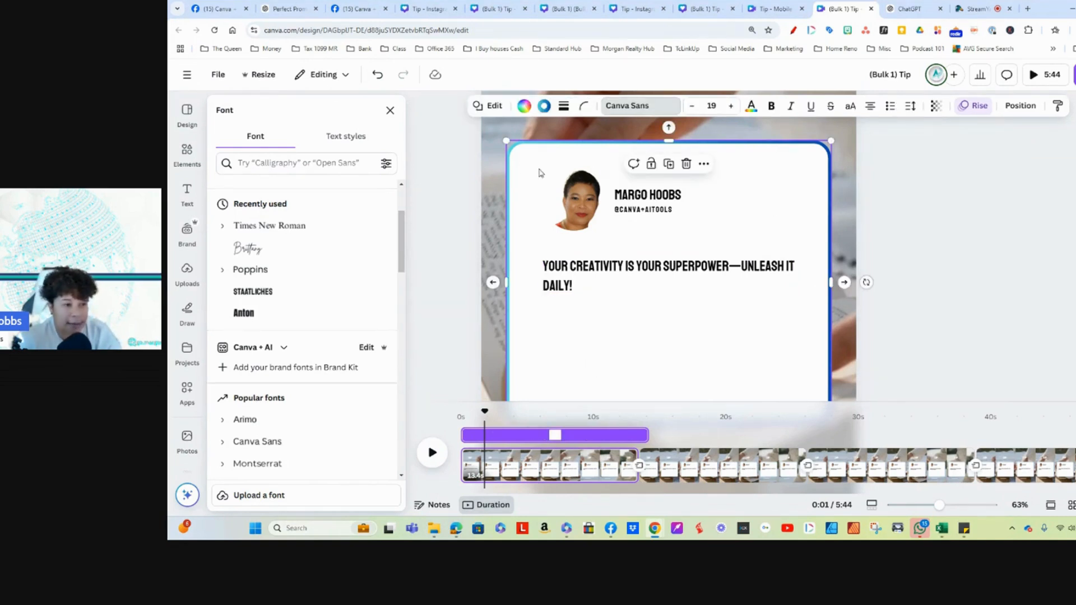
click(524, 106)
scroll(361, 376, down, 2)
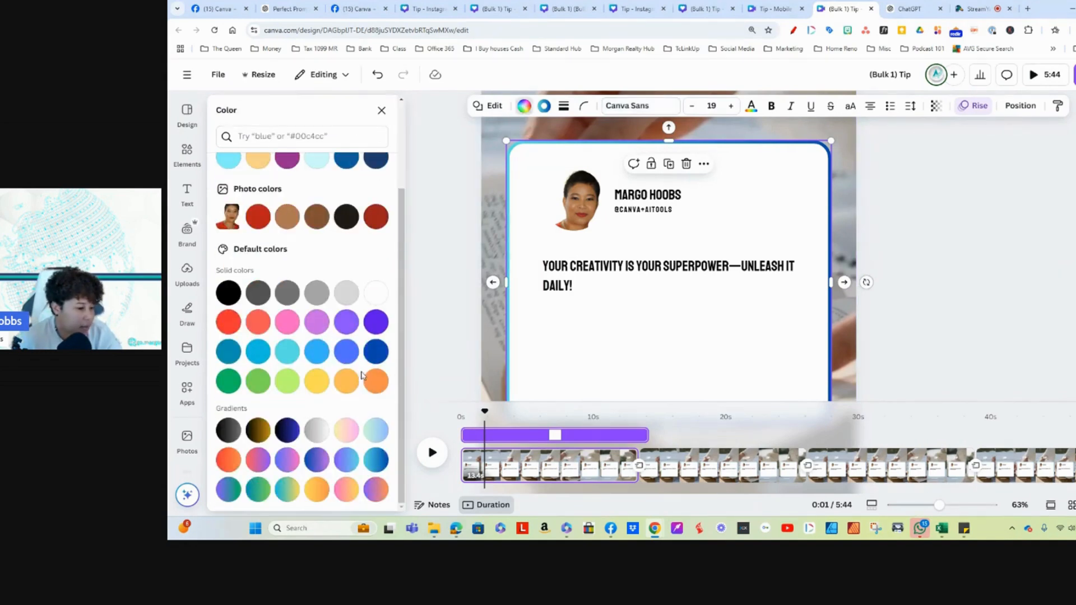
click(314, 490)
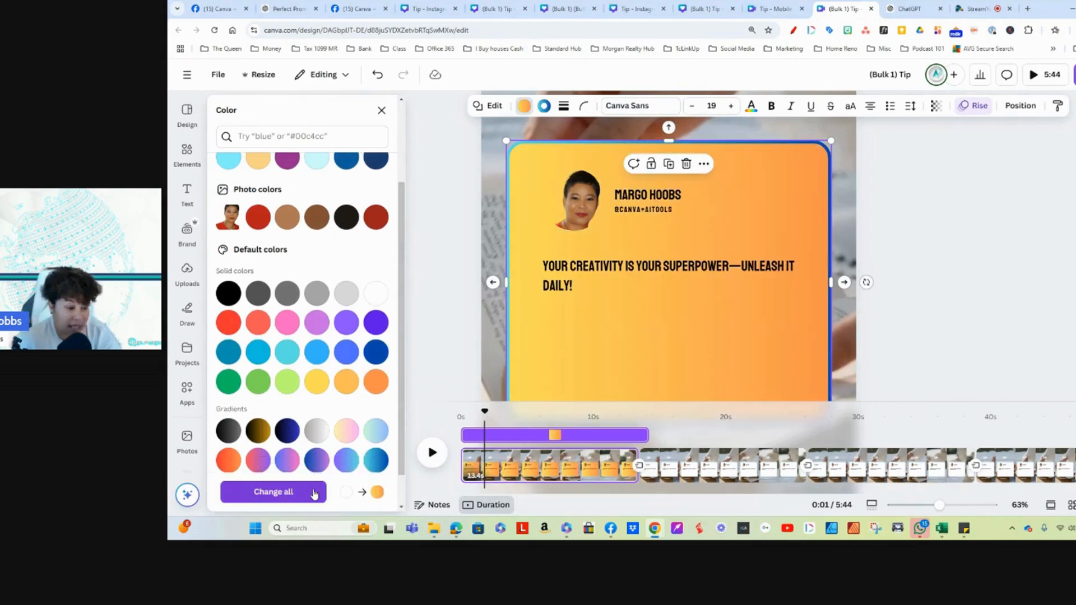
click(377, 431)
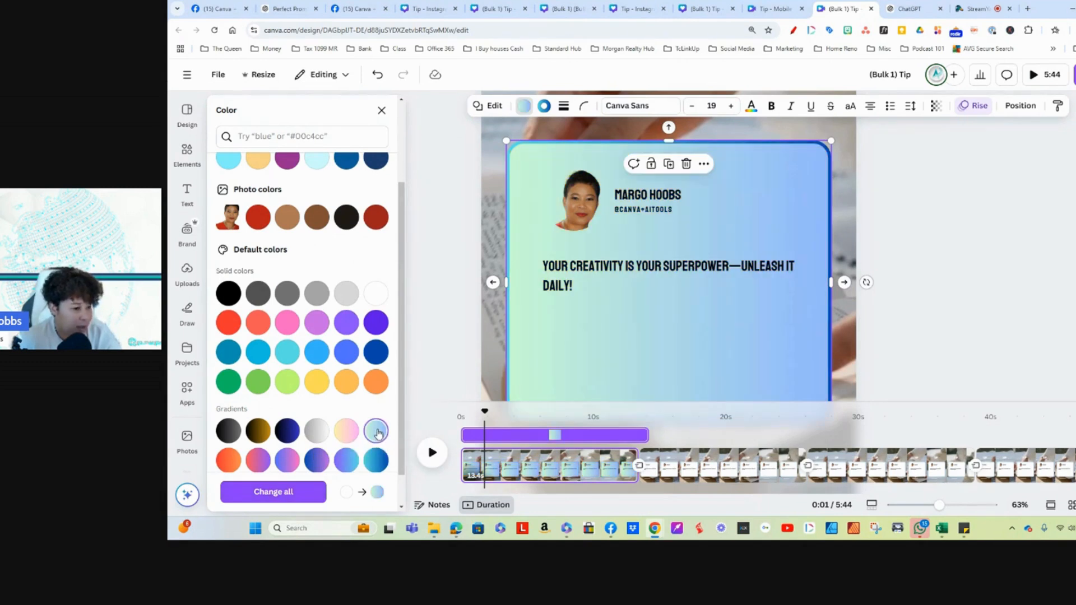
click(317, 431)
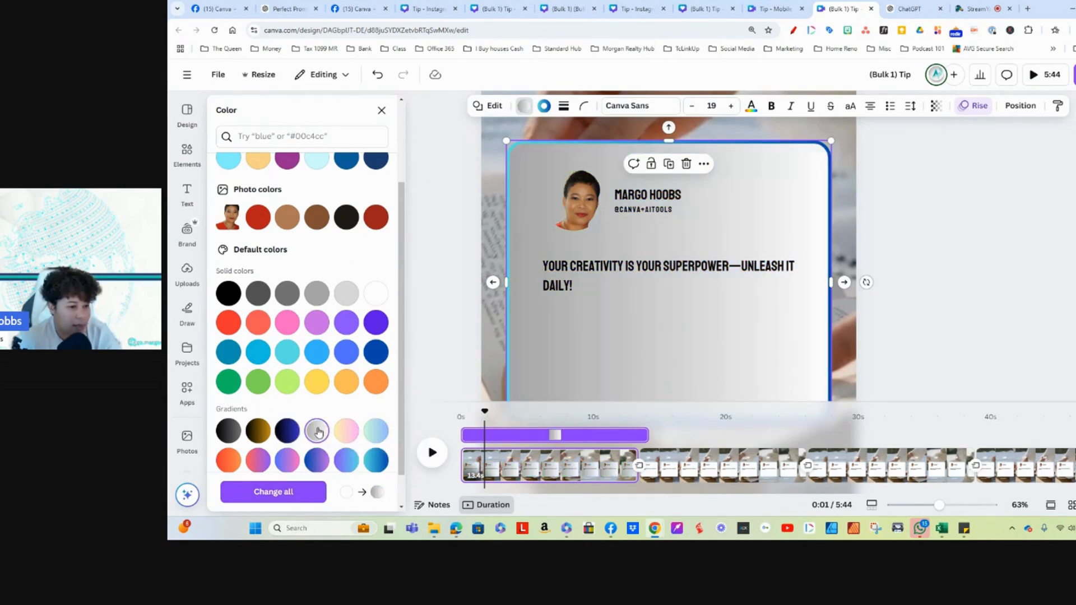
click(376, 295)
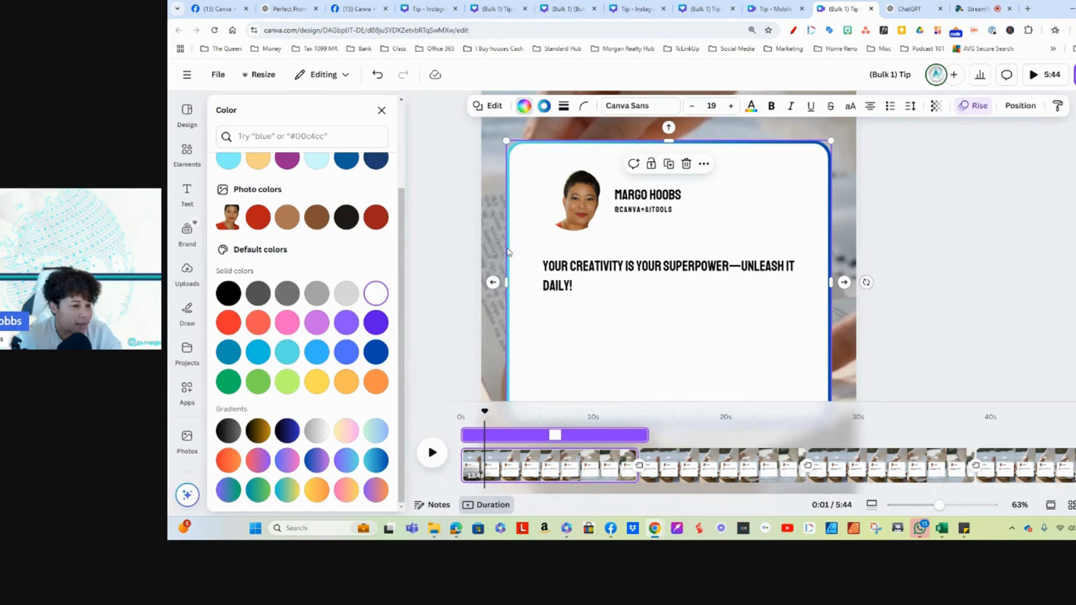
Step: Try adjusting the quote card's transparency, keeping it at 100
click(934, 108)
mouse_move(963, 151)
mouse_down()
mouse_move(913, 158)
mouse_move(965, 157)
mouse_up()
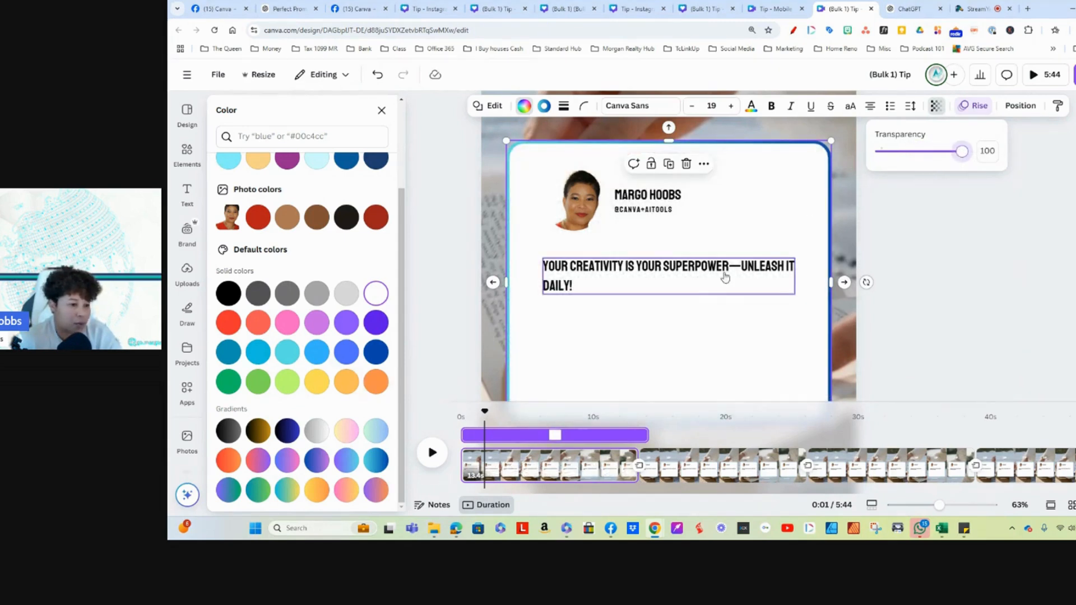
click(758, 217)
click(789, 170)
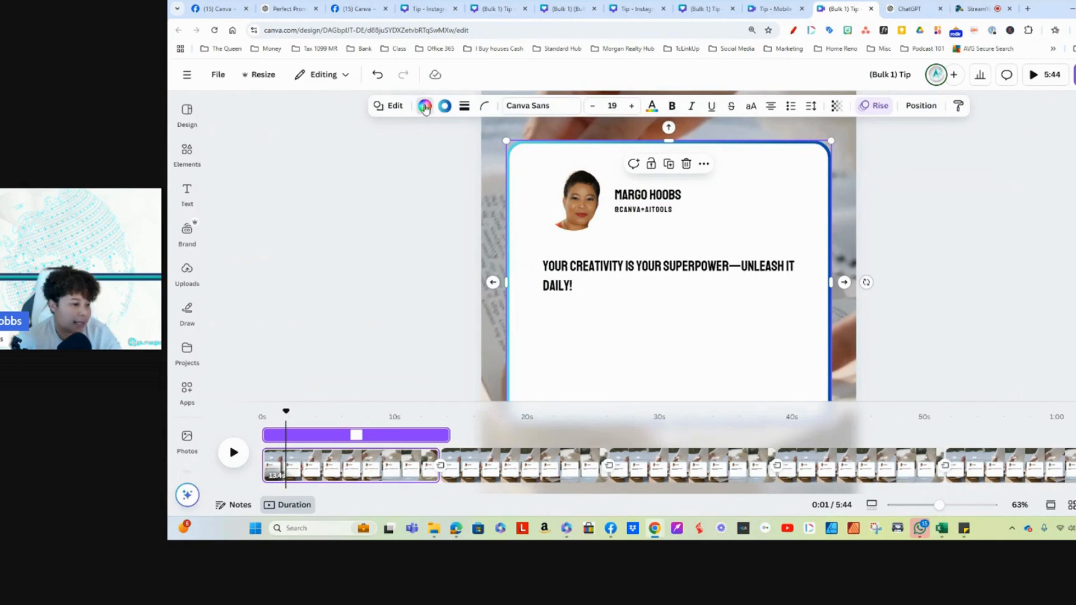
Step: Fill the page 1 quote card with solid light grey and apply the colour change to all pages
click(425, 107)
click(346, 405)
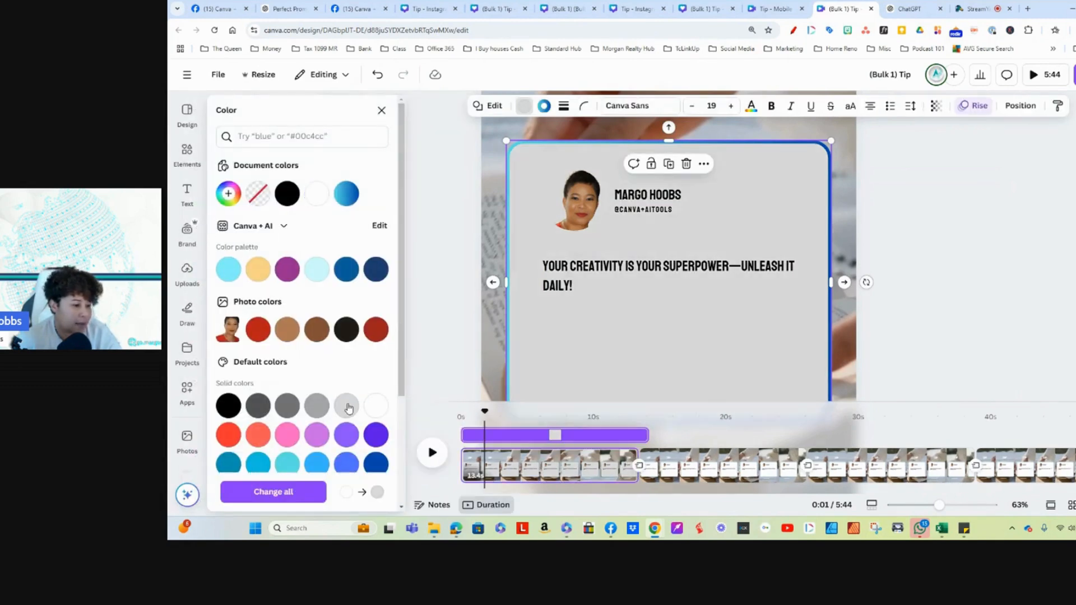
click(377, 408)
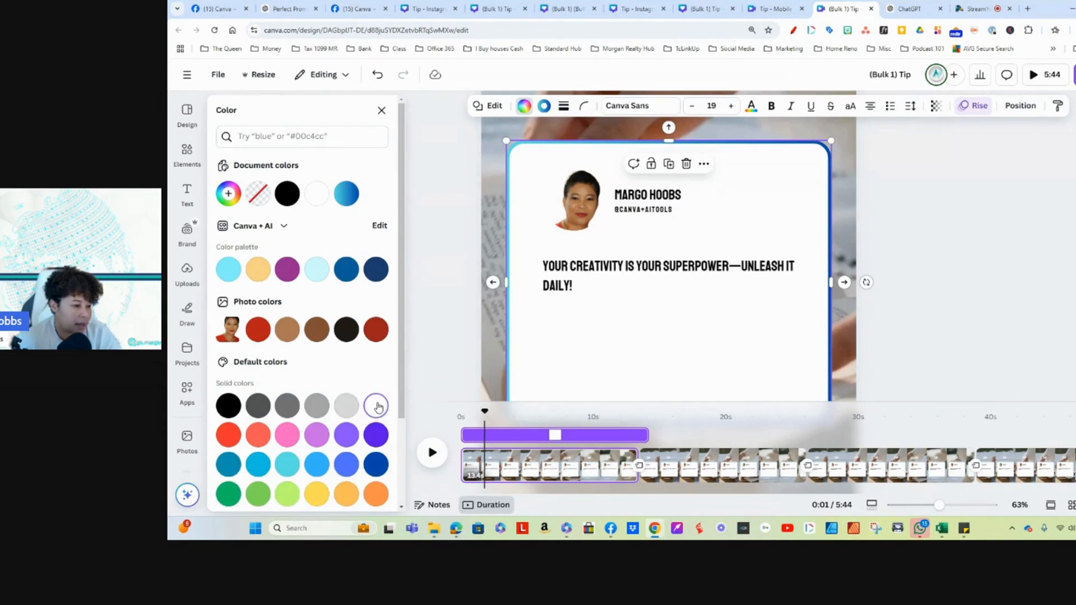
click(347, 406)
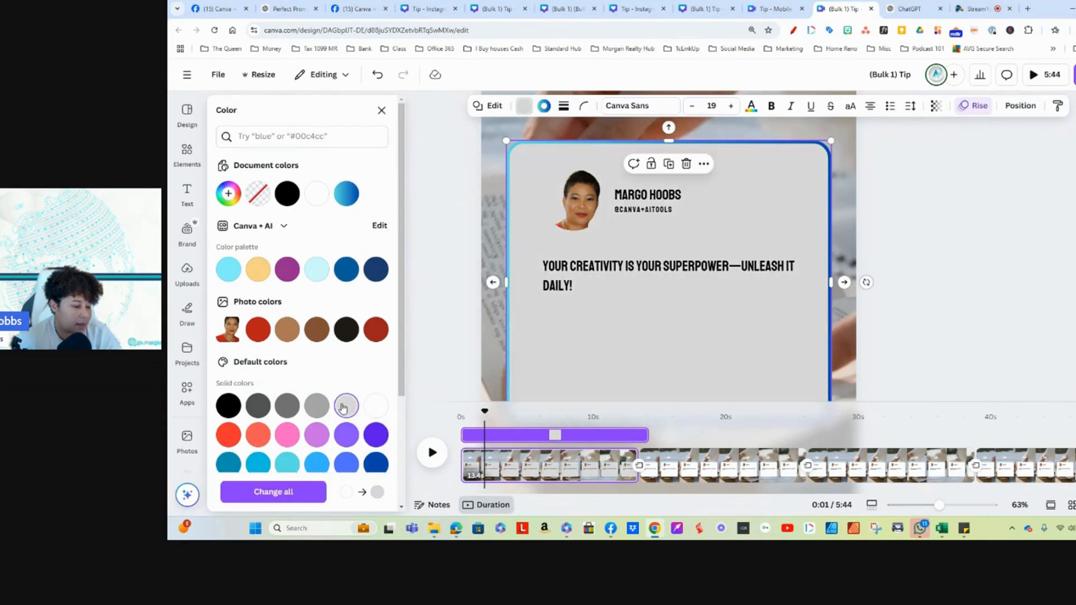
click(278, 492)
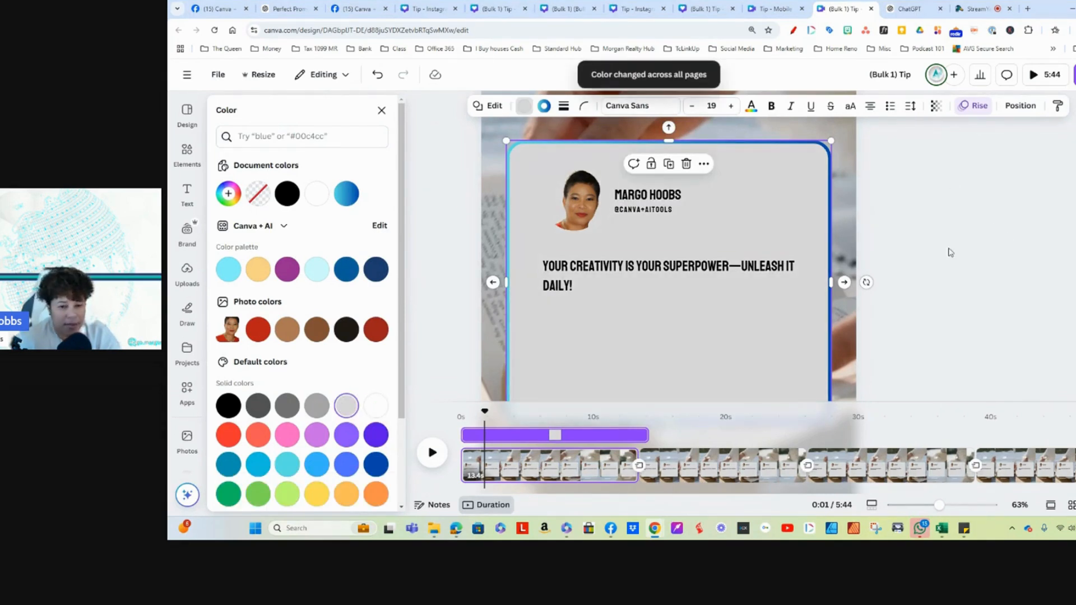
scroll(611, 323, down, 3)
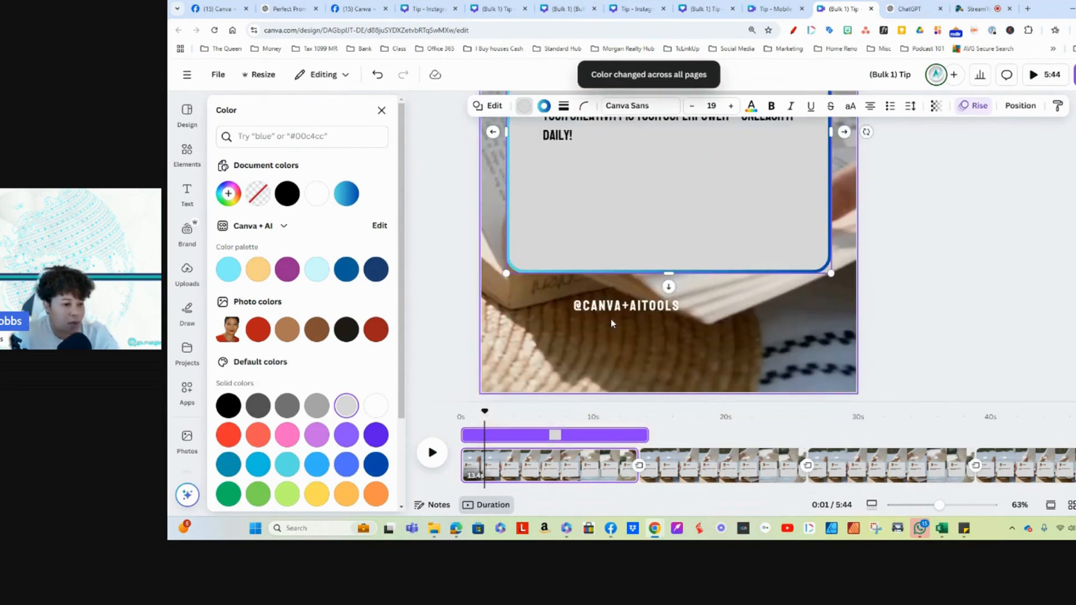
scroll(611, 323, up, 4)
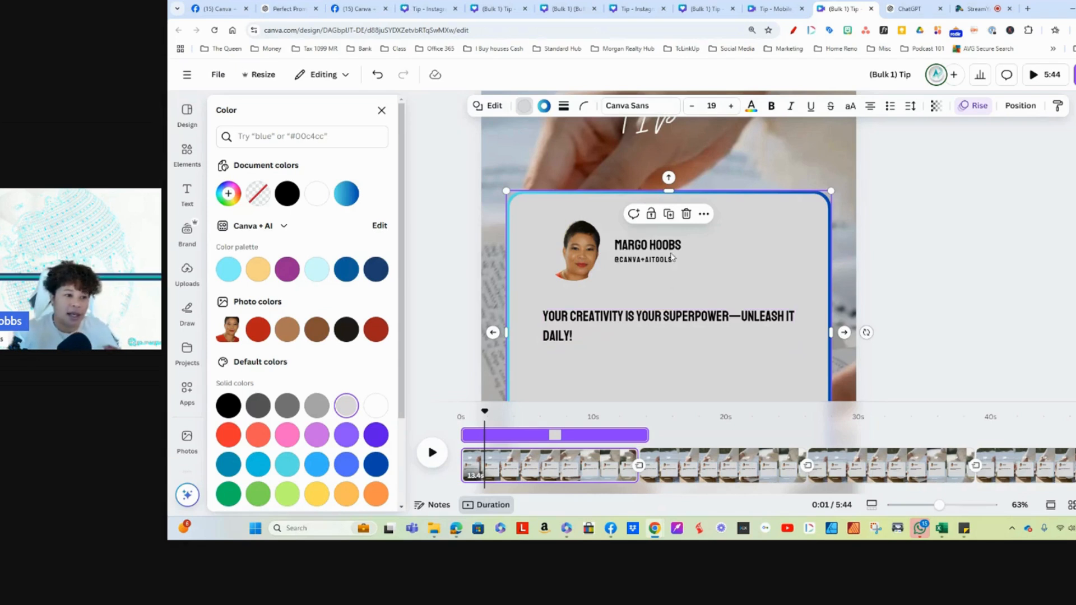
Step: Insert the Business stock video of a woman working at a desk and replace page 1's background with it
click(788, 147)
click(380, 113)
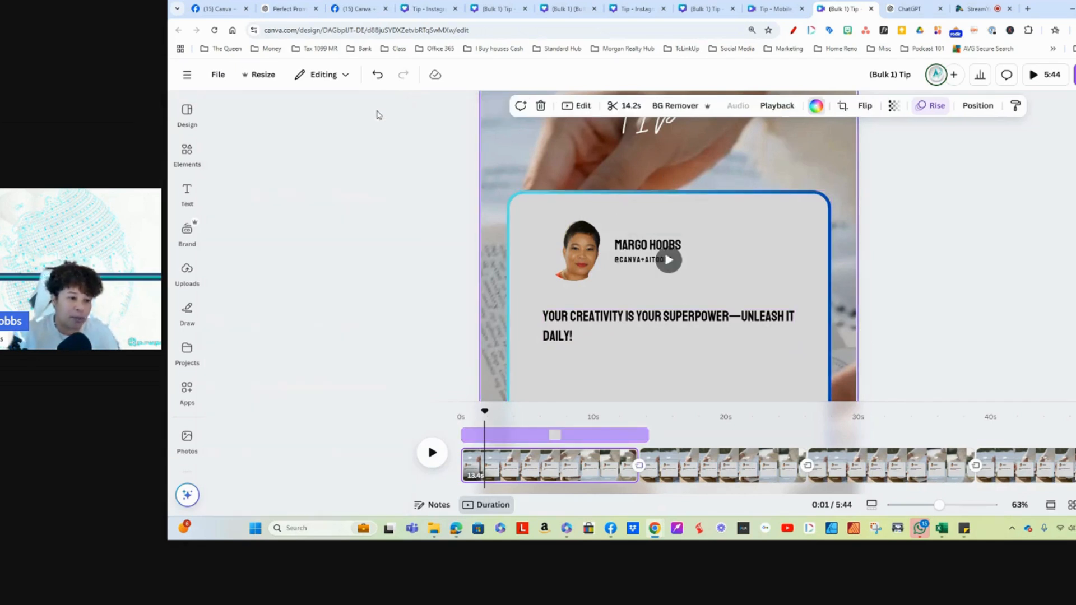
click(186, 151)
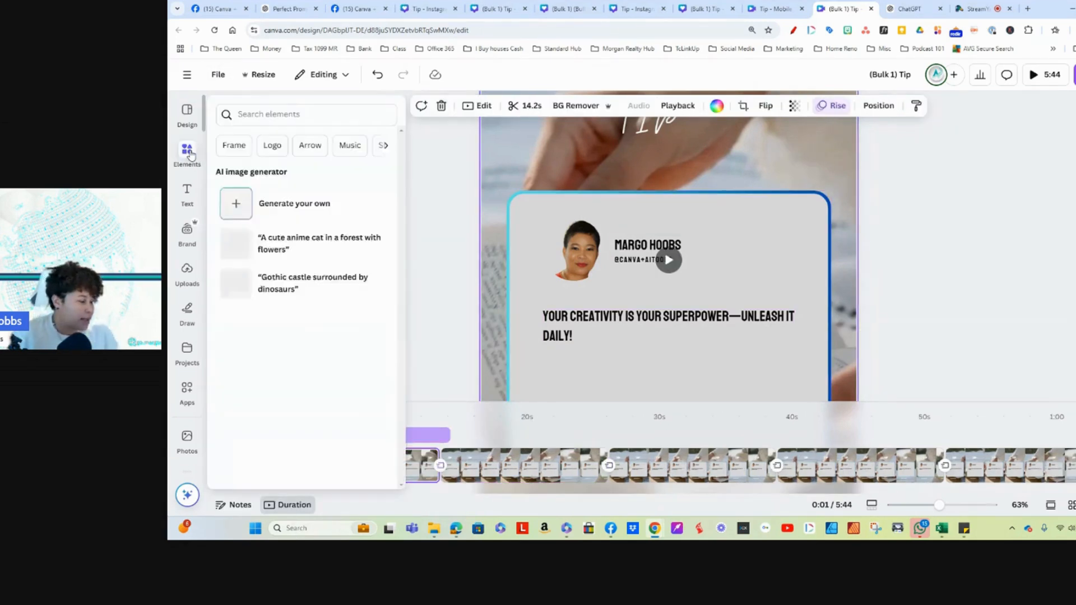
click(341, 116)
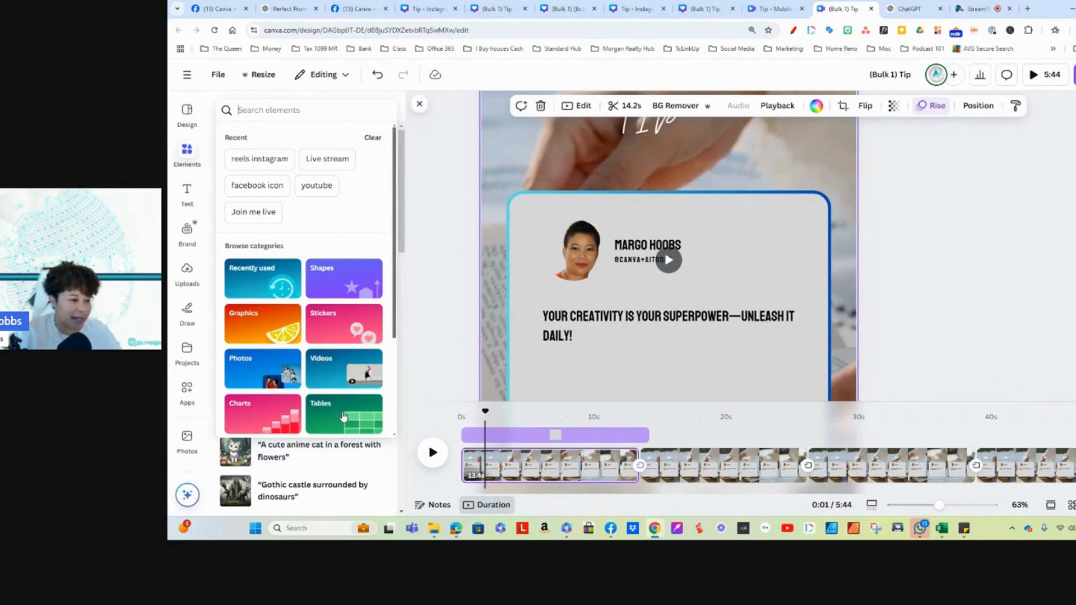
click(324, 365)
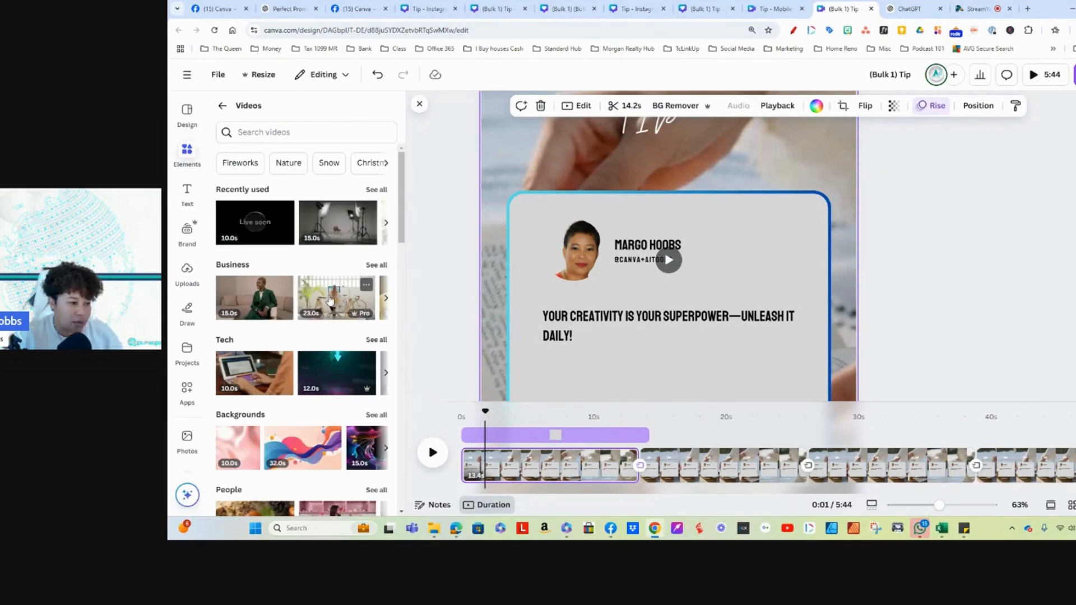
click(331, 291)
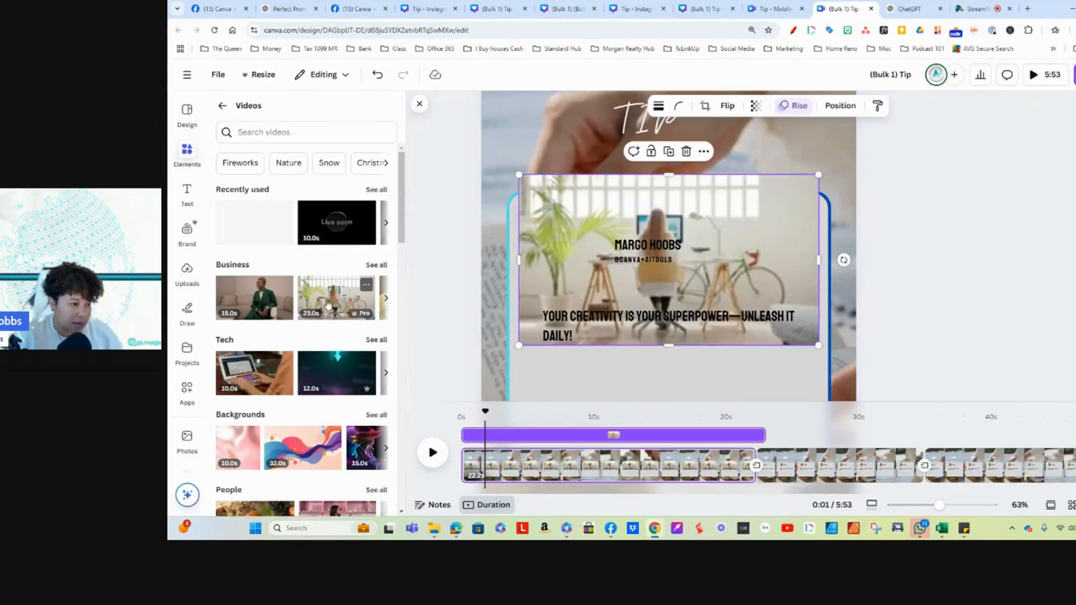
right_click(727, 203)
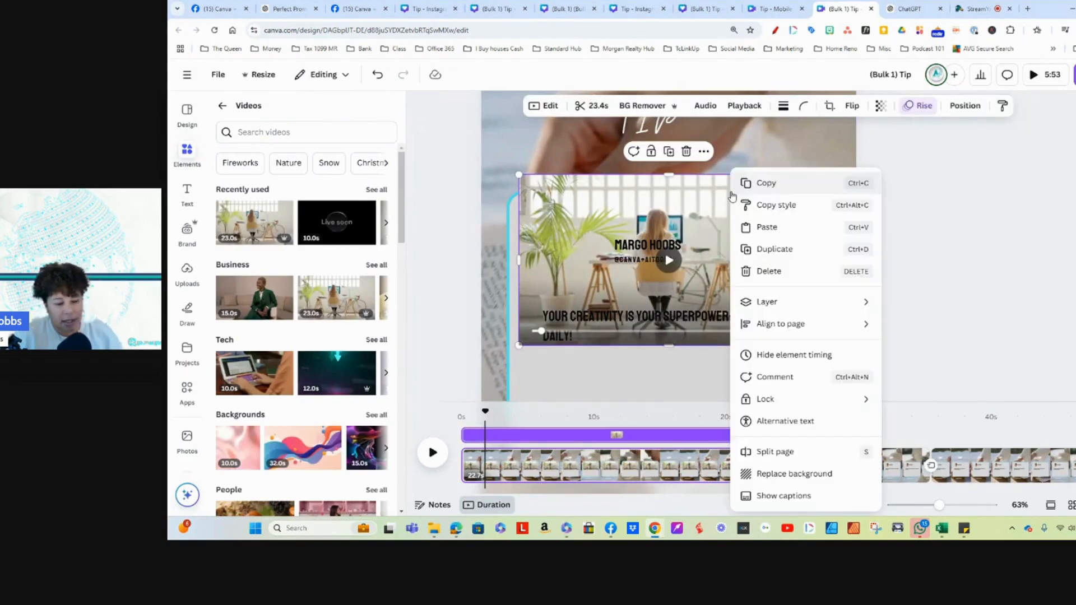
click(808, 474)
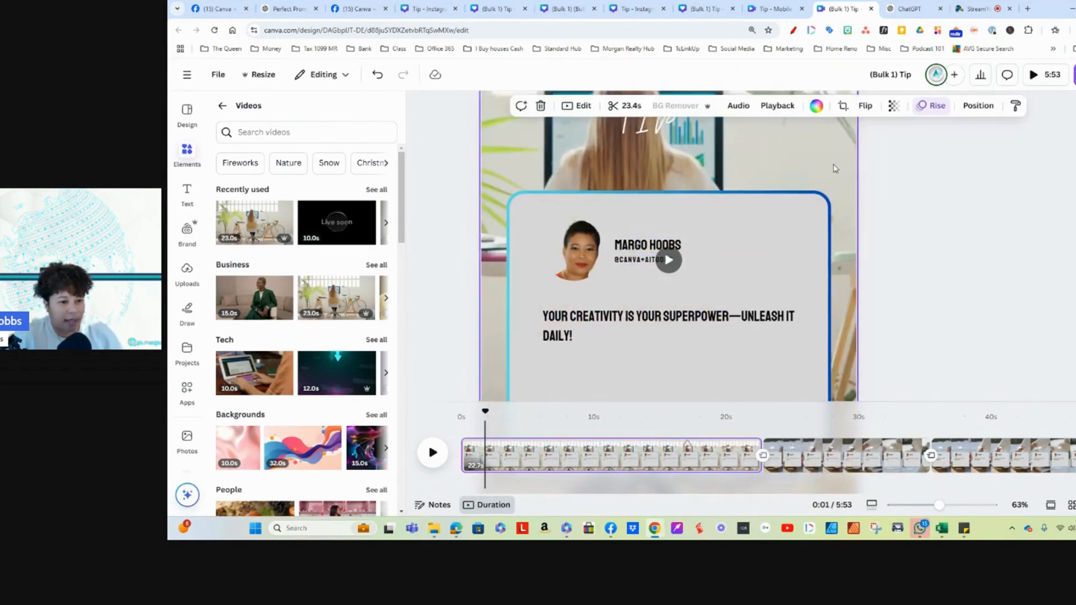
click(668, 259)
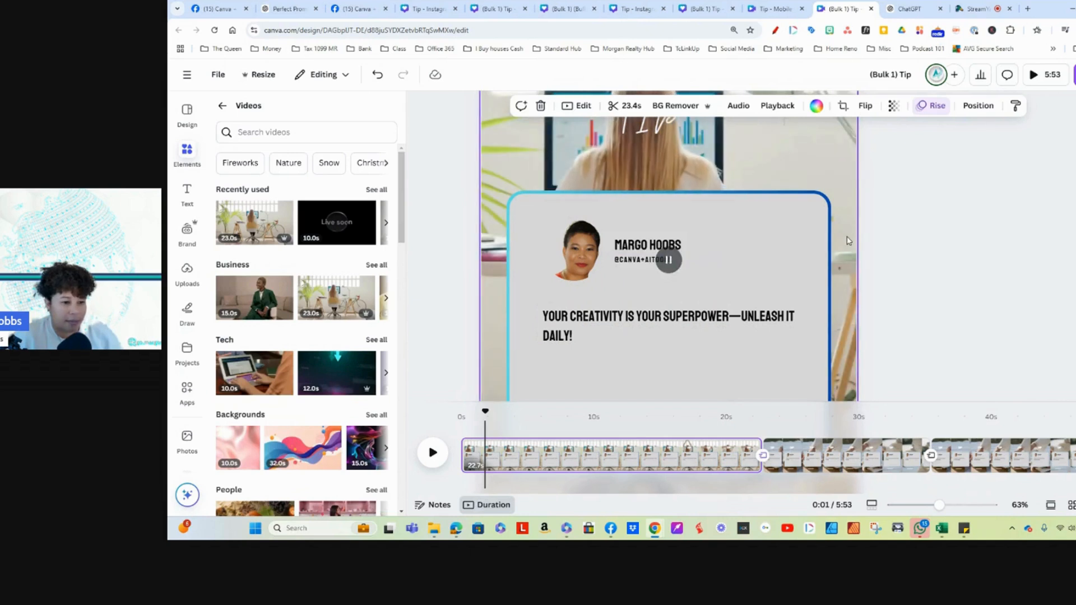
scroll(934, 258, up, 5)
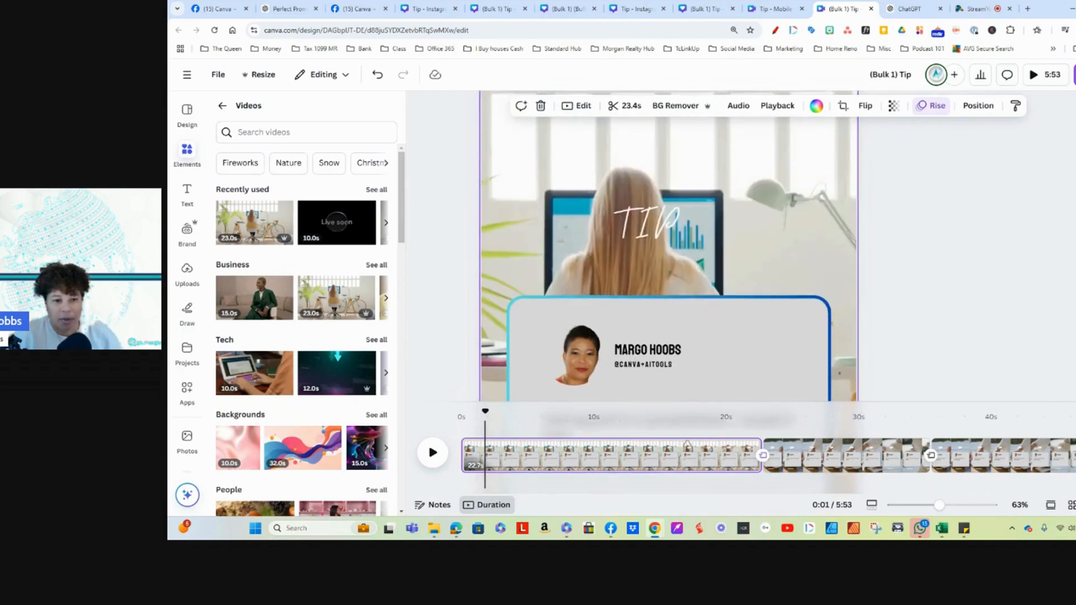
drag(939, 504, 911, 506)
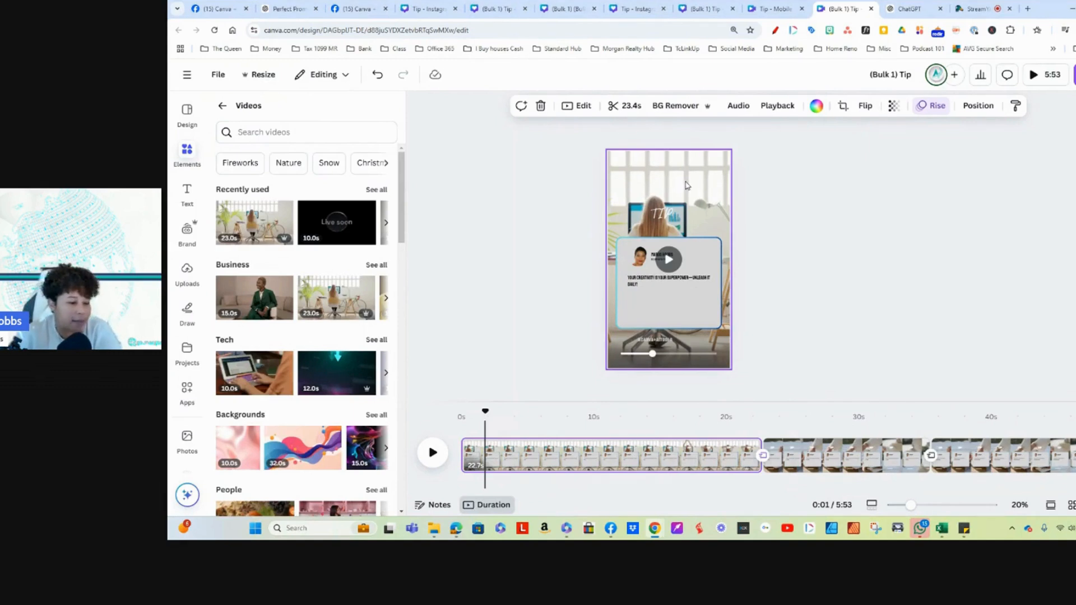
Step: Examine page 2 and review all the generated tip pages together in the grid overview
click(868, 454)
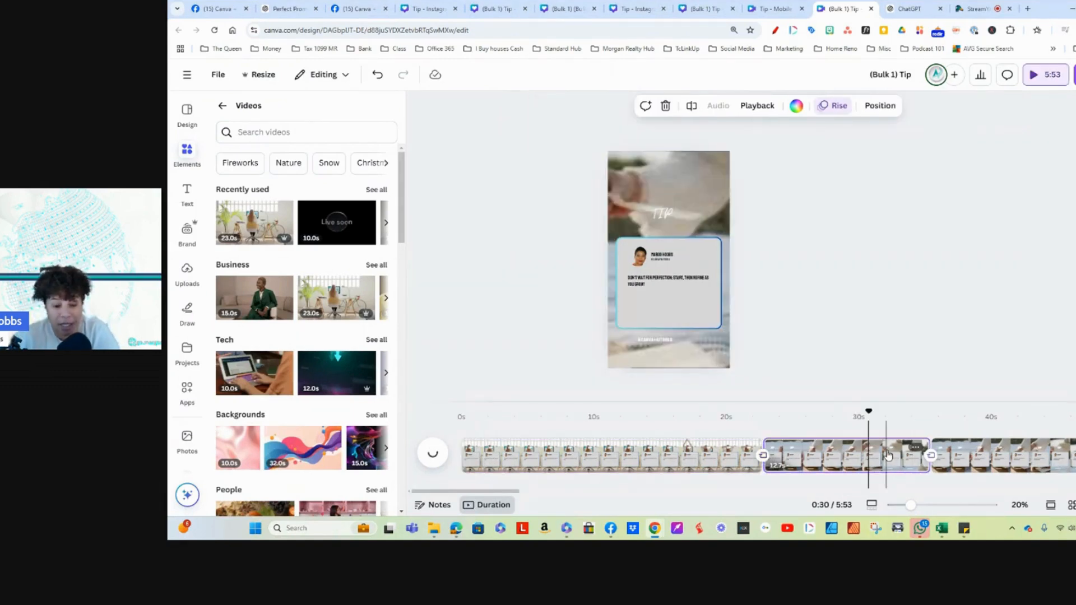
click(819, 458)
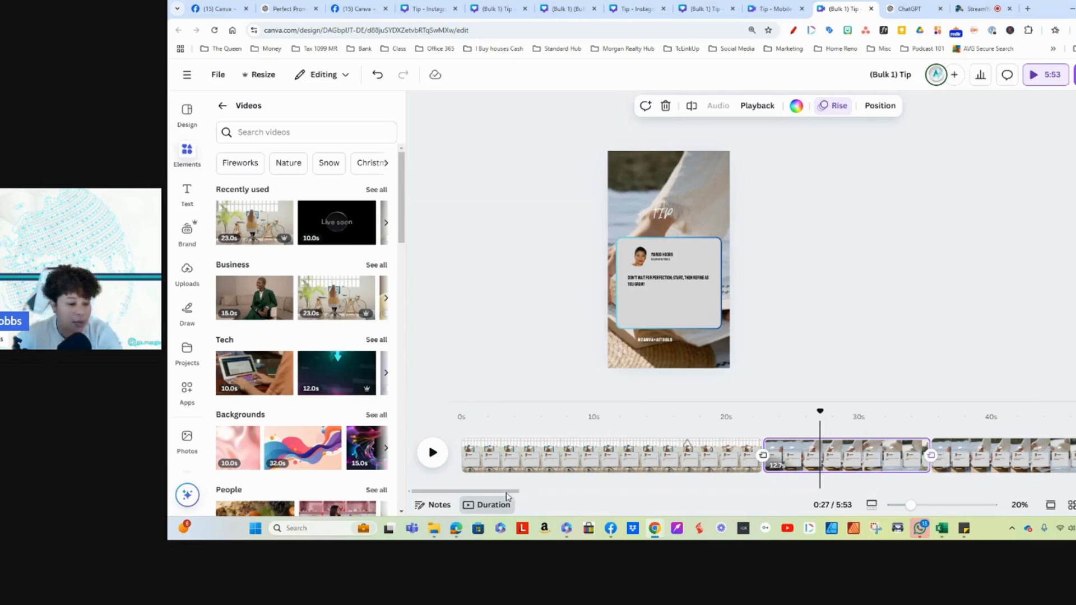
click(1071, 505)
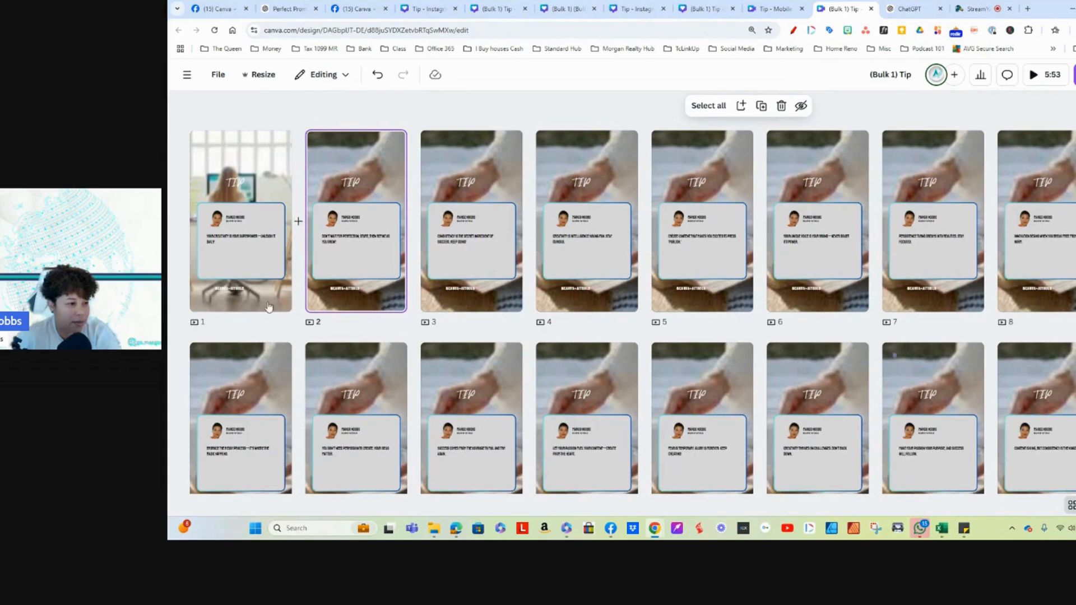
scroll(628, 350, down, 3)
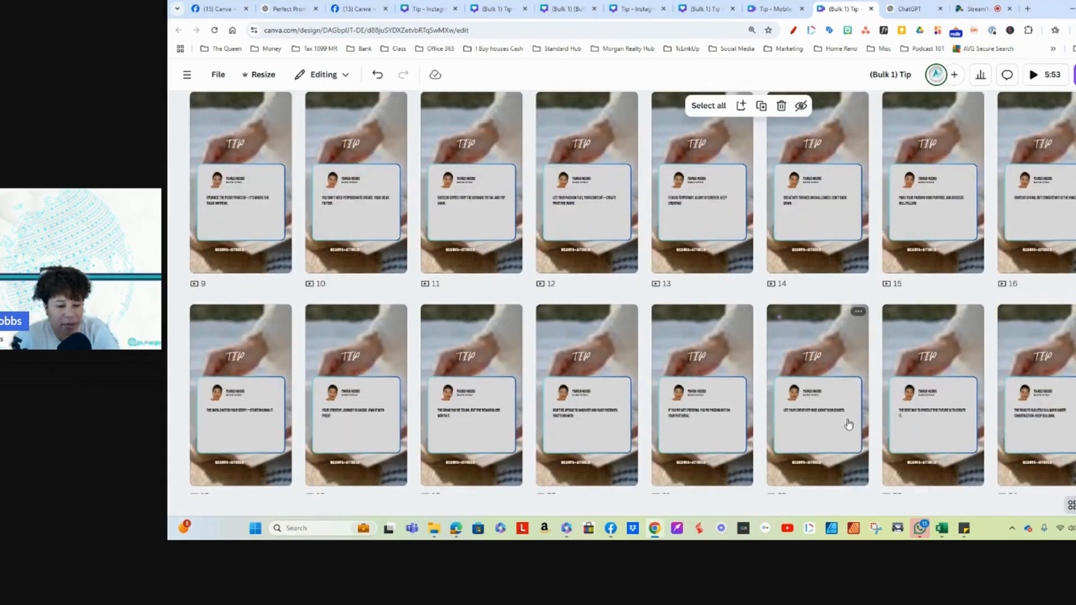
scroll(694, 342, up, 3)
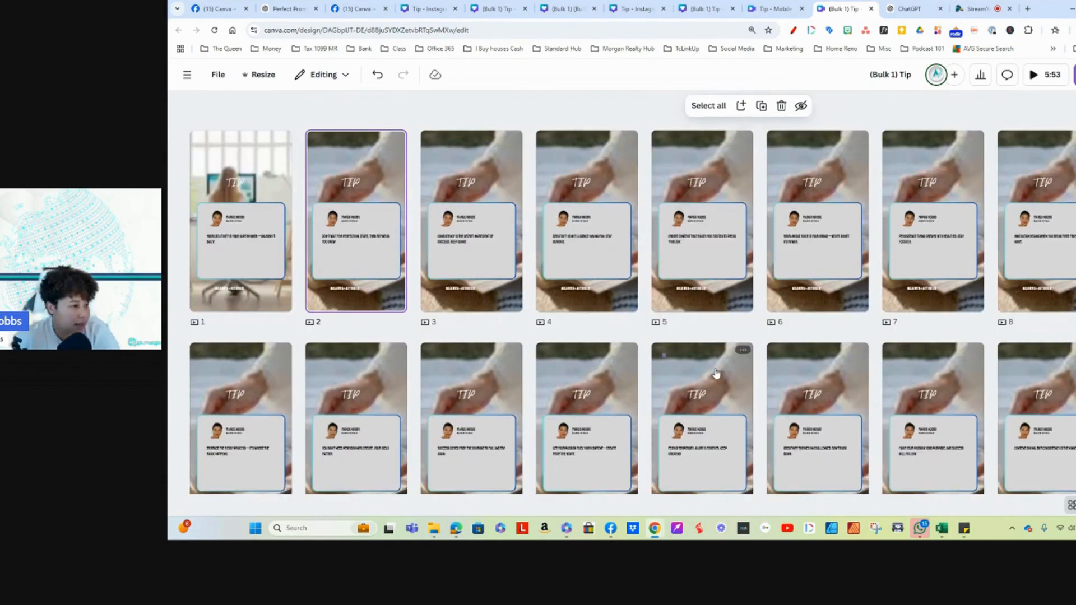
Step: Open page 4 from the page grid for editing and select its background video
click(595, 240)
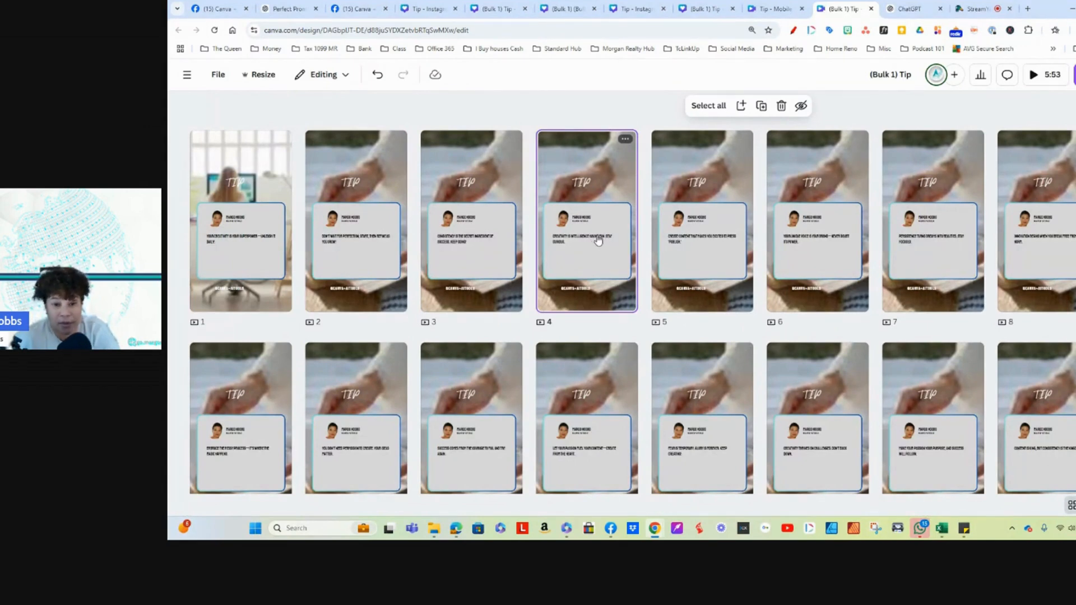
double_click(598, 241)
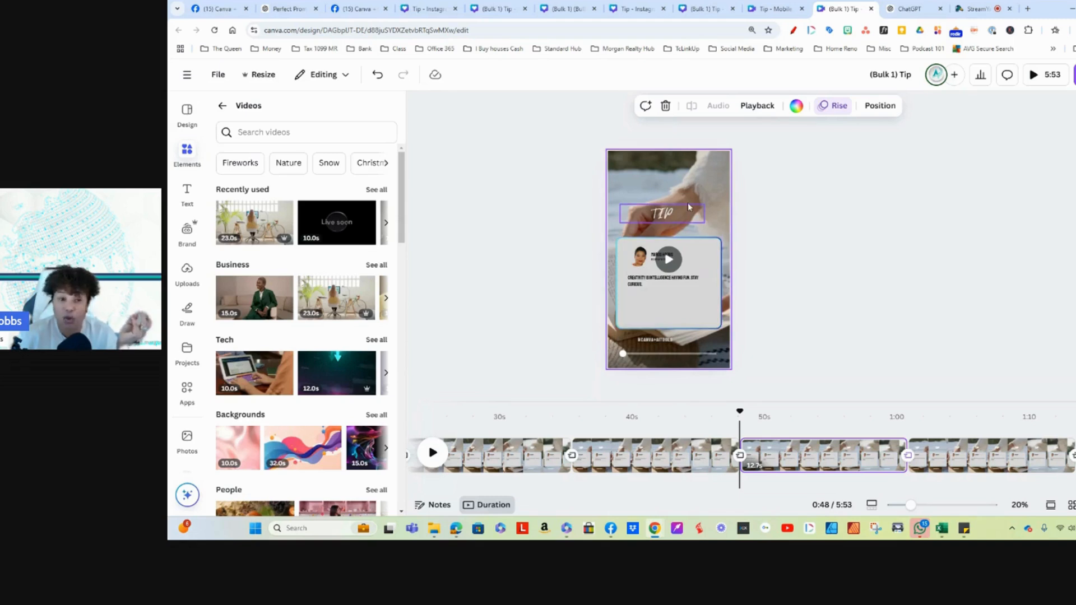
click(703, 309)
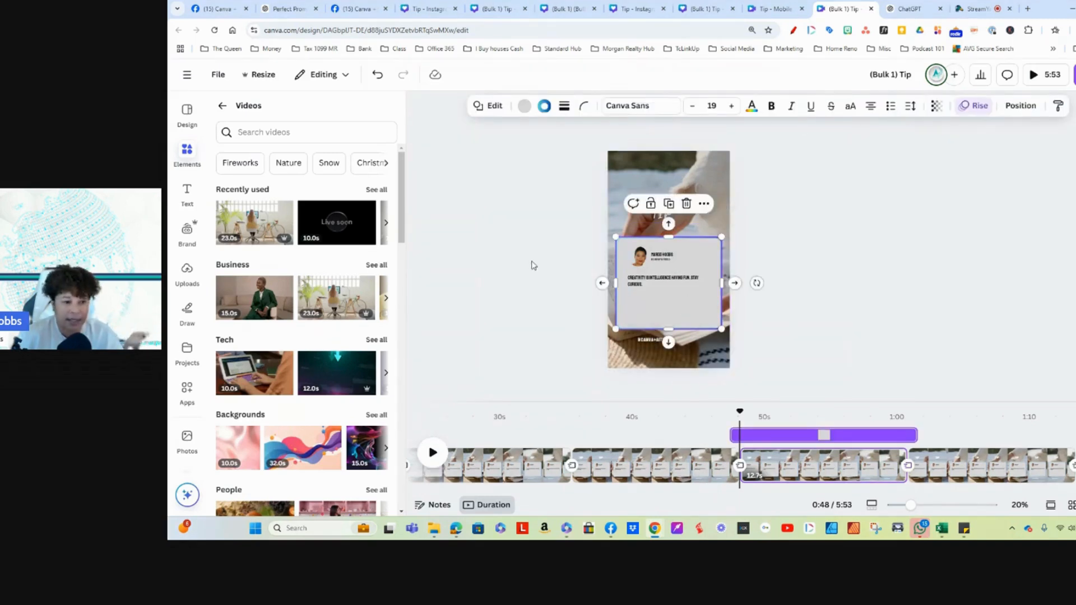
click(712, 177)
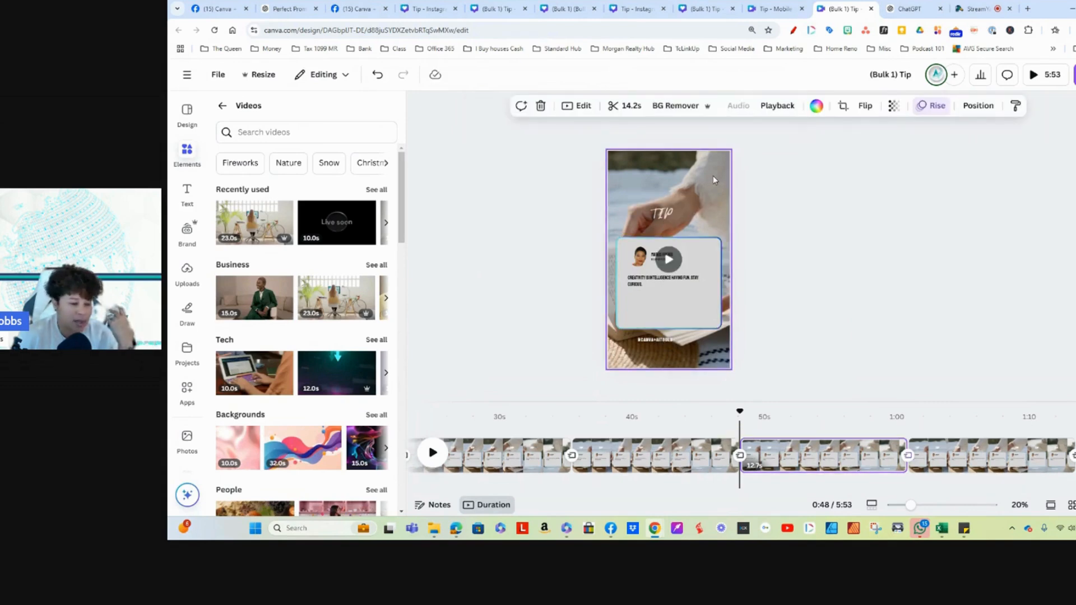